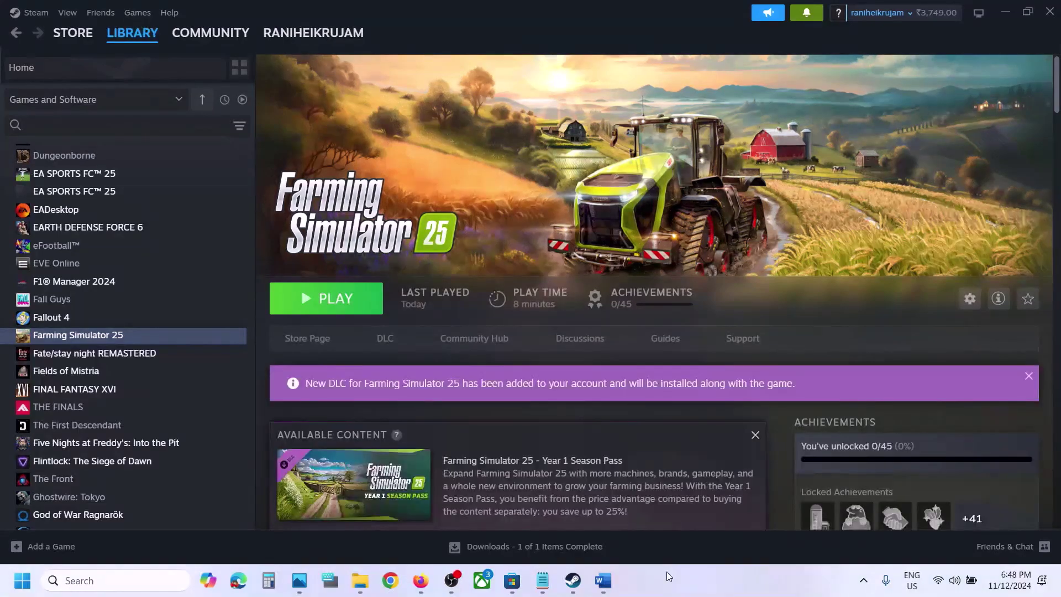
Step: Check the power options without restarting, then glance at and hide the Farming crash notes
{"action": "key", "text": "super"}
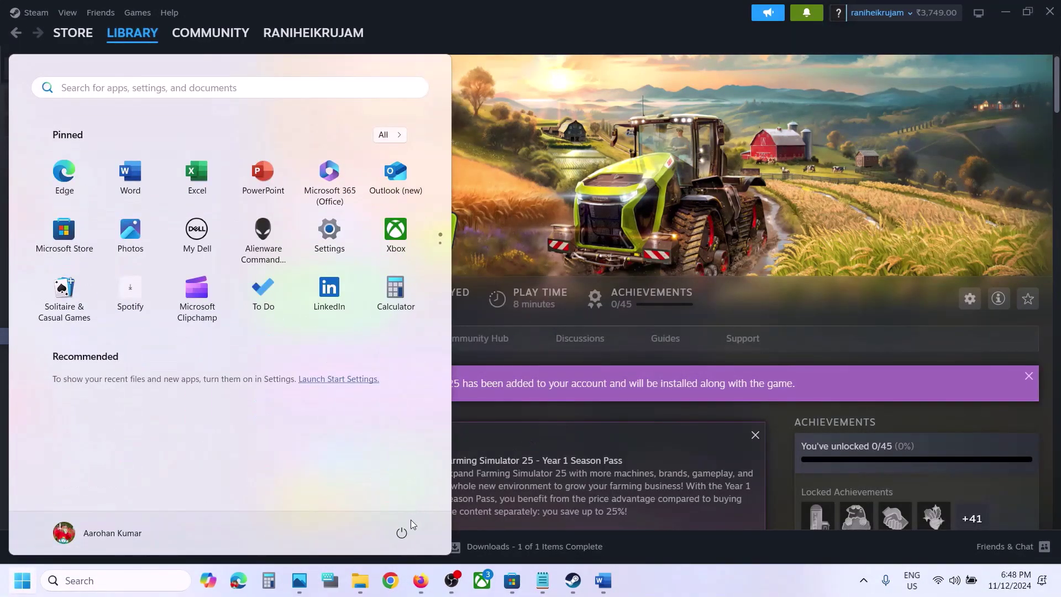
{"action": "left_click", "coordinate": [404, 530]}
{"action": "left_click", "coordinate": [794, 270]}
{"action": "left_click", "coordinate": [794, 271]}
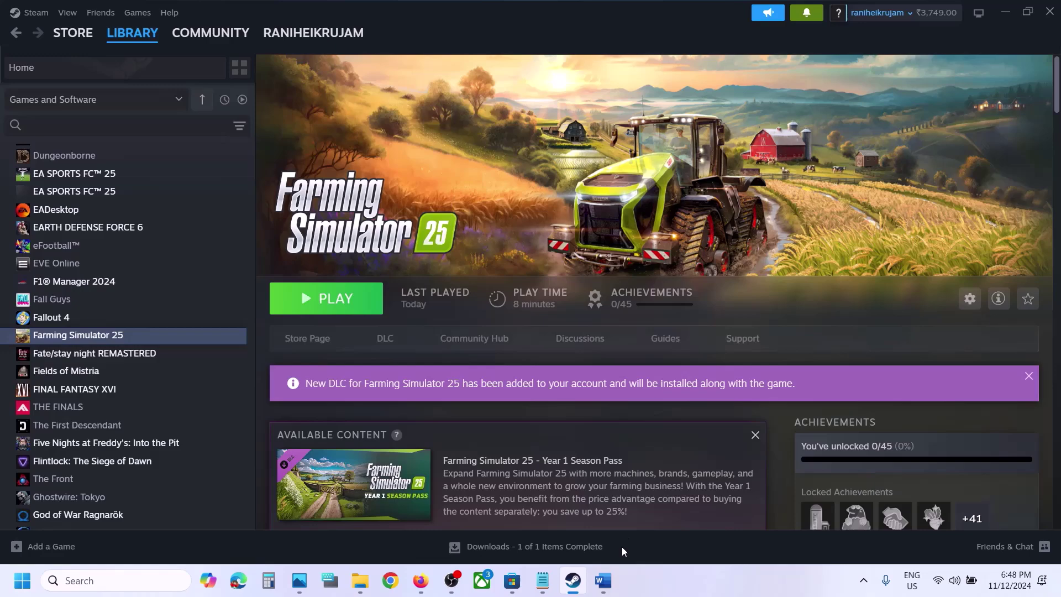
{"action": "left_click", "coordinate": [603, 581]}
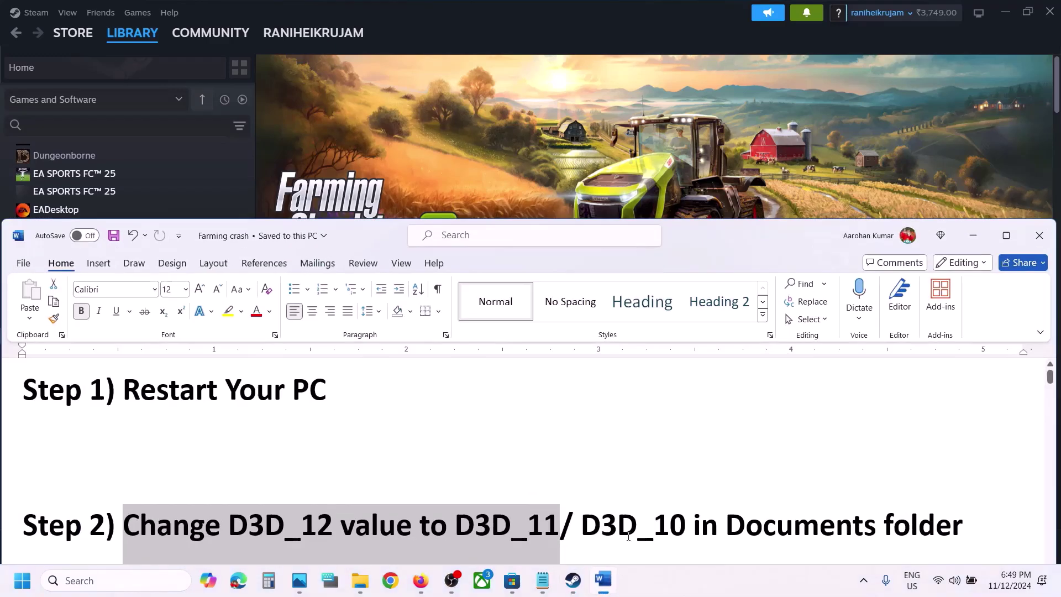
{"action": "left_click", "coordinate": [973, 236]}
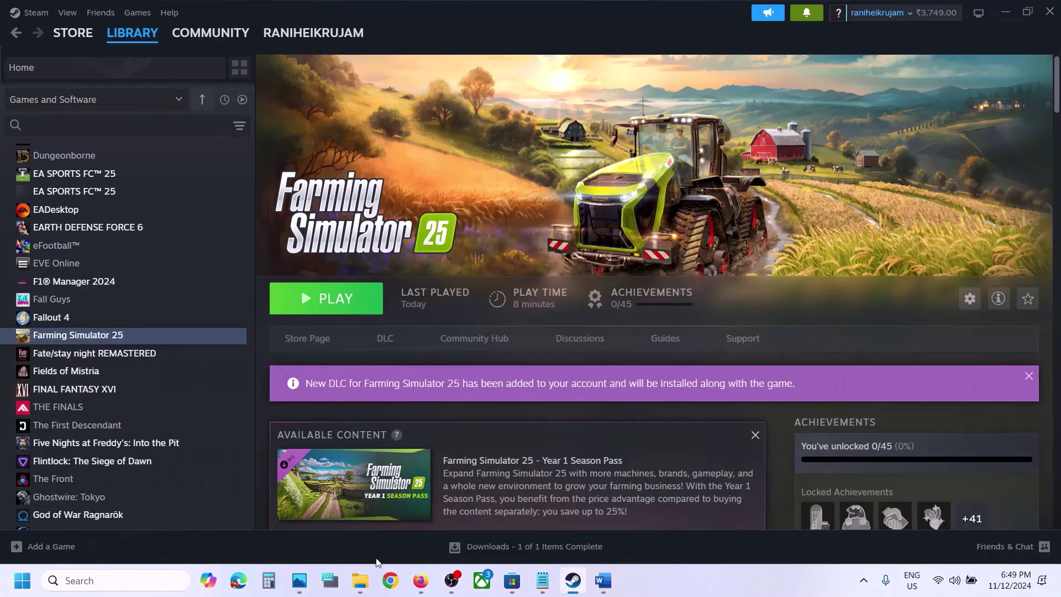
Step: In a new File Explorer window, browse C: > Users > Documents > My Games > FarmingSimulator2025
{"action": "right_click", "coordinate": [360, 580]}
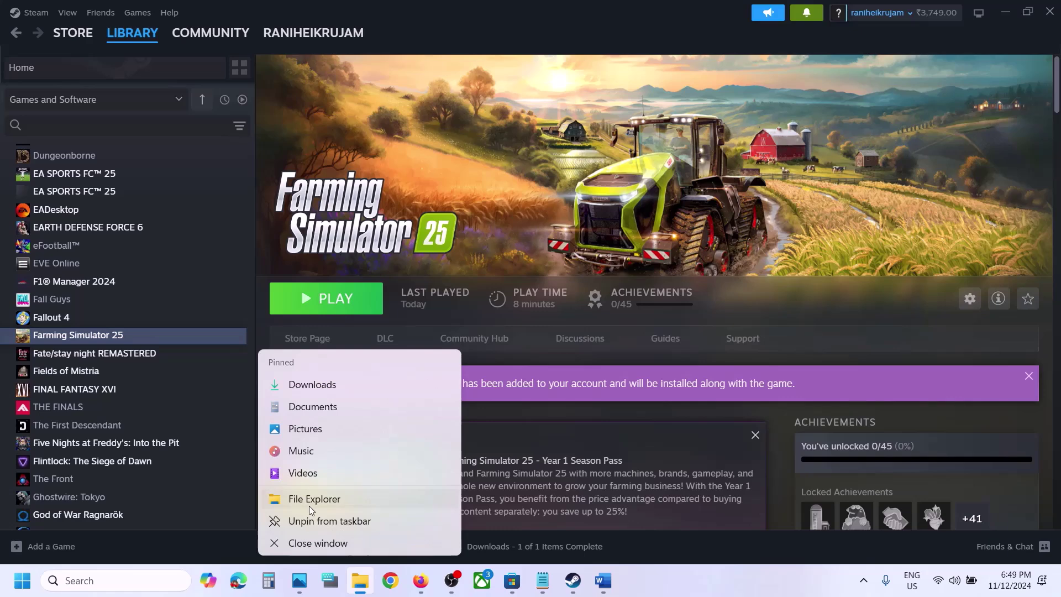
{"action": "left_click", "coordinate": [310, 505]}
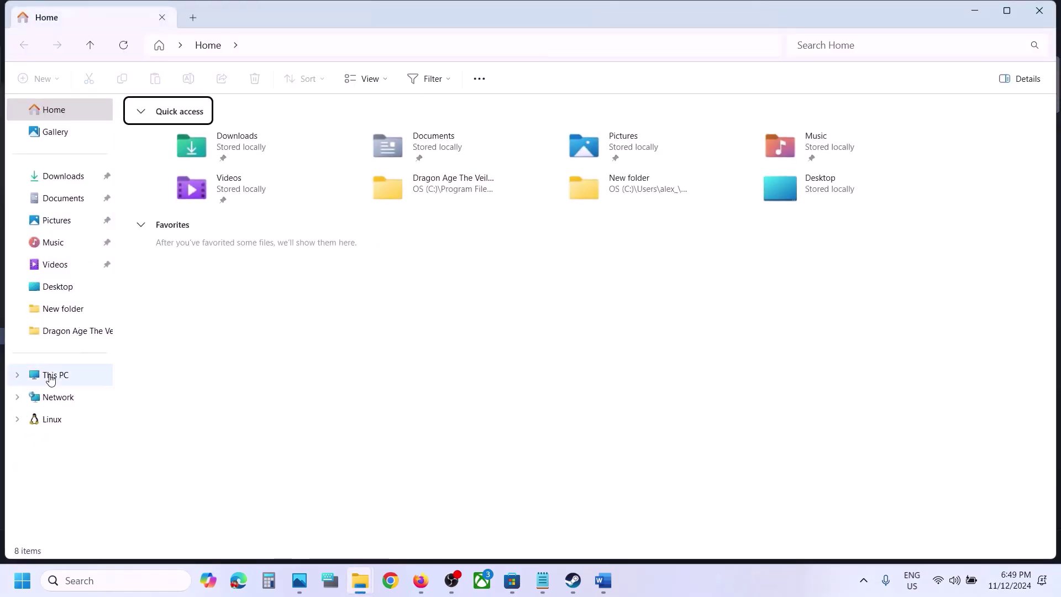
{"action": "left_click", "coordinate": [51, 375]}
{"action": "double_click", "coordinate": [228, 129]}
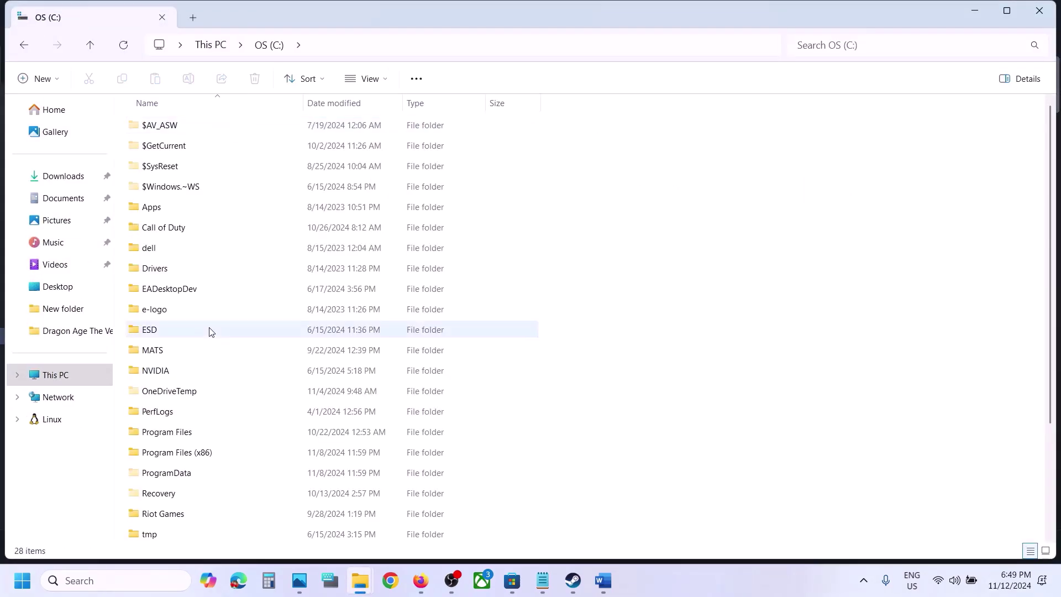
{"action": "scroll", "coordinate": [188, 365], "scroll_direction": "down", "scroll_amount": 3}
{"action": "double_click", "coordinate": [166, 413]}
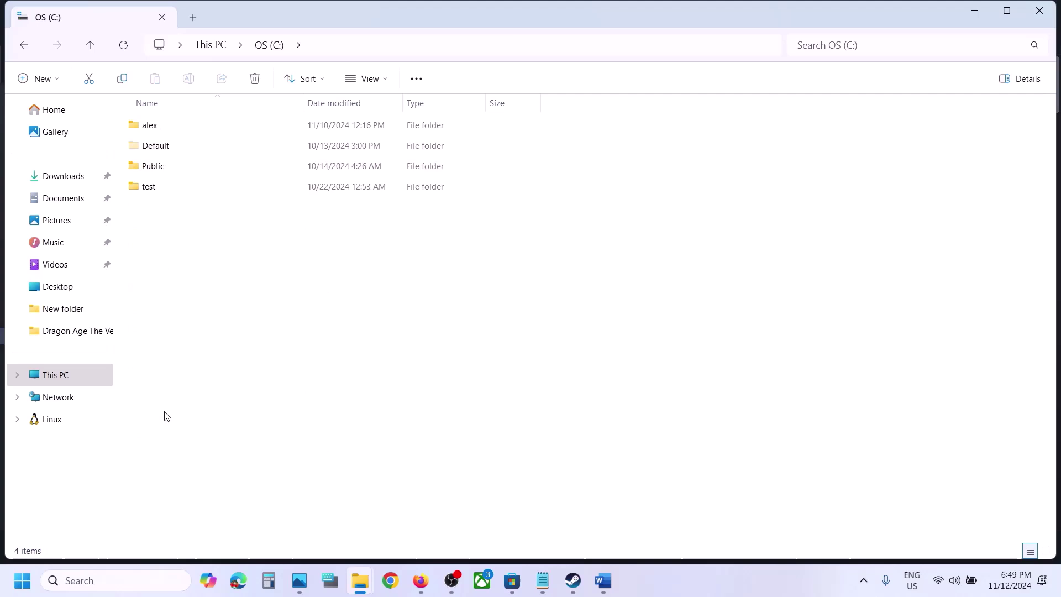
{"action": "double_click", "coordinate": [150, 127]}
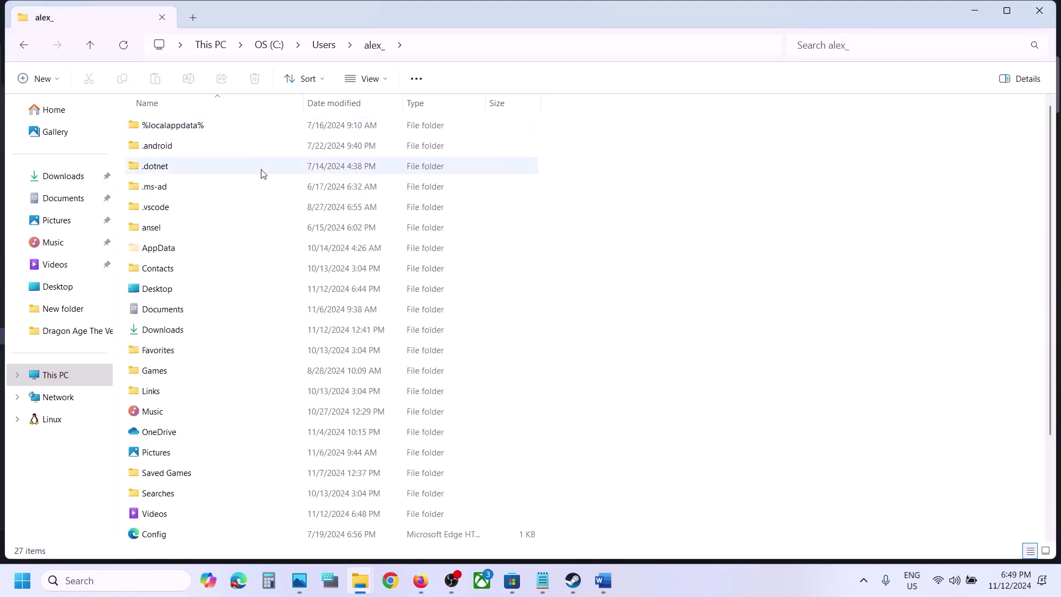
{"action": "left_click", "coordinate": [174, 315]}
{"action": "double_click", "coordinate": [184, 311]}
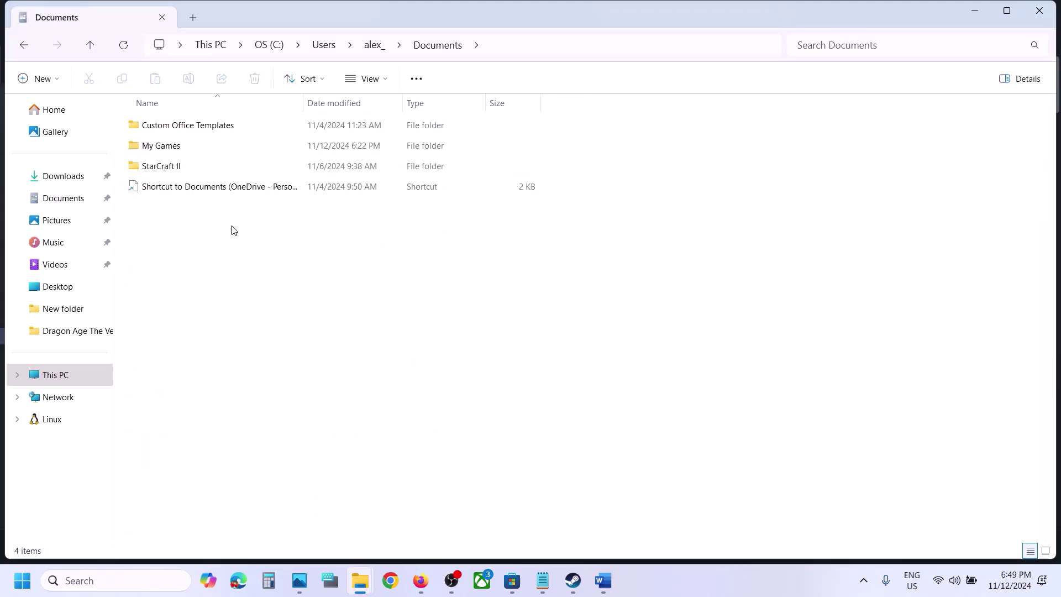
{"action": "double_click", "coordinate": [158, 147]}
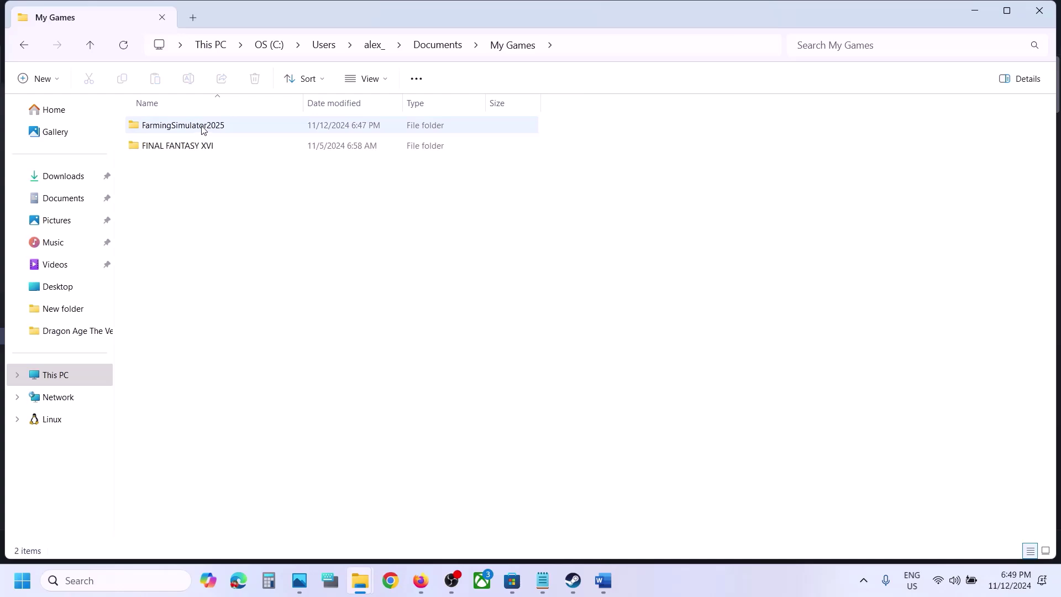
{"action": "double_click", "coordinate": [199, 132]}
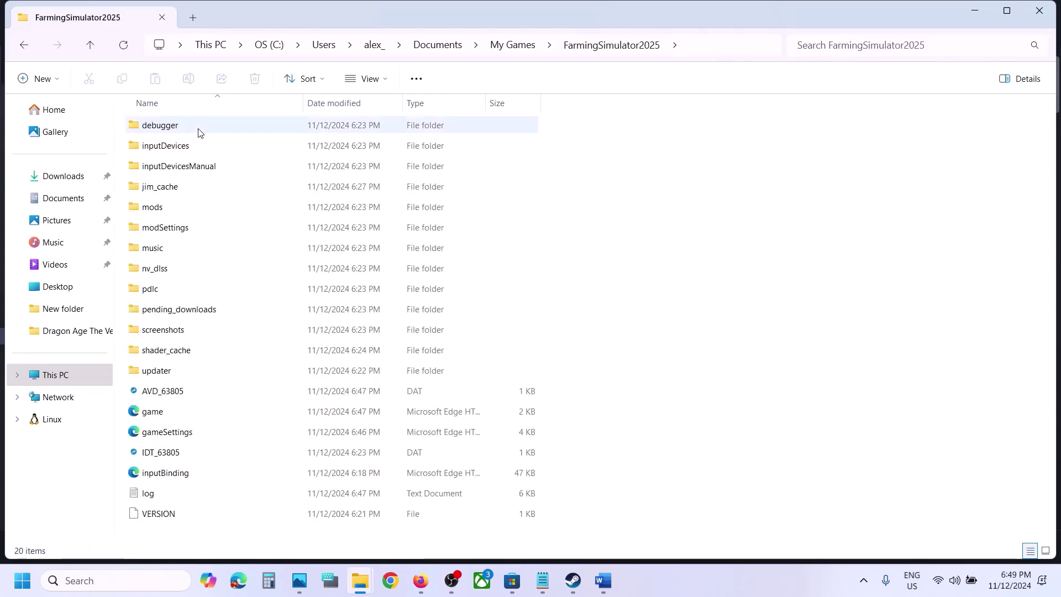
Step: Return via Documents to My Games > FarmingSimulator2025 and bring up the game file's context menu
{"action": "left_click", "coordinate": [61, 206]}
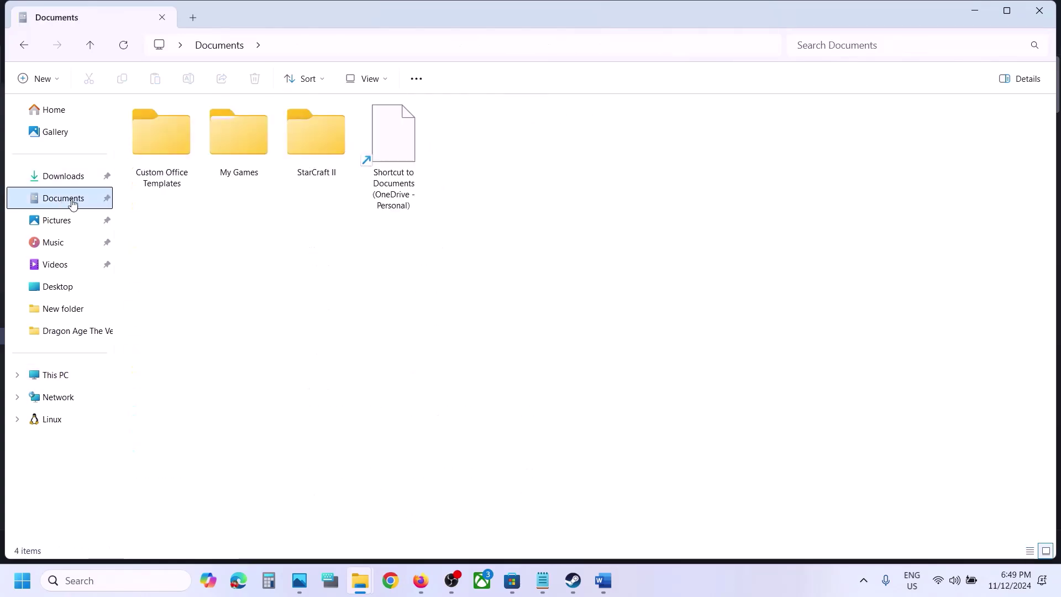
{"action": "double_click", "coordinate": [255, 161]}
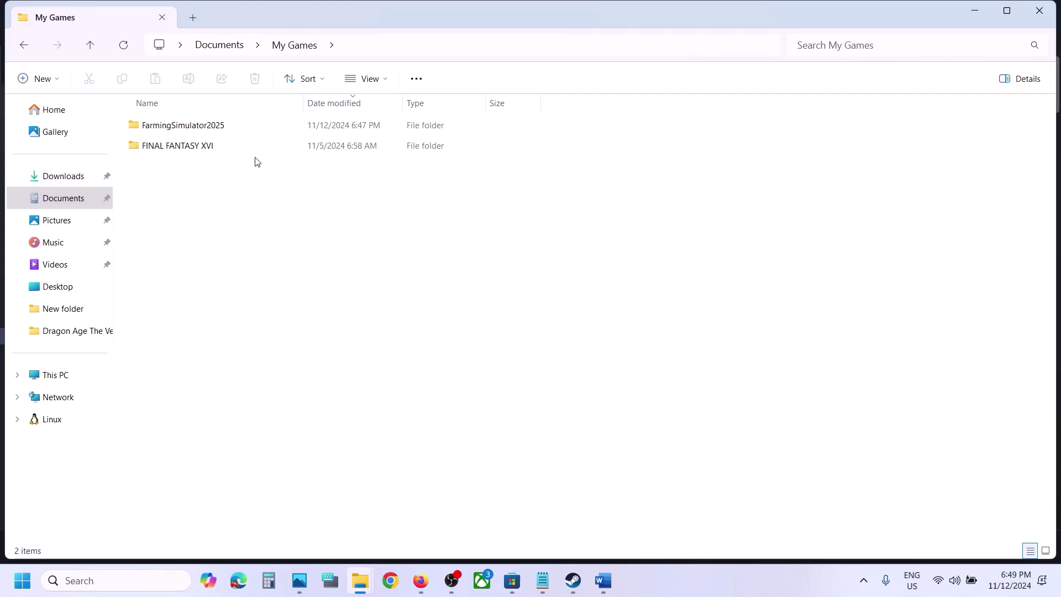
{"action": "double_click", "coordinate": [209, 133]}
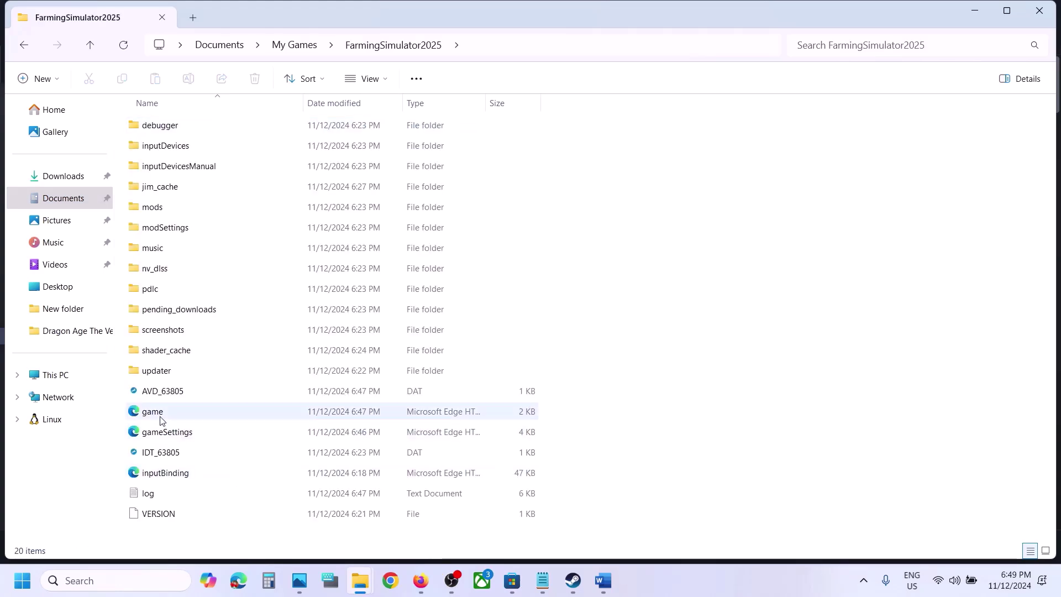
{"action": "left_click", "coordinate": [159, 415]}
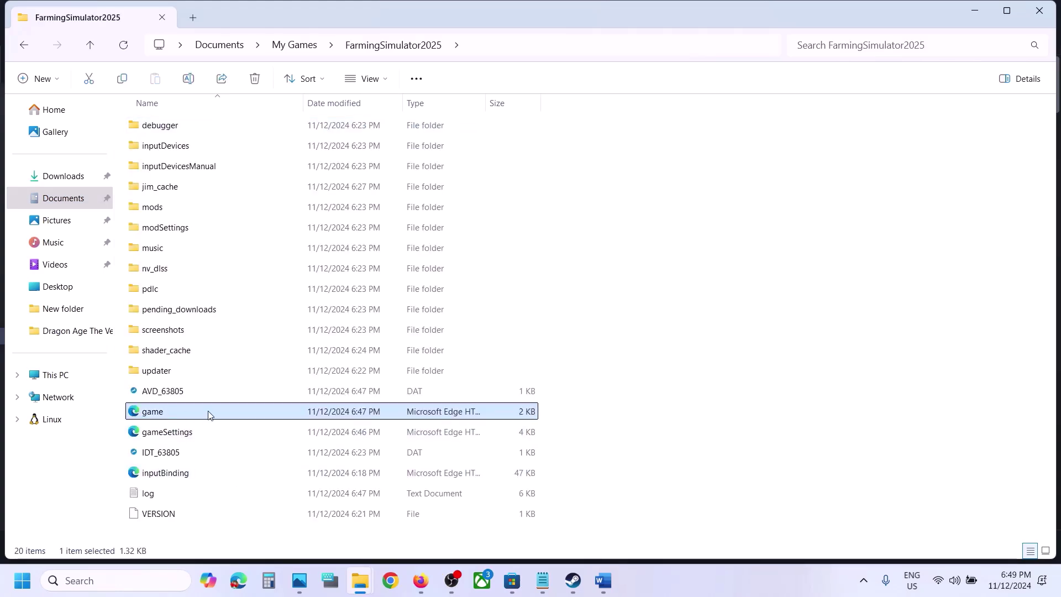
{"action": "right_click", "coordinate": [194, 414]}
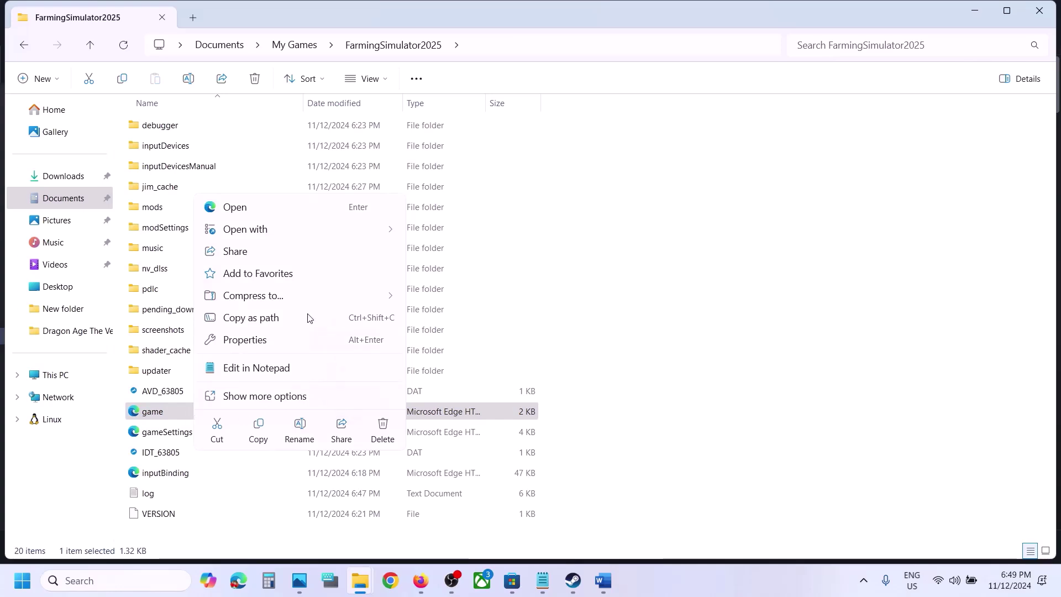
Step: Open game.xml in Notepad and change the renderer from D3D_12 to D3D_11
{"action": "mouse_move", "coordinate": [254, 230]}
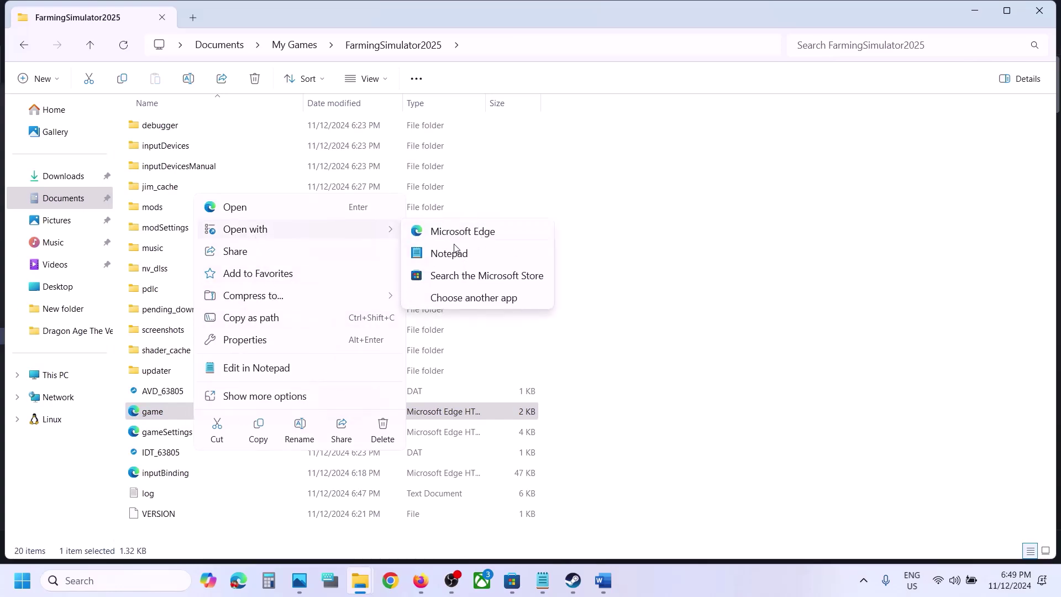
{"action": "left_click", "coordinate": [447, 257]}
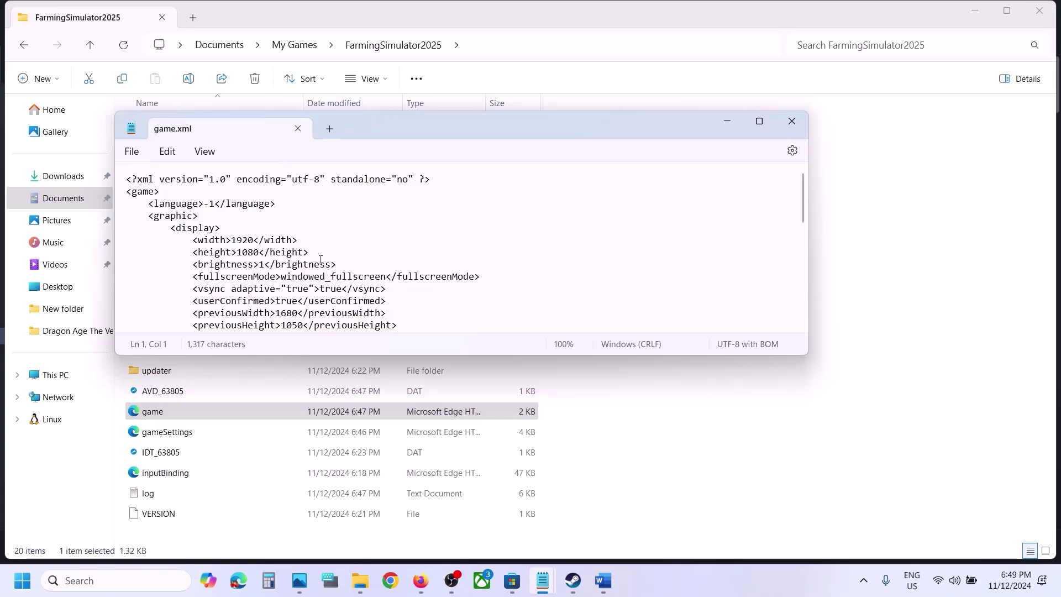
{"action": "scroll", "coordinate": [321, 259], "scroll_direction": "down", "scroll_amount": 3}
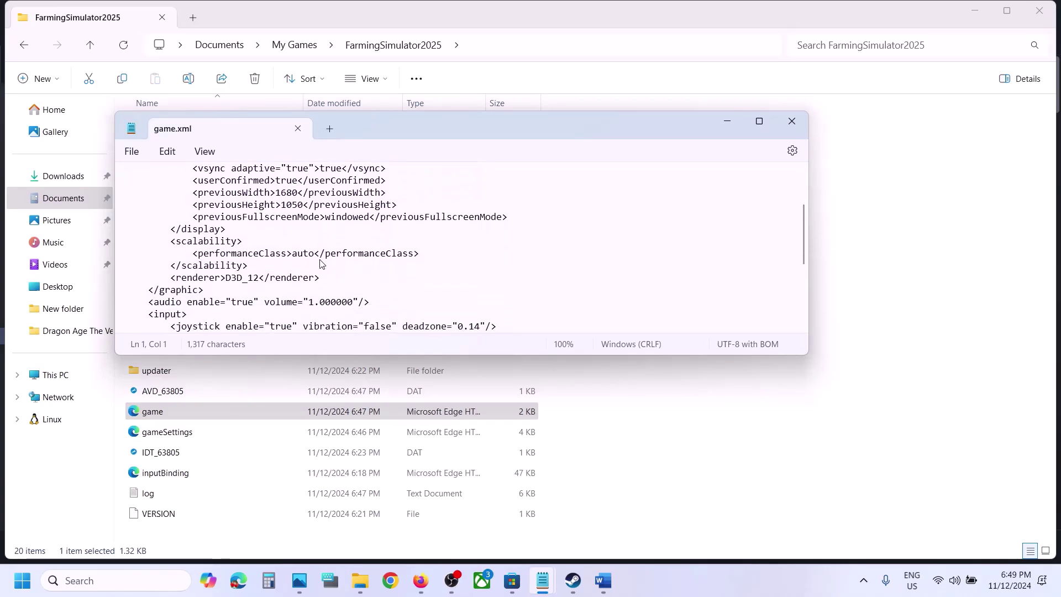
{"action": "scroll", "coordinate": [320, 264], "scroll_direction": "down", "scroll_amount": 1}
{"action": "left_click_drag", "start_coordinate": [176, 242], "coordinate": [235, 247]}
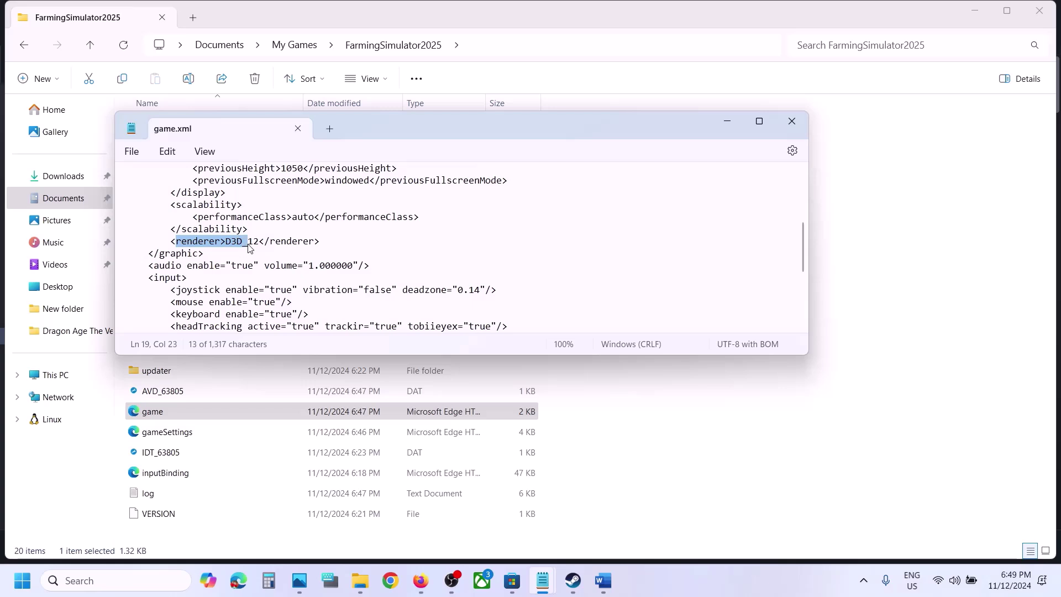
{"action": "left_click", "coordinate": [257, 245]}
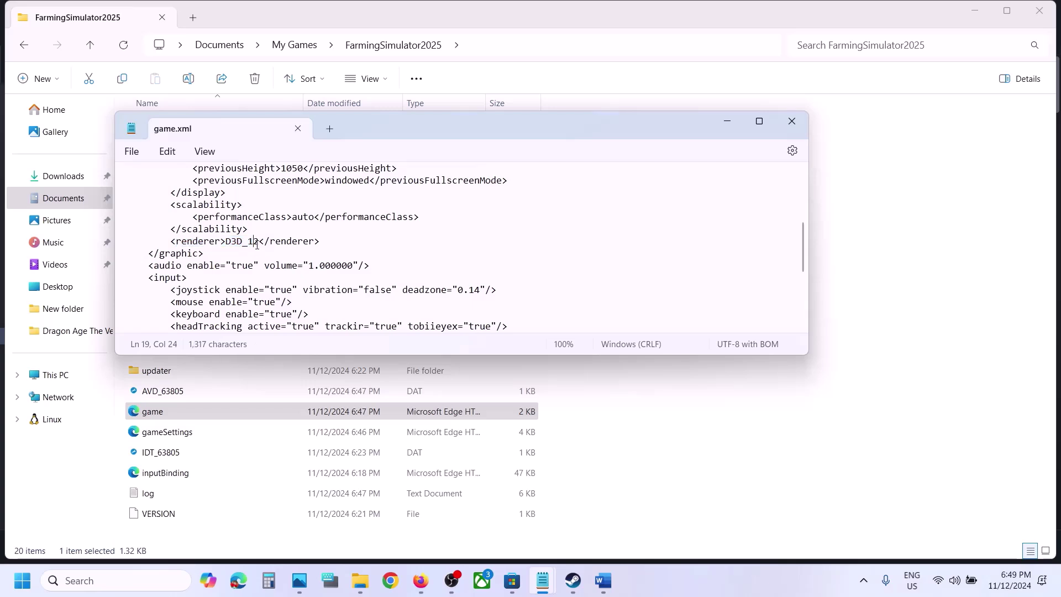
{"action": "right_click", "coordinate": [259, 242]}
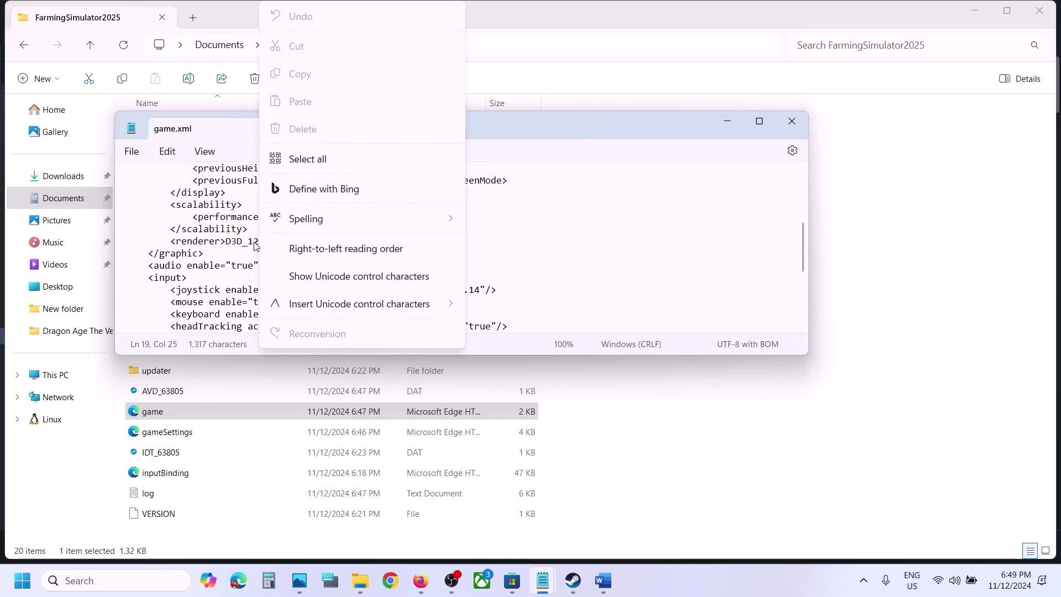
{"action": "left_click", "coordinate": [234, 241]}
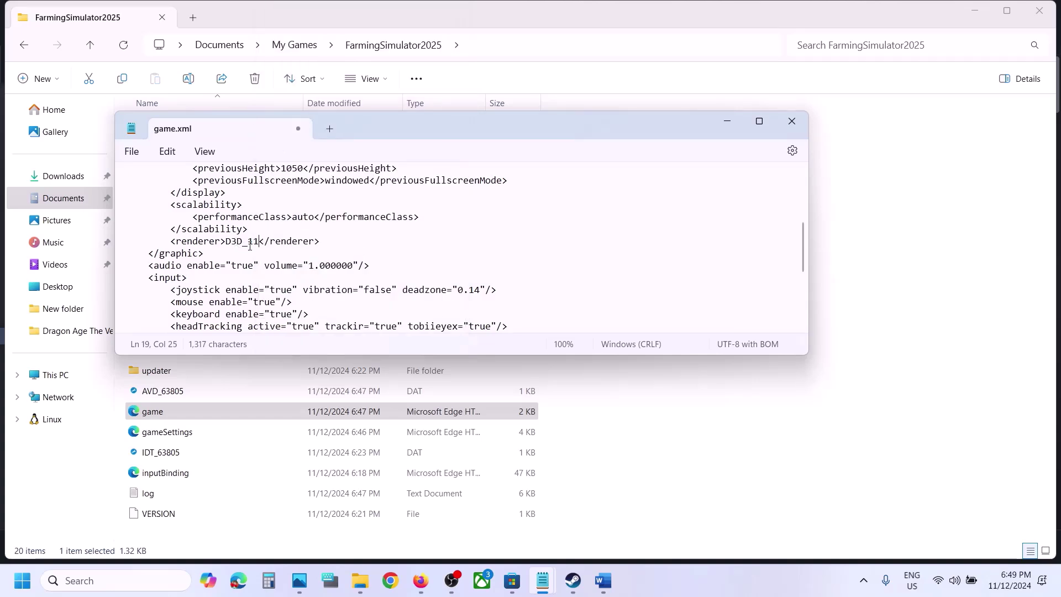
Step: Save game.xml and switch back to the Steam library
{"action": "left_click", "coordinate": [131, 155]}
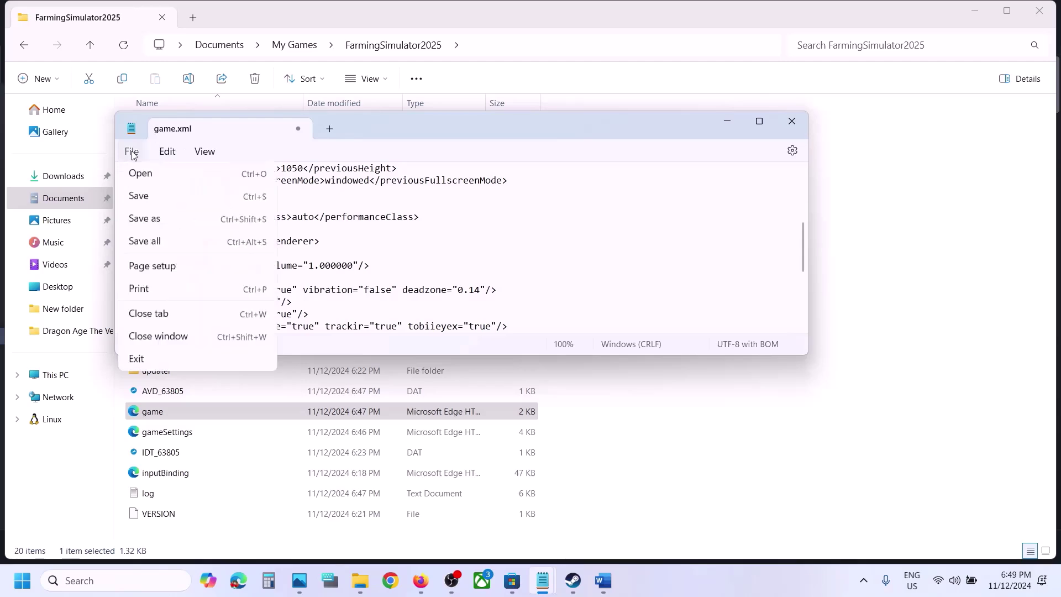
{"action": "left_click", "coordinate": [139, 244]}
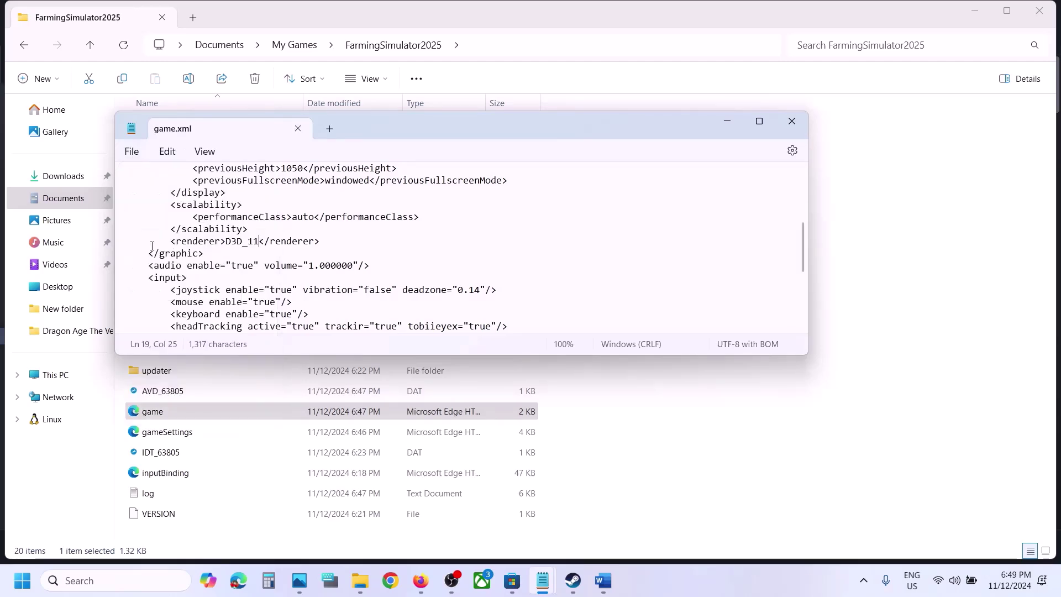
{"action": "left_click", "coordinate": [573, 581]}
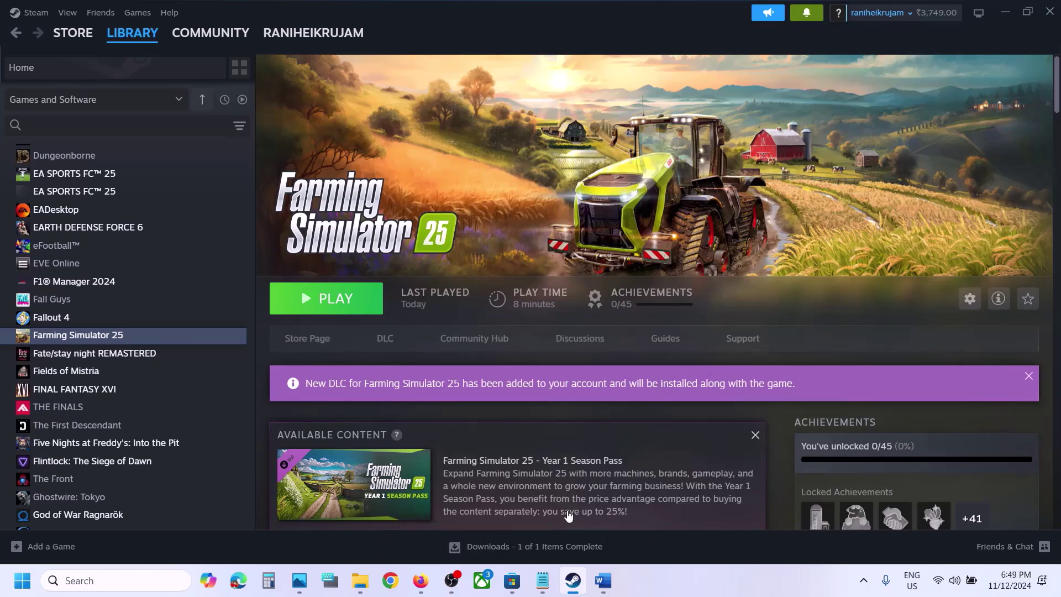
Step: Reopen game.xml in Notepad from the FarmingSimulator2025 folder
{"action": "mouse_move", "coordinate": [368, 578]}
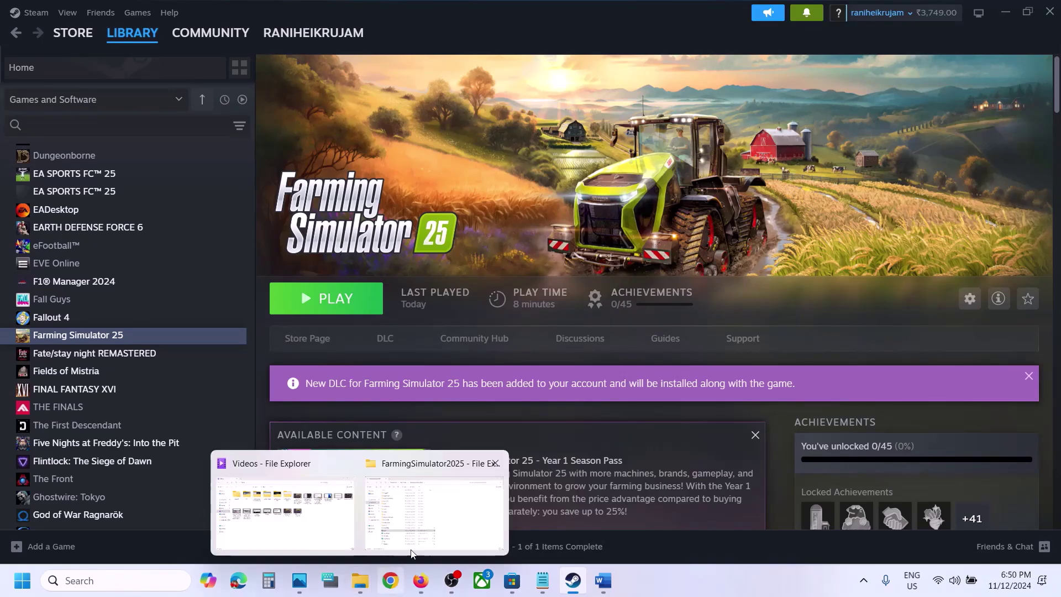
{"action": "left_click", "coordinate": [437, 509]}
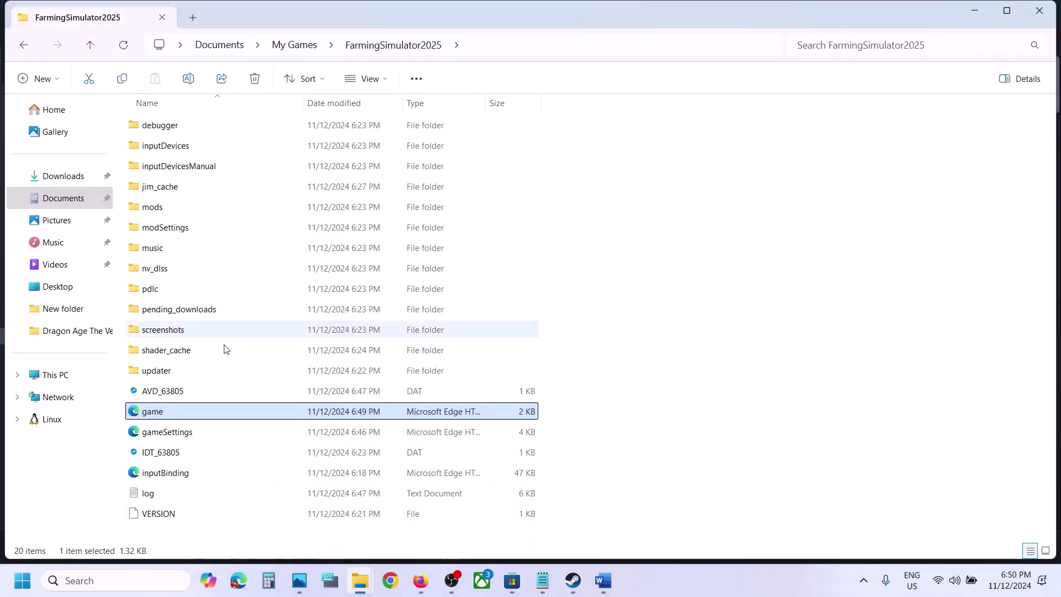
{"action": "right_click", "coordinate": [170, 409]}
{"action": "mouse_move", "coordinate": [320, 232]}
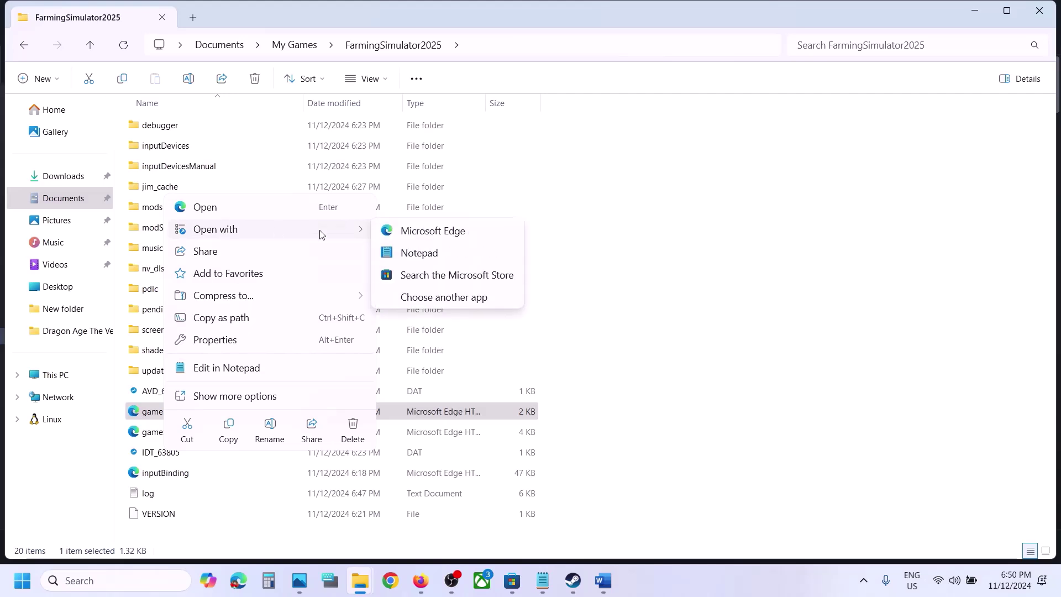
{"action": "left_click", "coordinate": [412, 252]}
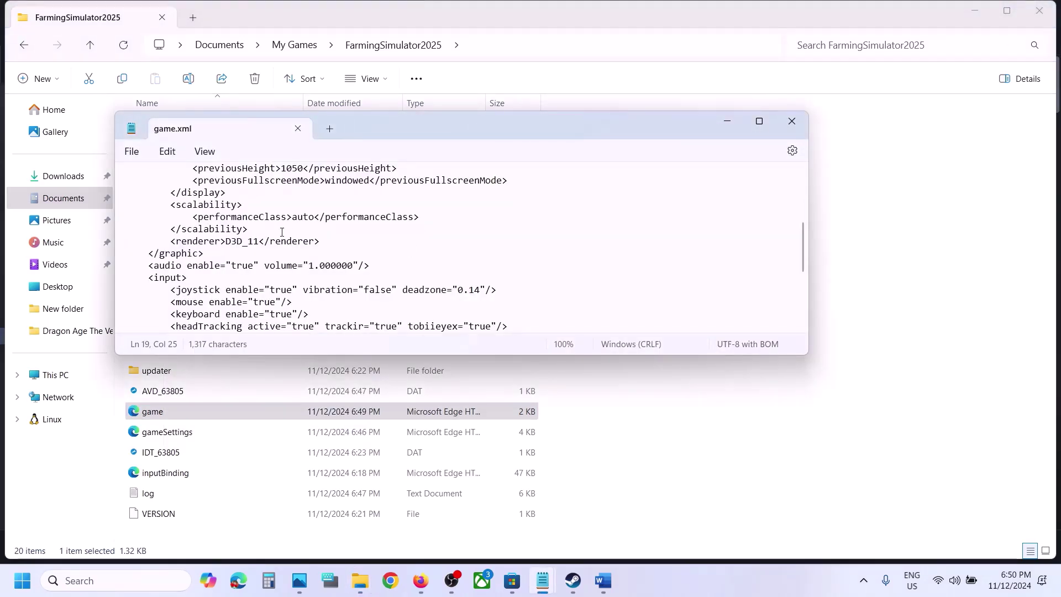
Step: Change the renderer to D3D_10, save the file, and bring Steam forward
{"action": "key", "text": "BackSpace"}
{"action": "type", "text": "0"}
{"action": "left_click", "coordinate": [133, 154]}
{"action": "left_click", "coordinate": [150, 240]}
{"action": "left_click", "coordinate": [577, 580]}
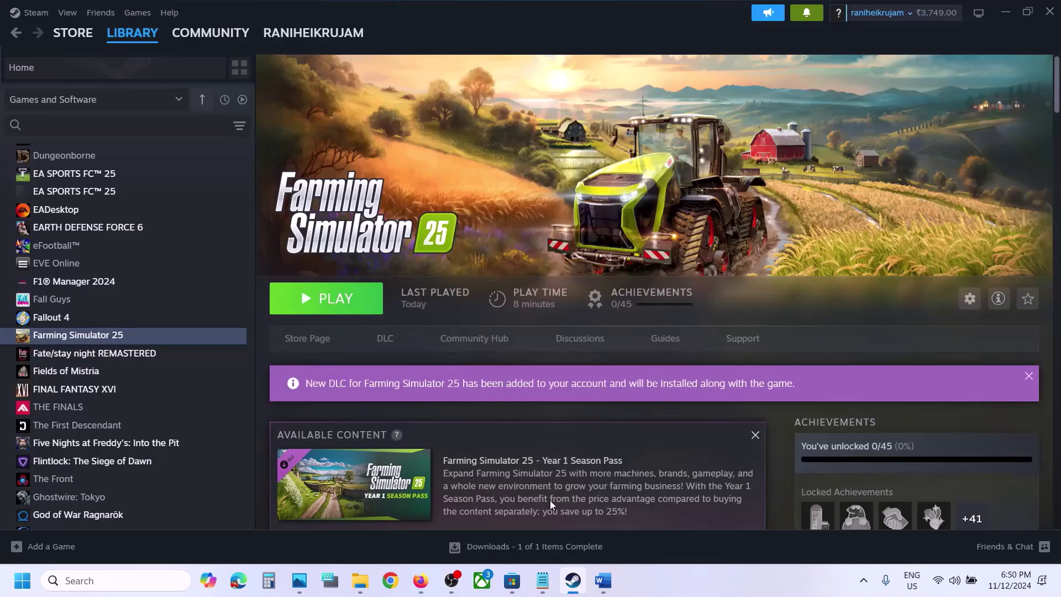
Step: Maximize the Farming crash notes in Word and highlight the Step 3 antivirus-exception instruction
{"action": "left_click", "coordinate": [603, 580]}
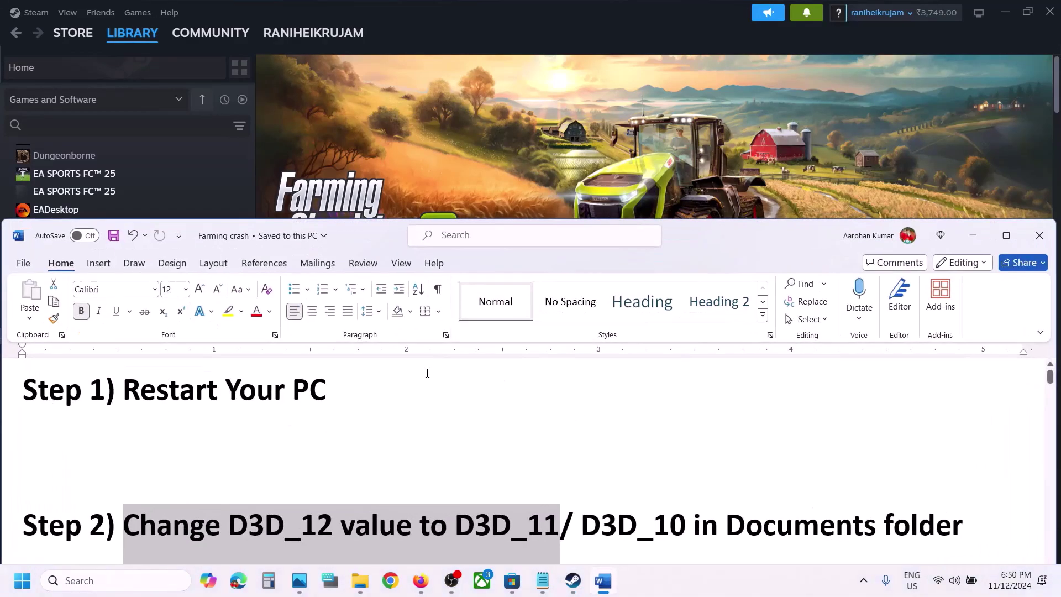
{"action": "left_click", "coordinate": [1006, 235]}
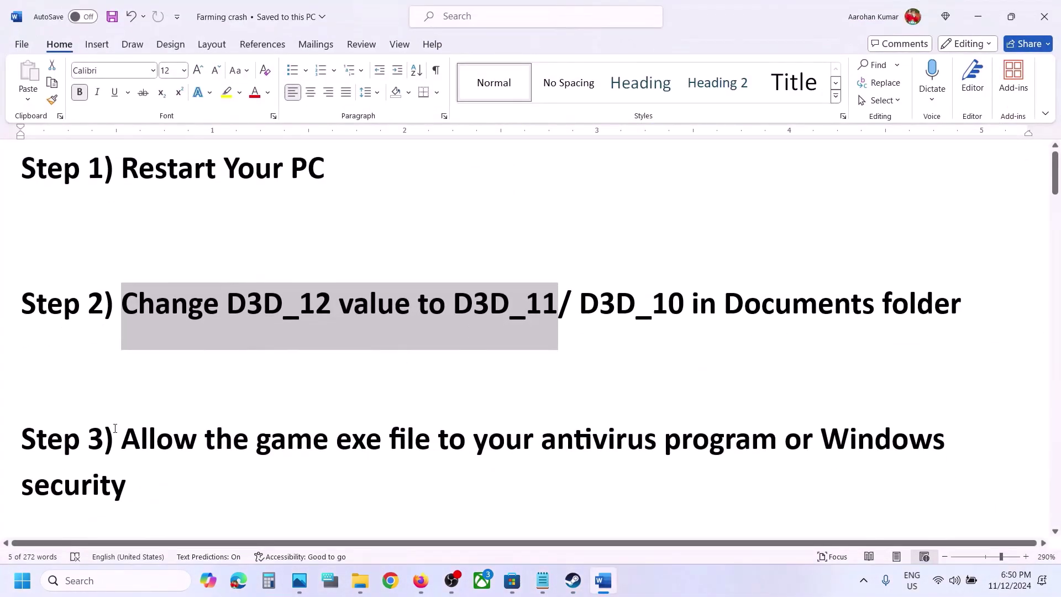
{"action": "left_click_drag", "start_coordinate": [125, 438], "coordinate": [746, 438]}
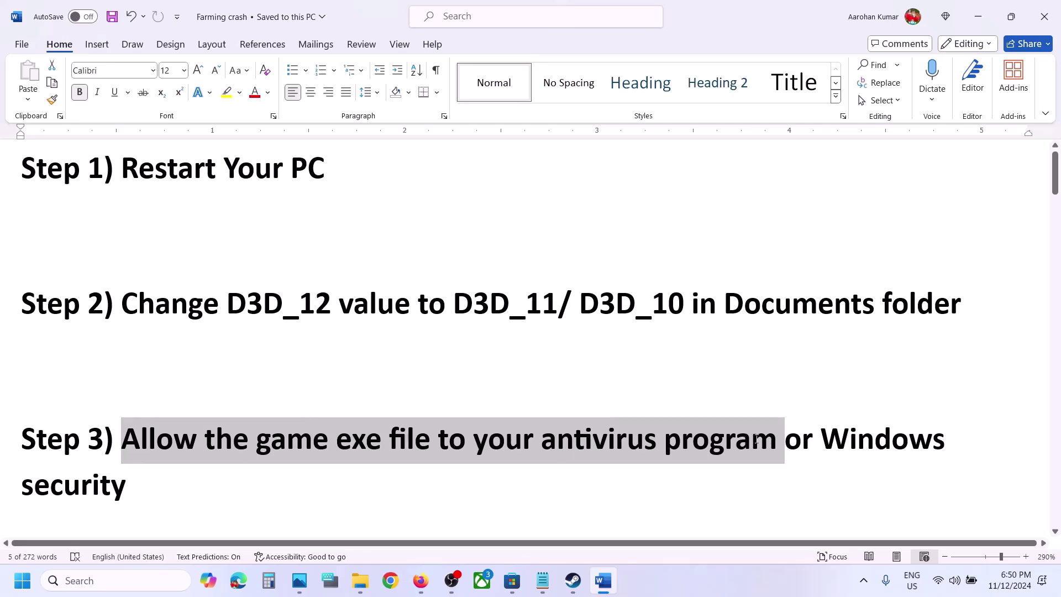
{"action": "left_click_drag", "start_coordinate": [756, 439], "coordinate": [757, 443]}
{"action": "left_click", "coordinate": [757, 444]}
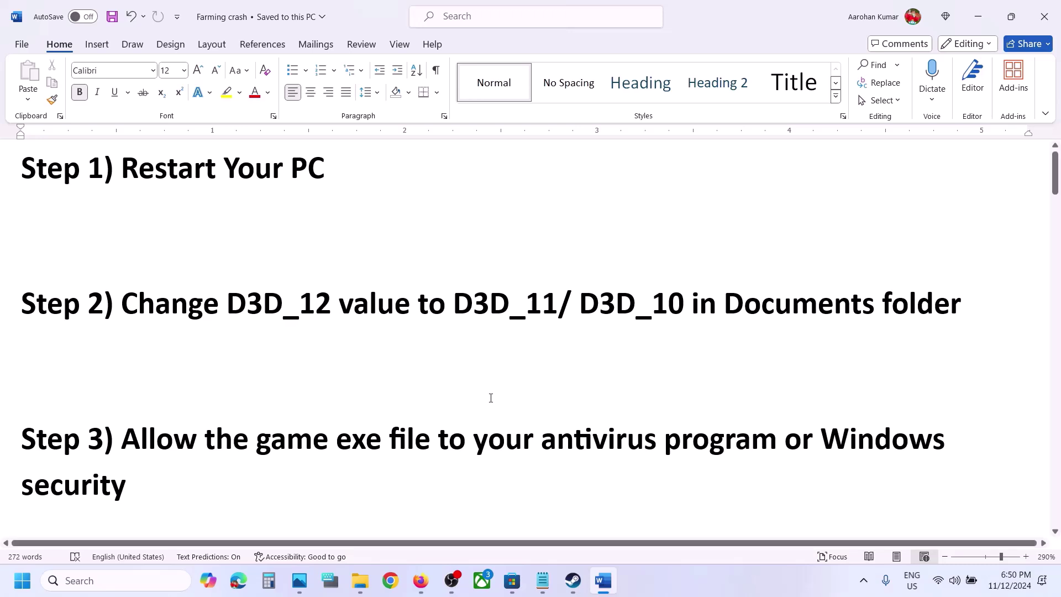
{"action": "left_click_drag", "start_coordinate": [212, 429], "coordinate": [862, 471]}
Step: Go to Settings > Privacy & security > Windows Security and launch Virus & threat protection
{"action": "key", "text": "super+i"}
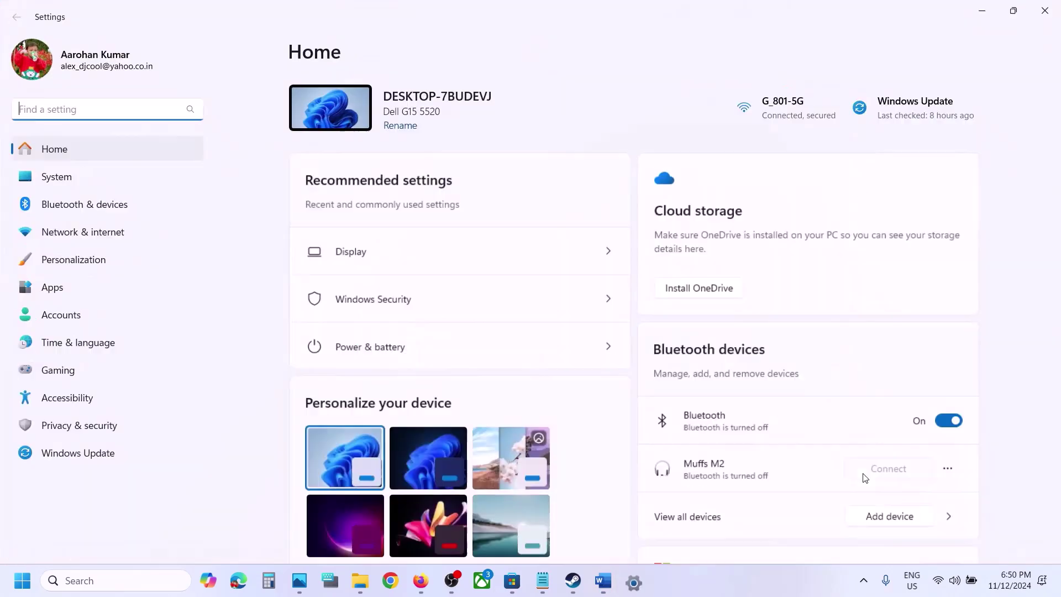
{"action": "left_click", "coordinate": [103, 432]}
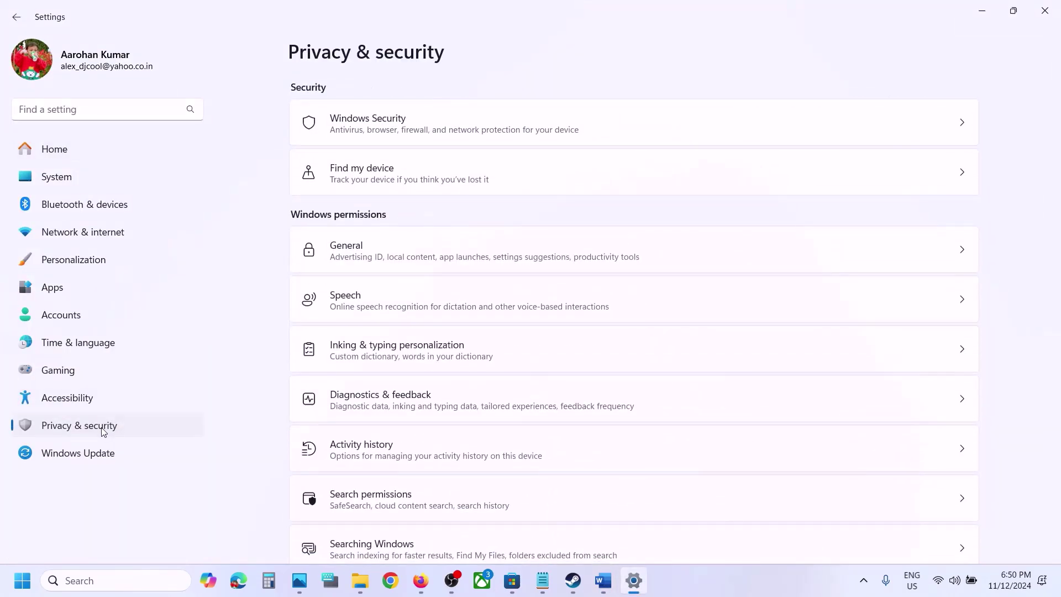
{"action": "left_click", "coordinate": [380, 114]}
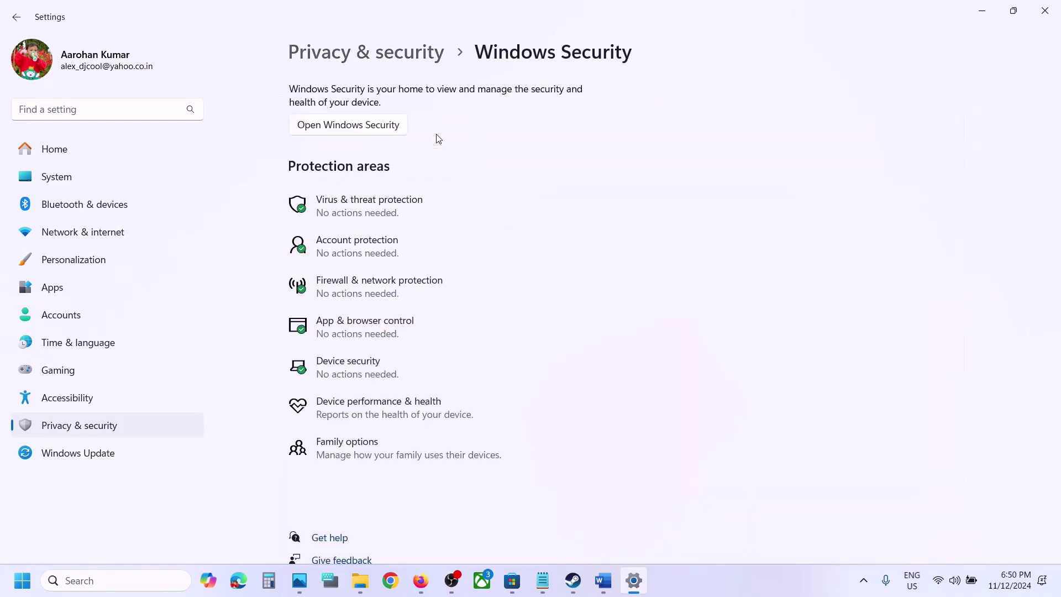
{"action": "left_click", "coordinate": [379, 214]}
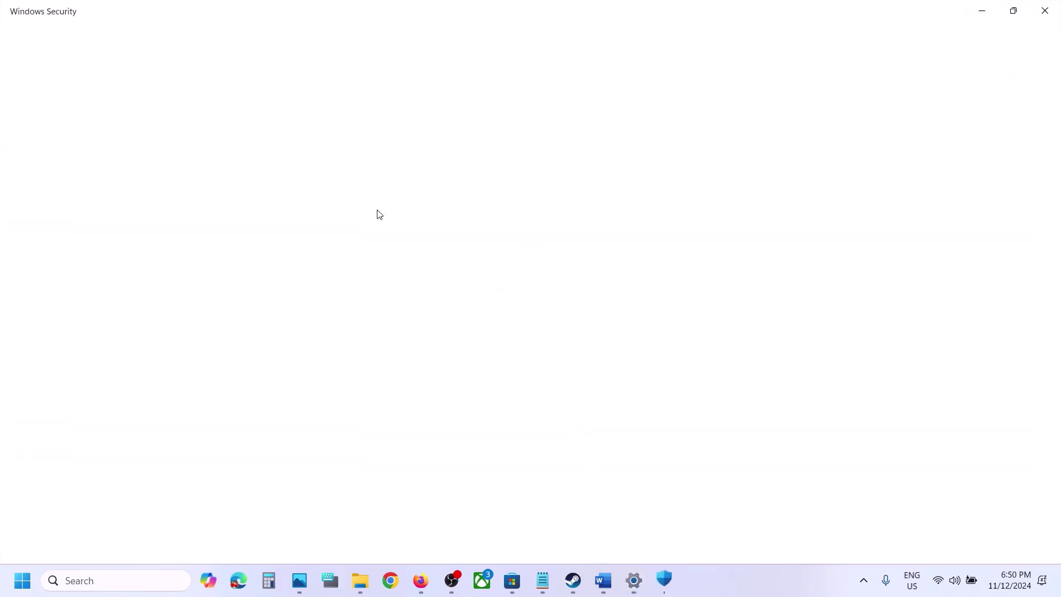
Step: Open ransomware protection's Controlled folder access allowed apps and start browsing for an app to add
{"action": "scroll", "coordinate": [343, 315], "scroll_direction": "down", "scroll_amount": 3}
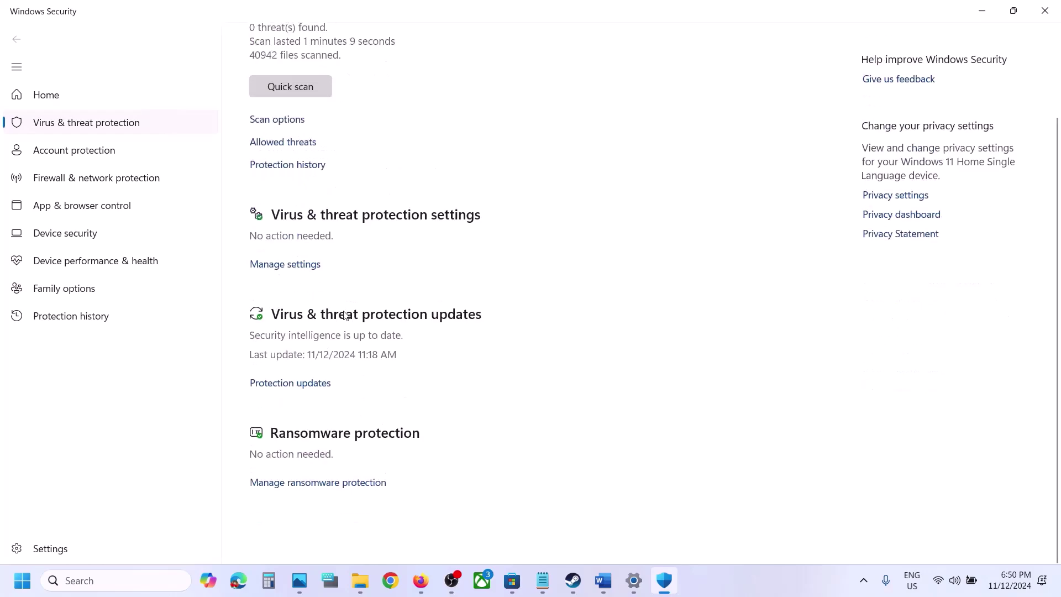
{"action": "left_click", "coordinate": [321, 519]}
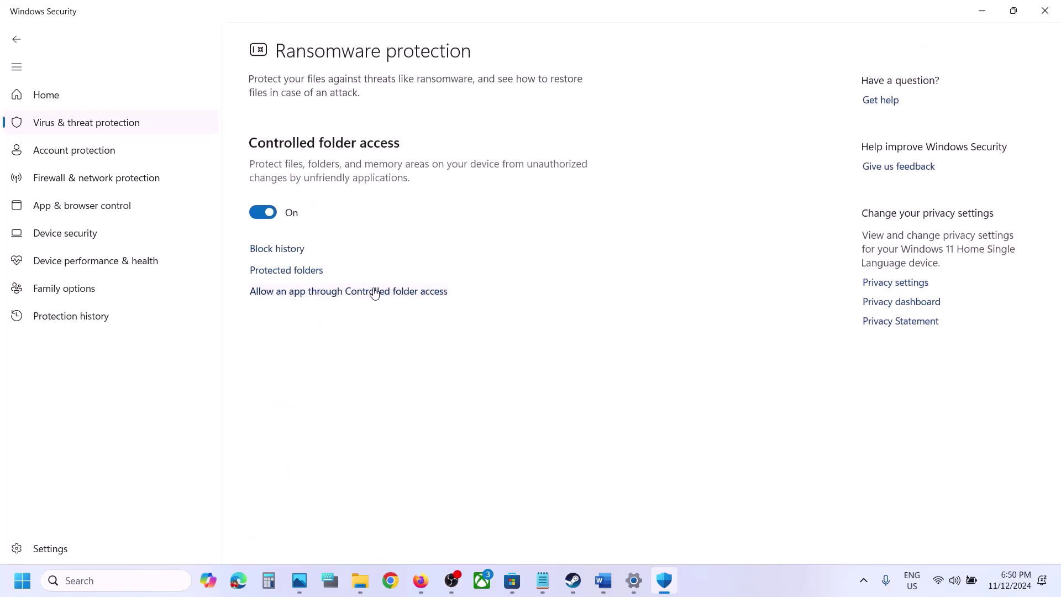
{"action": "left_click", "coordinate": [362, 292]}
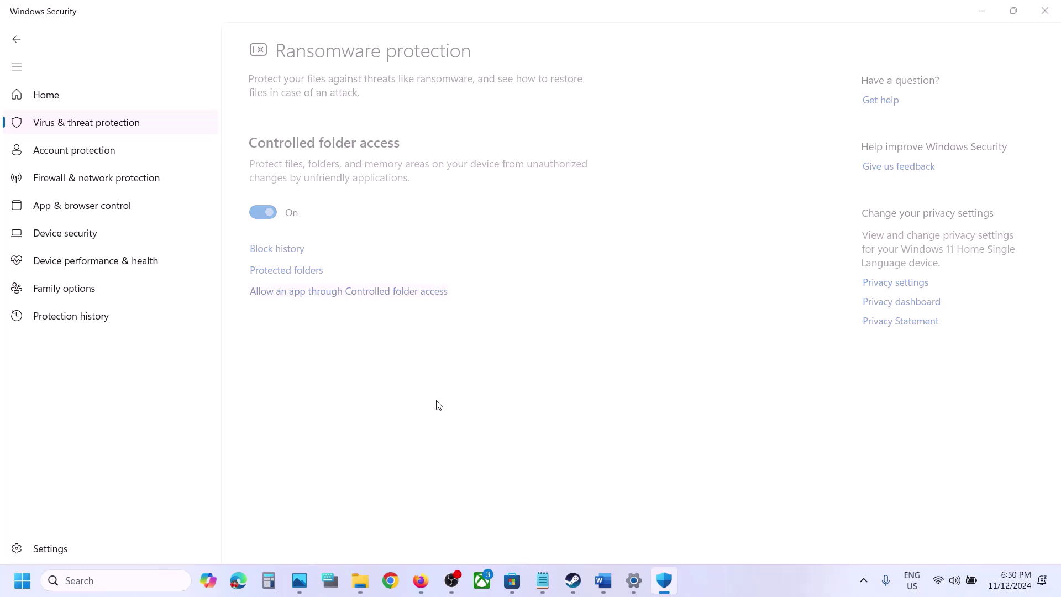
{"action": "scroll", "coordinate": [268, 111], "scroll_direction": "down", "scroll_amount": 3}
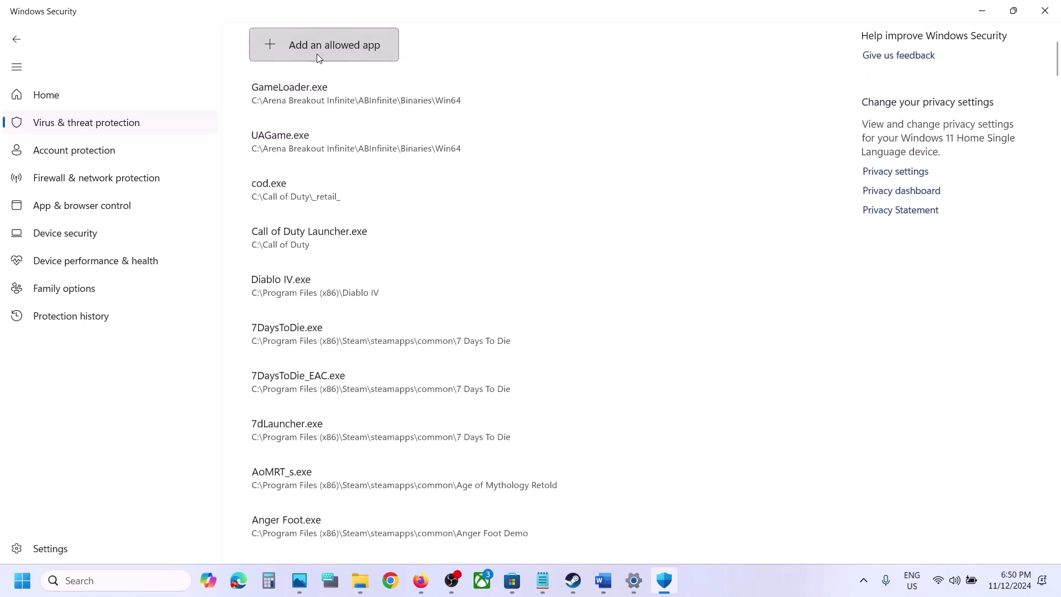
{"action": "left_click", "coordinate": [319, 58]}
{"action": "left_click", "coordinate": [323, 100]}
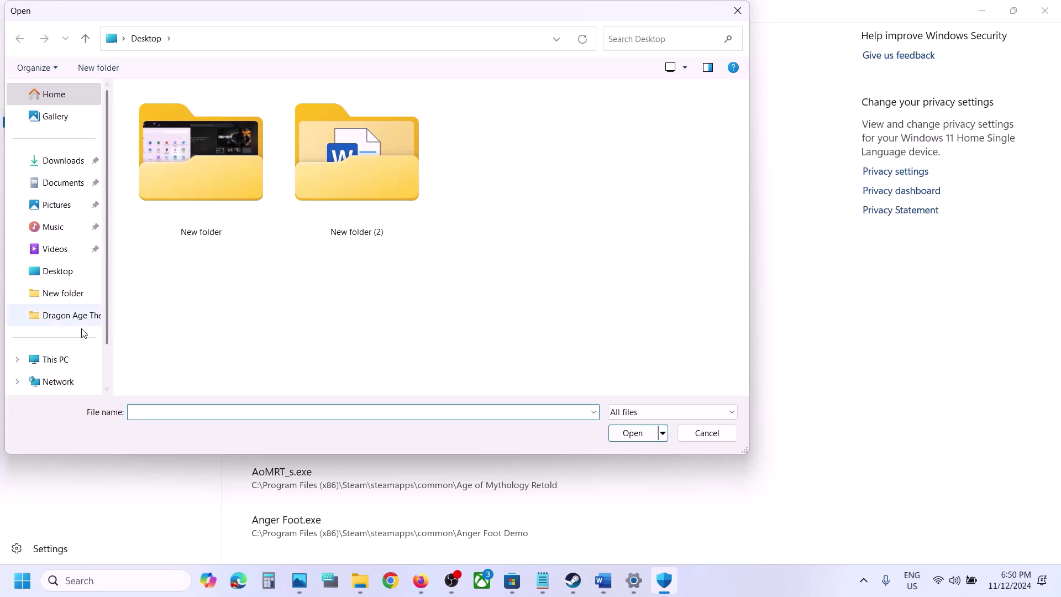
Step: Allow FarmingSimulator2025 from Program Files (x86)\Steam\steamapps\common\Farming Simulator 25
{"action": "left_click", "coordinate": [55, 362]}
{"action": "double_click", "coordinate": [204, 124]}
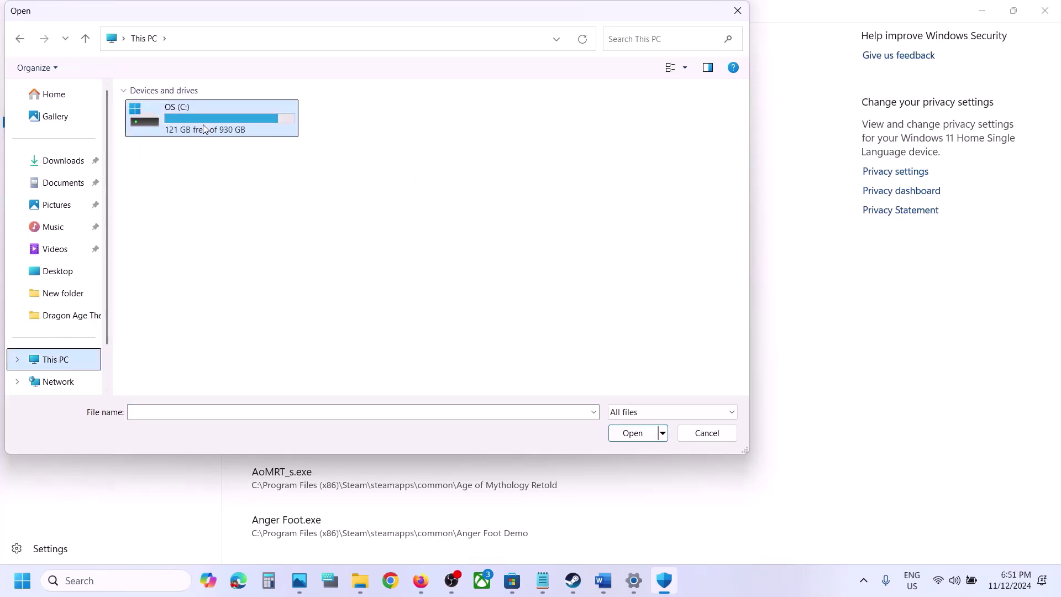
{"action": "scroll", "coordinate": [209, 244], "scroll_direction": "down", "scroll_amount": 1}
{"action": "double_click", "coordinate": [209, 245]}
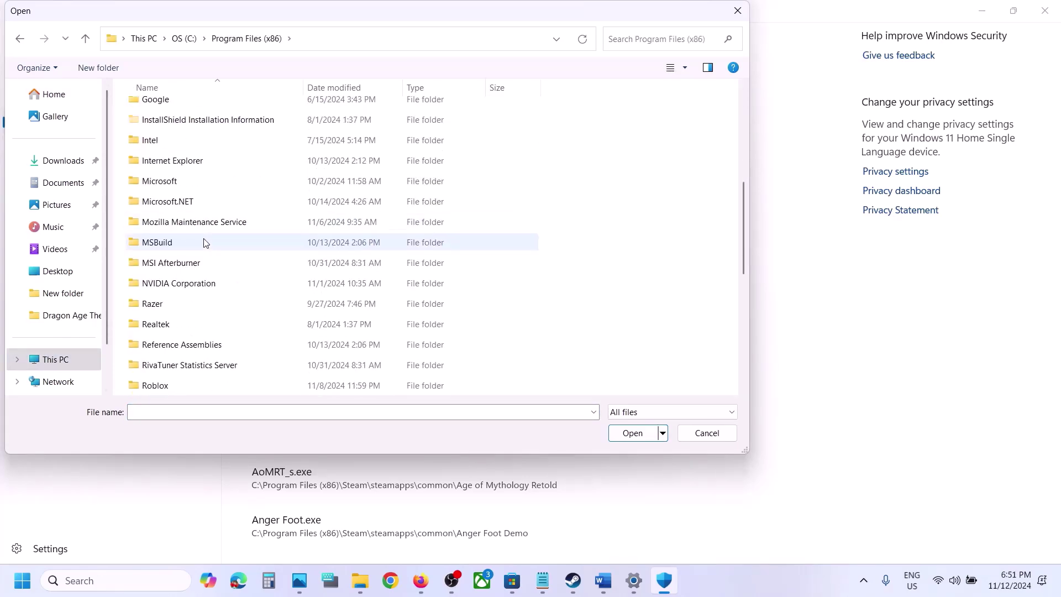
{"action": "scroll", "coordinate": [187, 306], "scroll_direction": "down", "scroll_amount": 3}
{"action": "scroll", "coordinate": [187, 306], "scroll_direction": "down", "scroll_amount": 1}
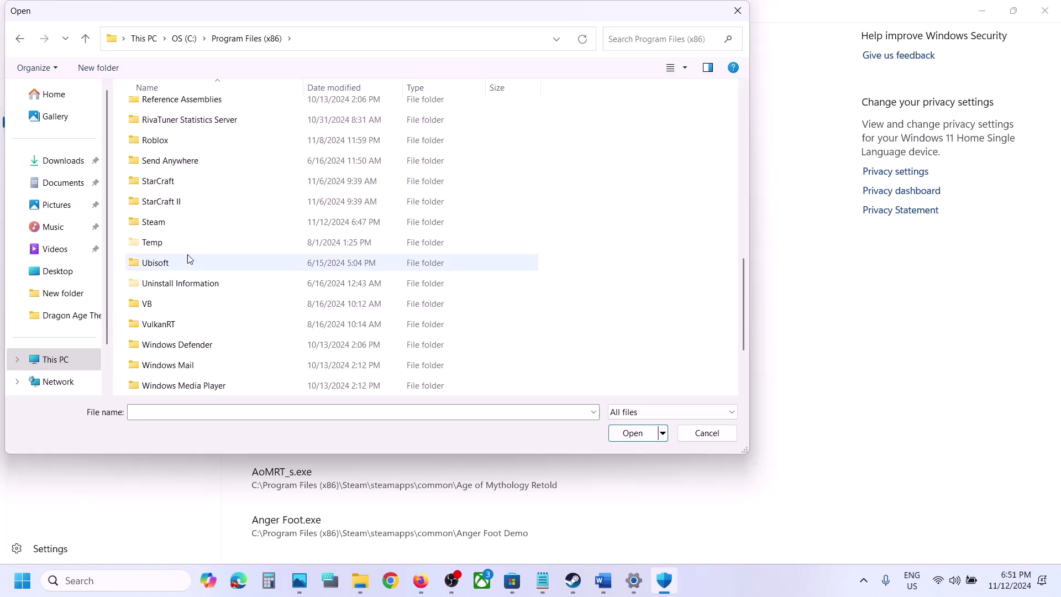
{"action": "double_click", "coordinate": [155, 221]}
{"action": "scroll", "coordinate": [203, 169], "scroll_direction": "down", "scroll_amount": 3}
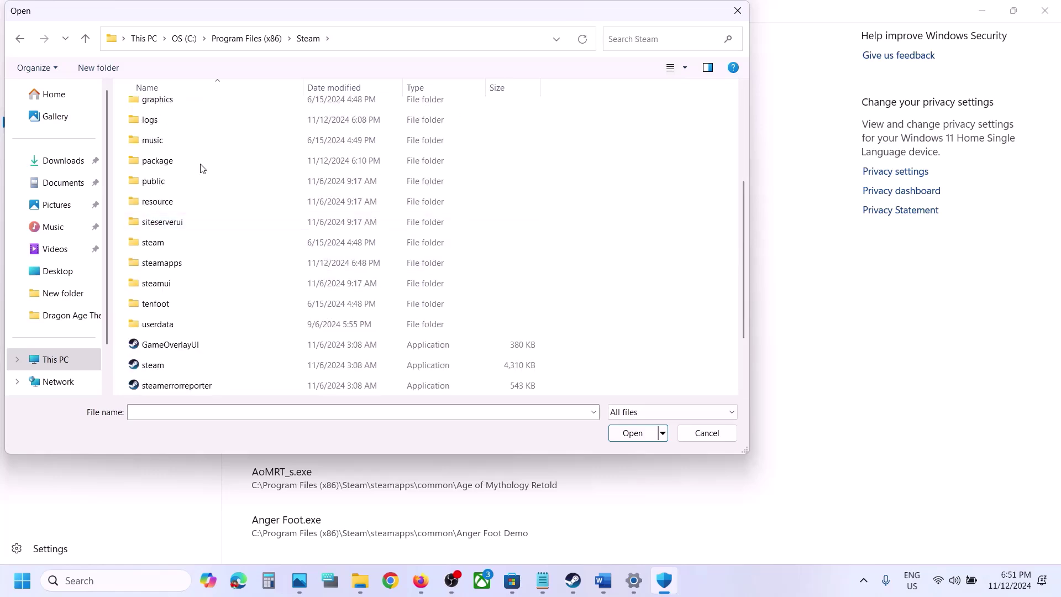
{"action": "double_click", "coordinate": [164, 263]}
{"action": "double_click", "coordinate": [158, 109]}
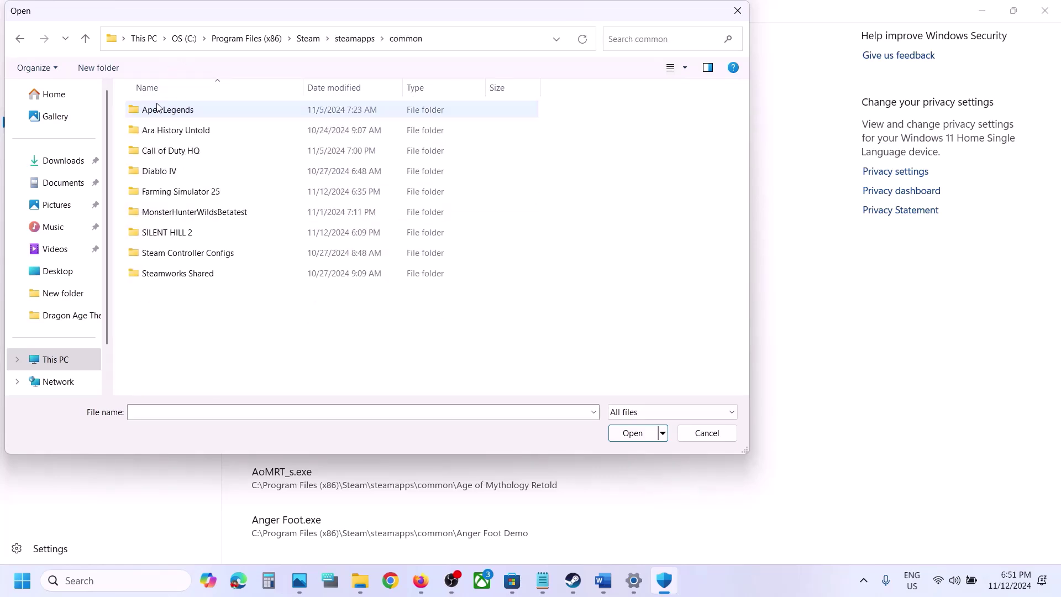
{"action": "double_click", "coordinate": [186, 193]}
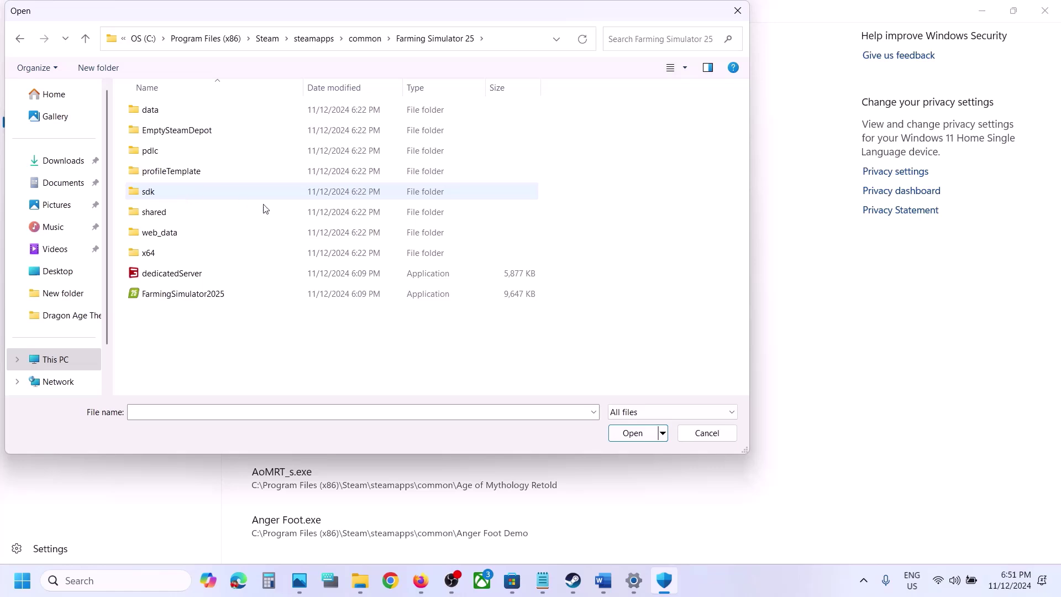
{"action": "left_click", "coordinate": [182, 297]}
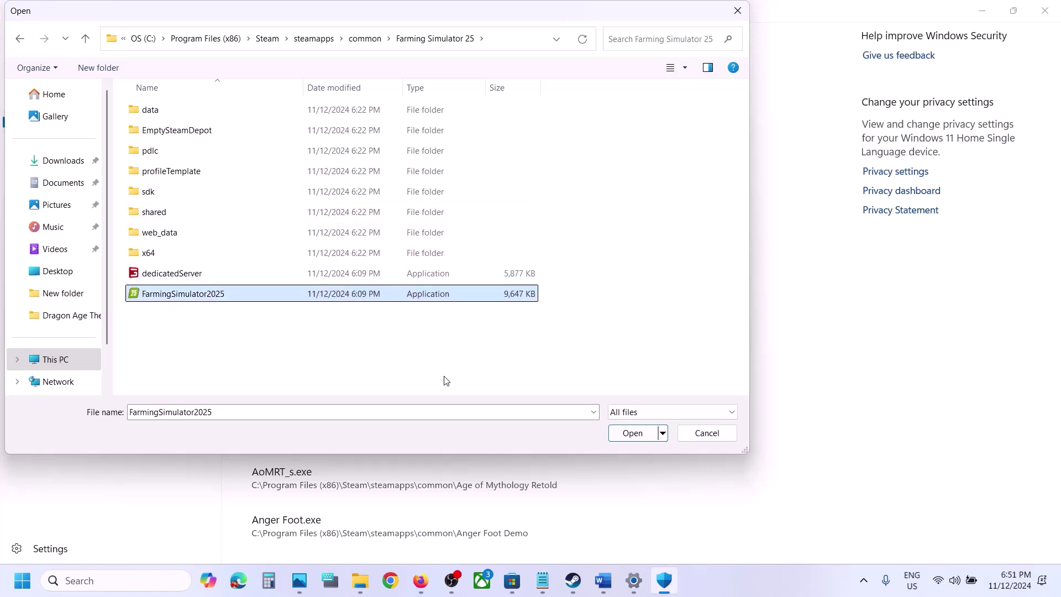
{"action": "left_click", "coordinate": [633, 433]}
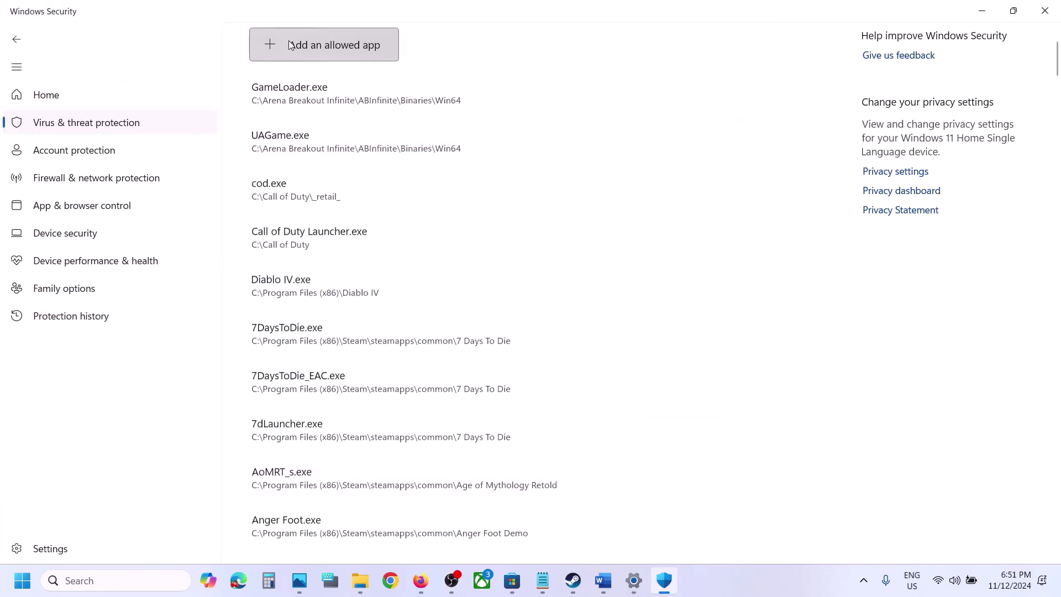
Step: Also allow FarmingSimulator2025Game from the game's x64 folder
{"action": "left_click", "coordinate": [291, 45]}
{"action": "left_click", "coordinate": [309, 100]}
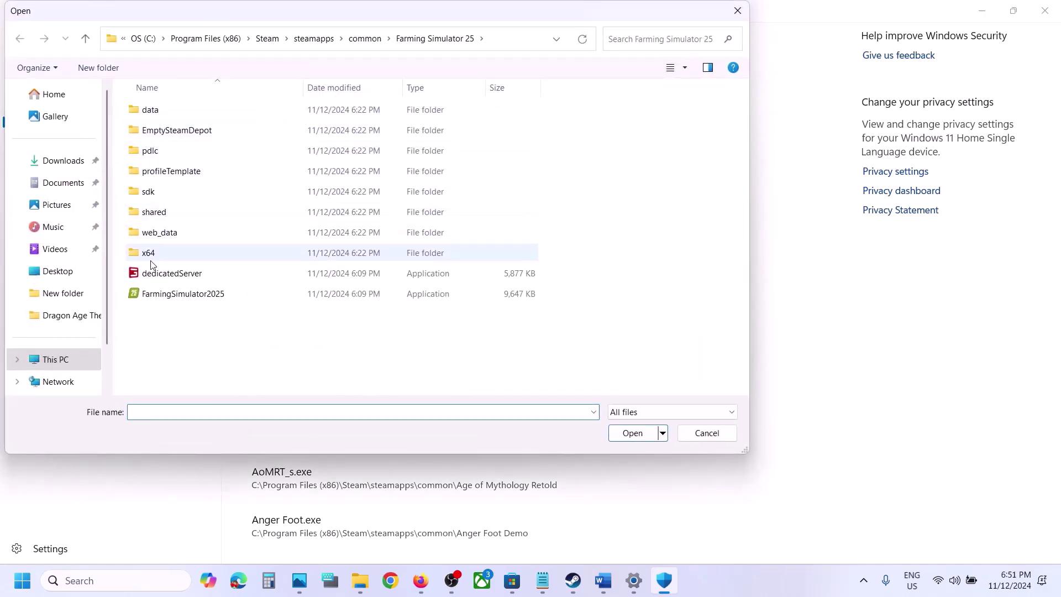
{"action": "left_click", "coordinate": [165, 257]}
{"action": "double_click", "coordinate": [175, 259]}
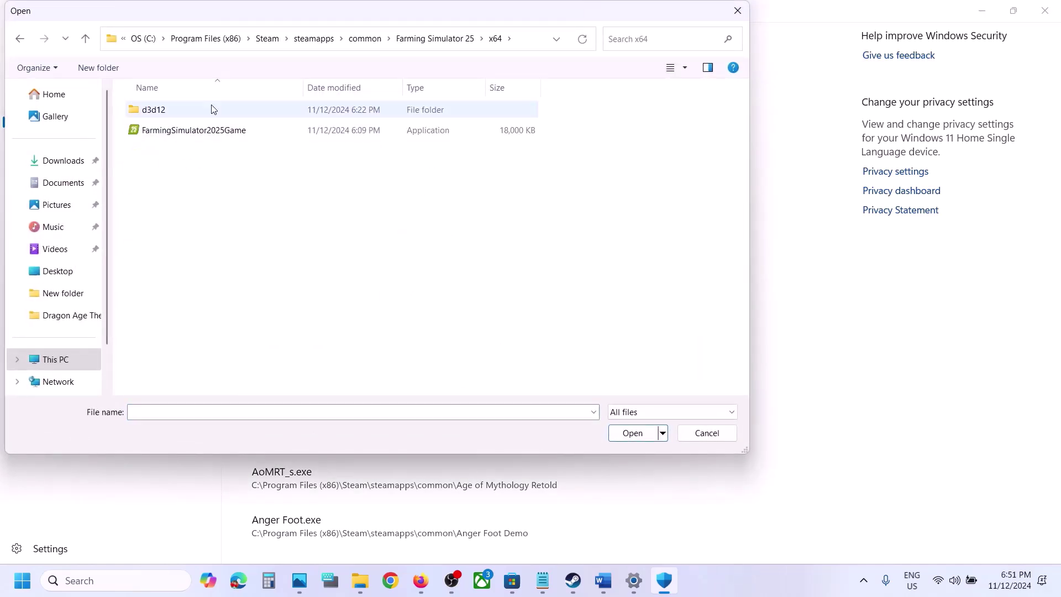
{"action": "left_click", "coordinate": [177, 133]}
{"action": "left_click", "coordinate": [632, 434]}
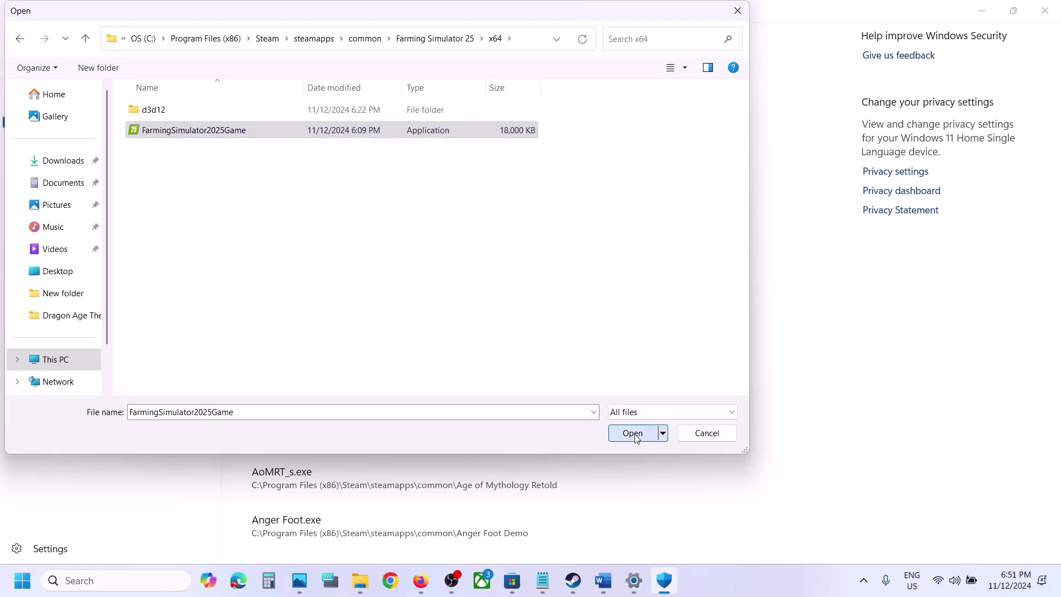
Step: Open Control Panel's Windows Defender Firewall allowed apps, unlock editing, and start adding another app
{"action": "left_click", "coordinate": [107, 580]}
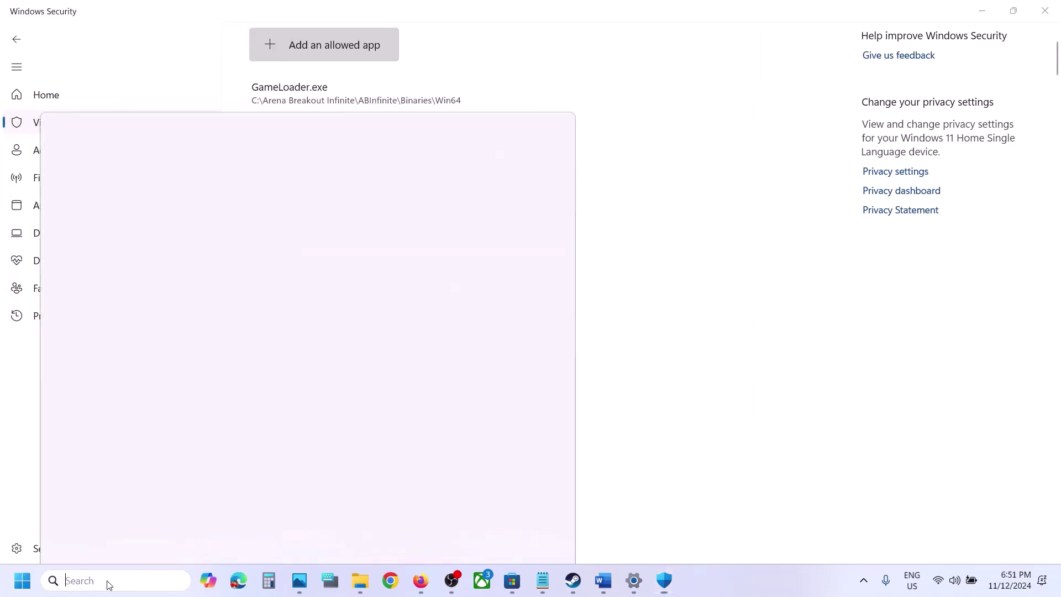
{"action": "type", "text": "control"}
{"action": "key", "text": "Return"}
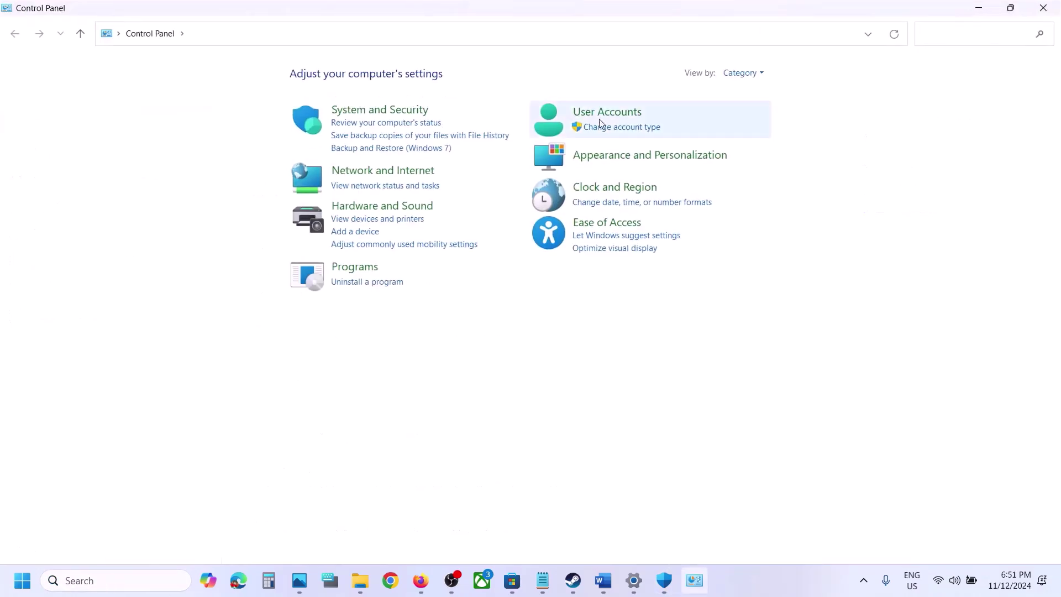
{"action": "left_click", "coordinate": [391, 110]}
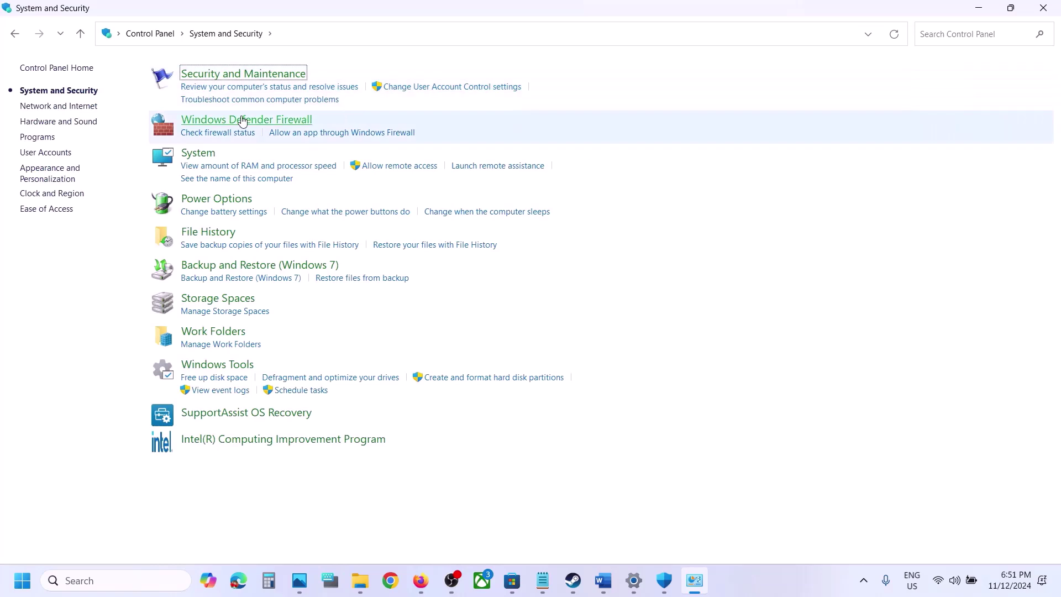
{"action": "left_click", "coordinate": [243, 121]}
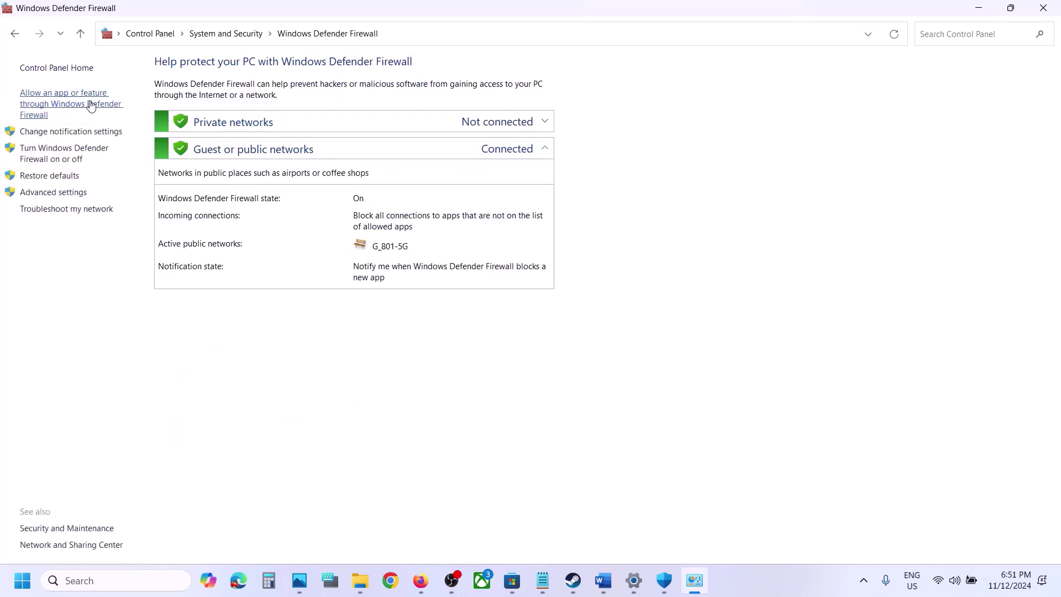
{"action": "left_click", "coordinate": [78, 106]}
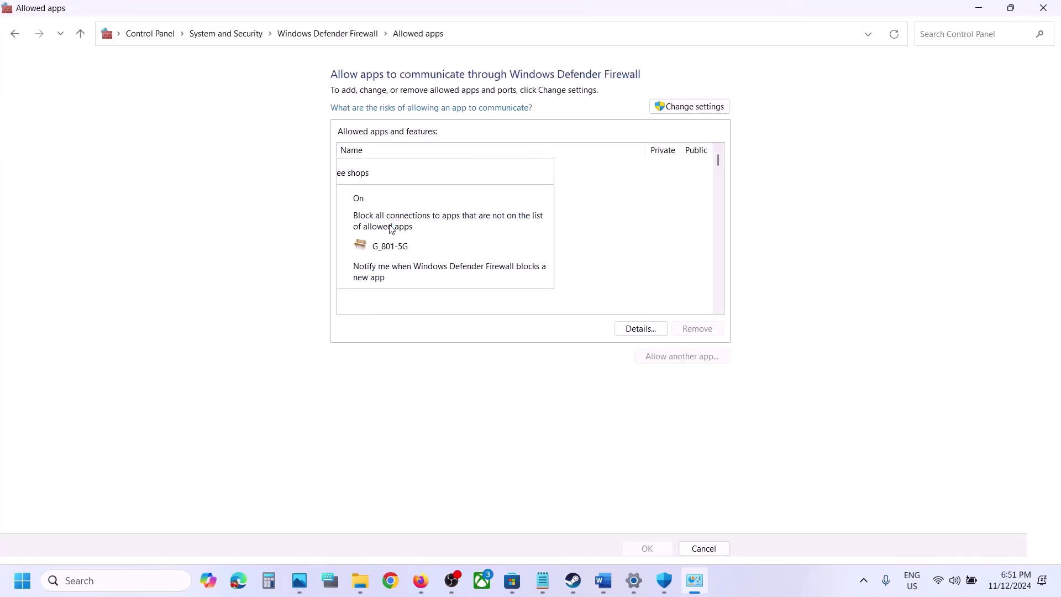
{"action": "left_click", "coordinate": [705, 107]}
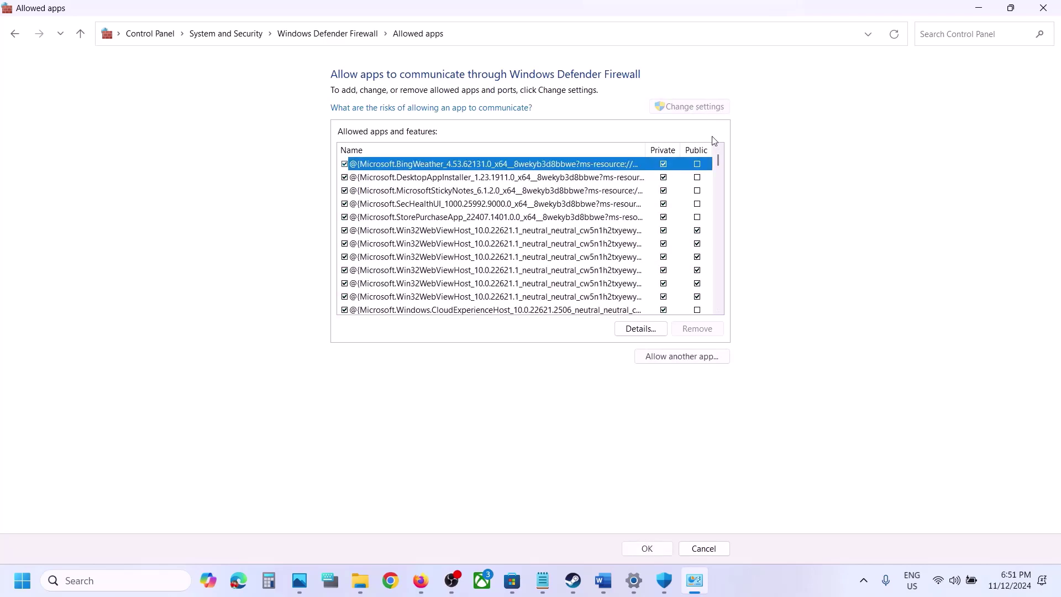
{"action": "left_click", "coordinate": [695, 357]}
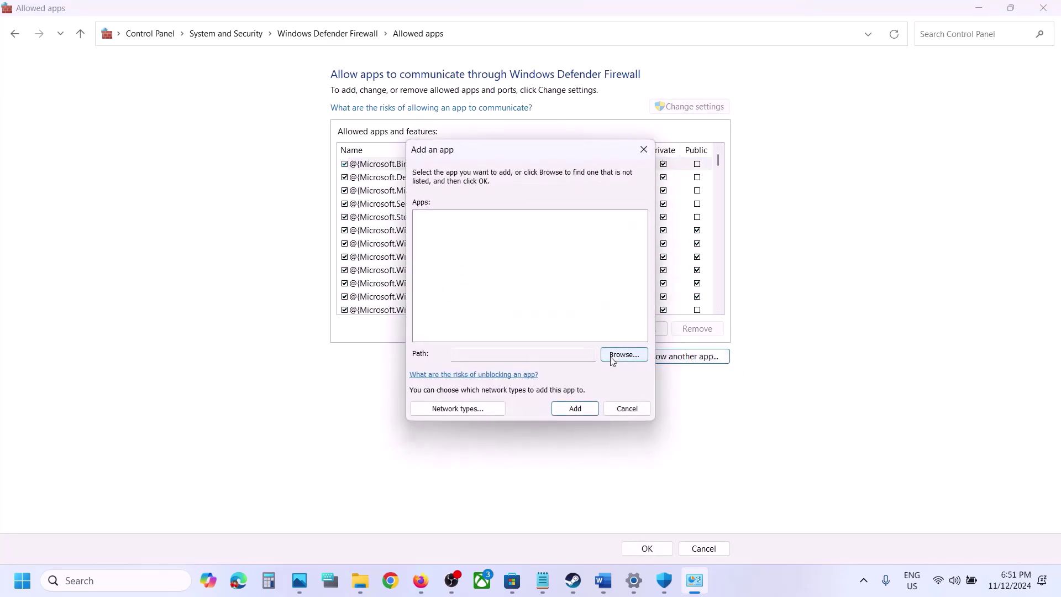
{"action": "left_click", "coordinate": [624, 354]}
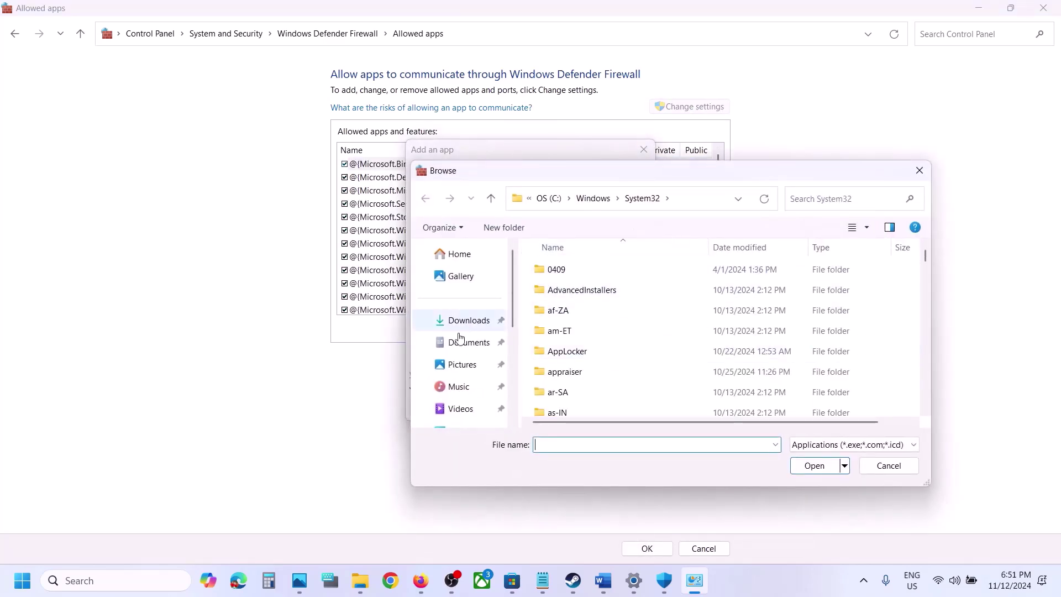
Step: Browse to C:\Program Files (x86)\Steam\steamapps\common\Farming Simulator 25 and choose FarmingSimulator2025
{"action": "scroll", "coordinate": [458, 387], "scroll_direction": "down", "scroll_amount": 3}
{"action": "left_click", "coordinate": [461, 382]}
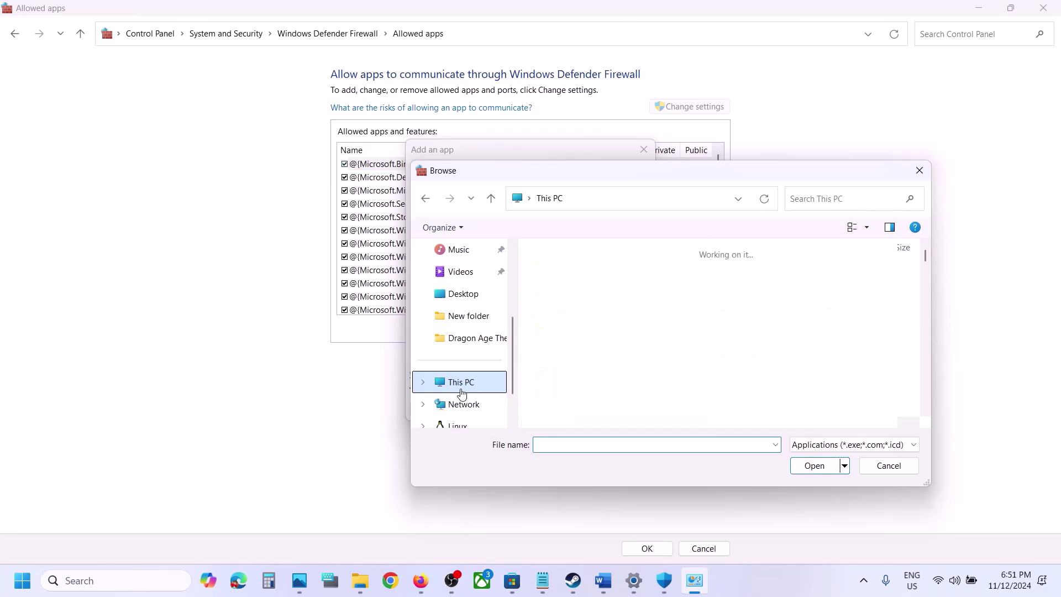
{"action": "double_click", "coordinate": [637, 299]}
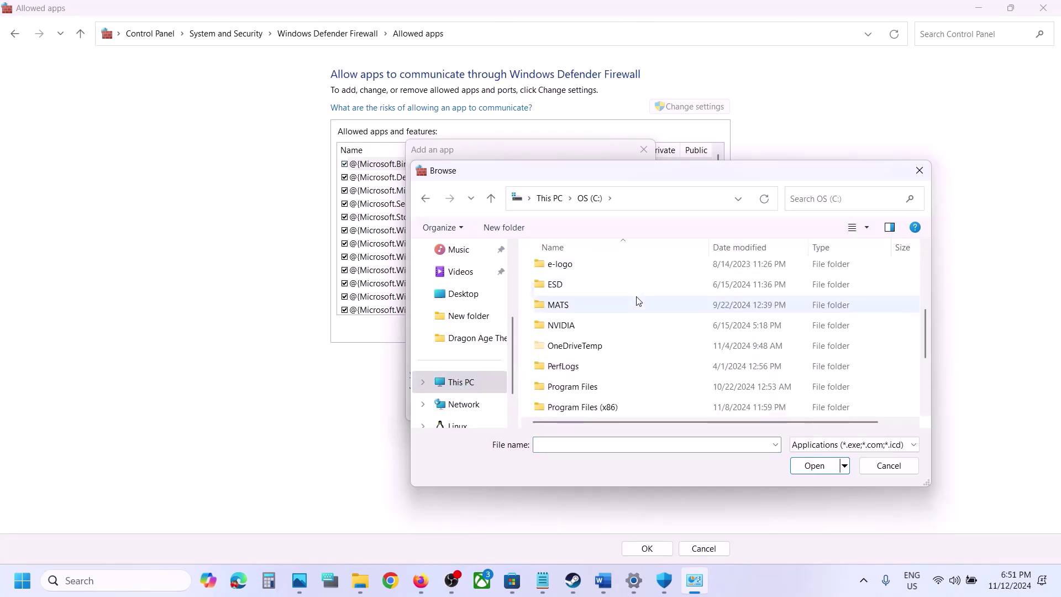
{"action": "double_click", "coordinate": [593, 406]}
{"action": "scroll", "coordinate": [592, 406], "scroll_direction": "down", "scroll_amount": 5}
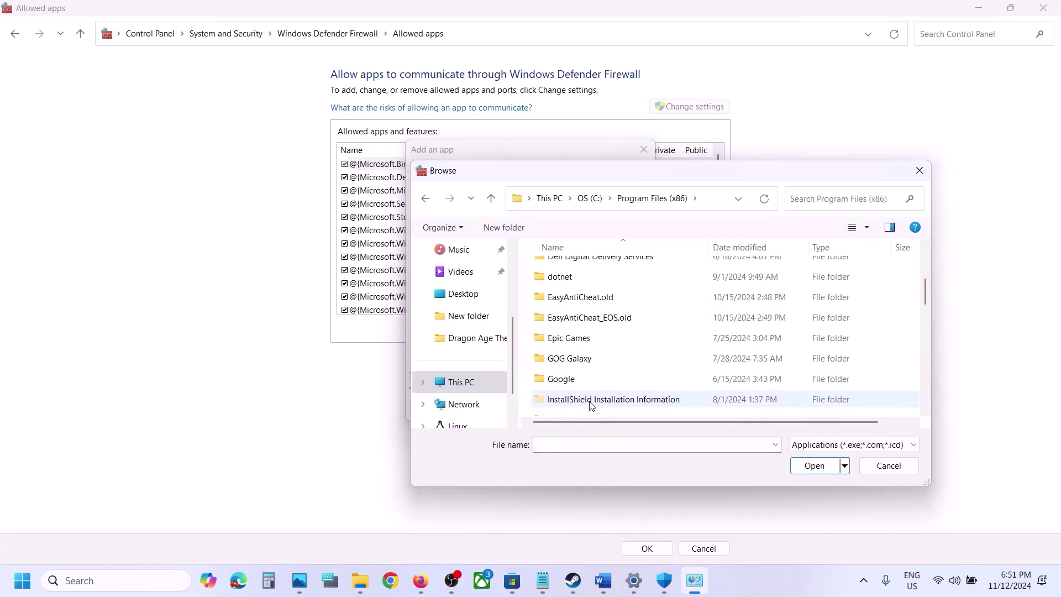
{"action": "scroll", "coordinate": [581, 378], "scroll_direction": "down", "scroll_amount": 3}
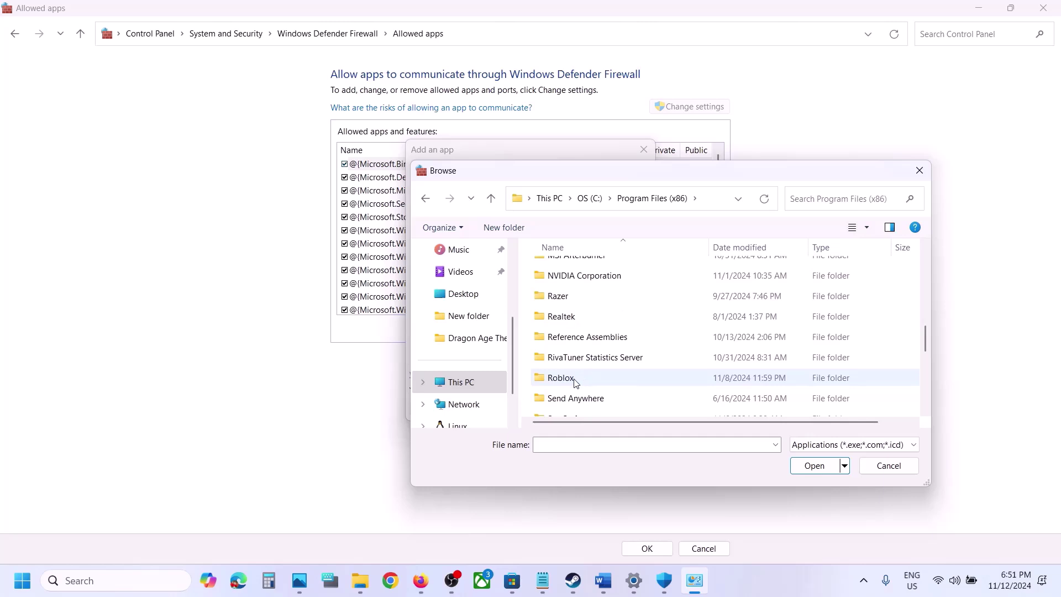
{"action": "scroll", "coordinate": [575, 382], "scroll_direction": "down", "scroll_amount": 2}
{"action": "double_click", "coordinate": [571, 354]}
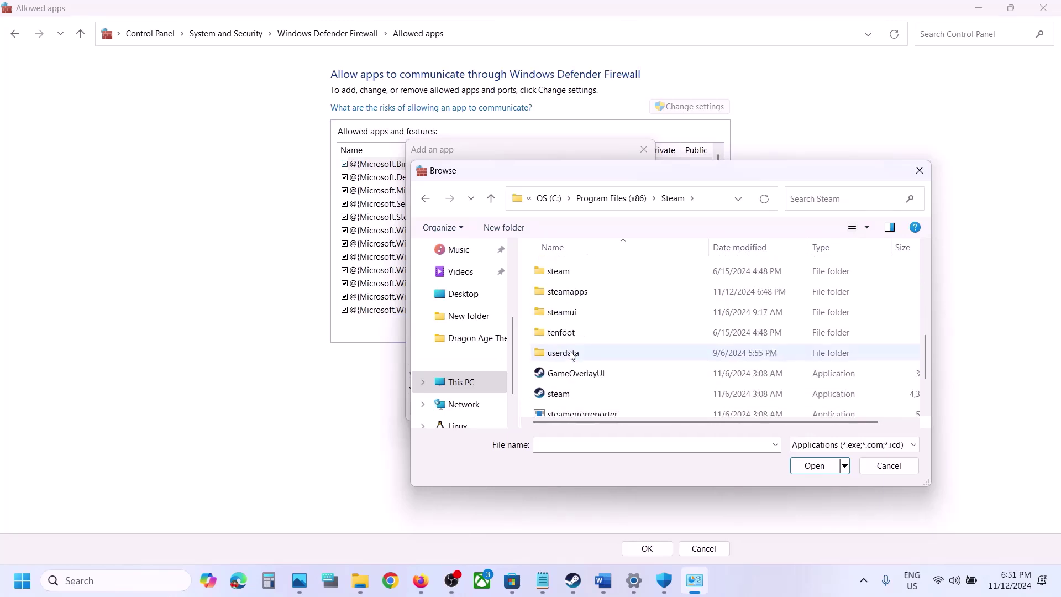
{"action": "double_click", "coordinate": [578, 280]}
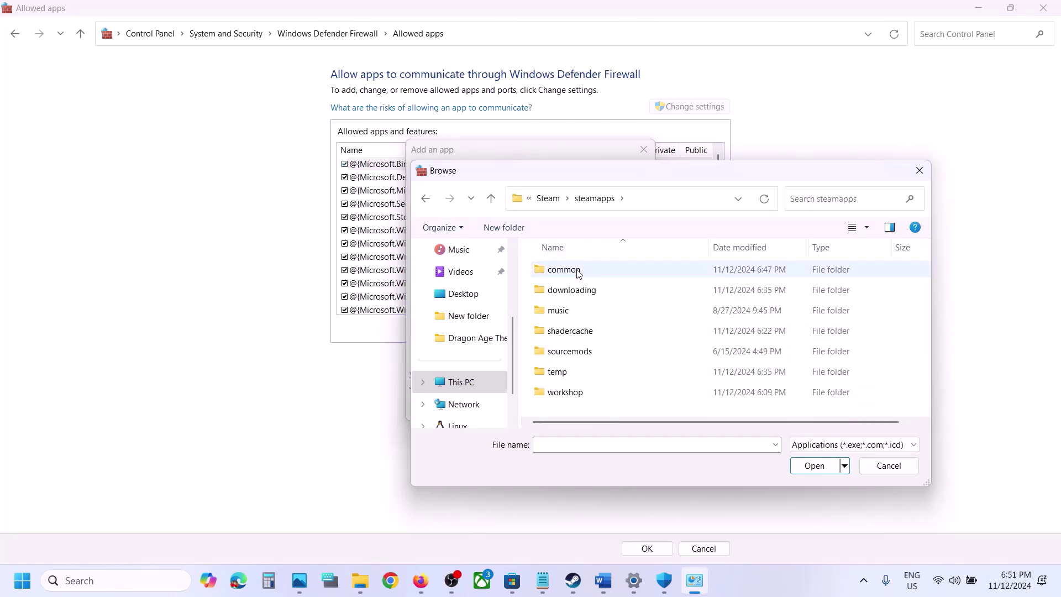
{"action": "double_click", "coordinate": [577, 271]}
{"action": "scroll", "coordinate": [644, 330], "scroll_direction": "down", "scroll_amount": 1}
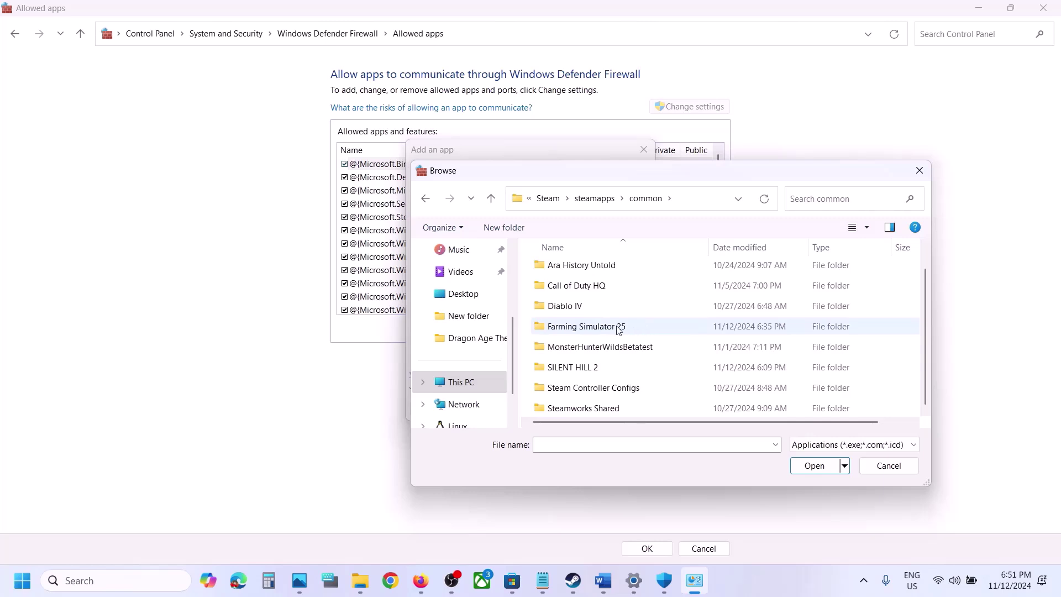
{"action": "double_click", "coordinate": [619, 327]}
{"action": "scroll", "coordinate": [613, 365], "scroll_direction": "down", "scroll_amount": 1}
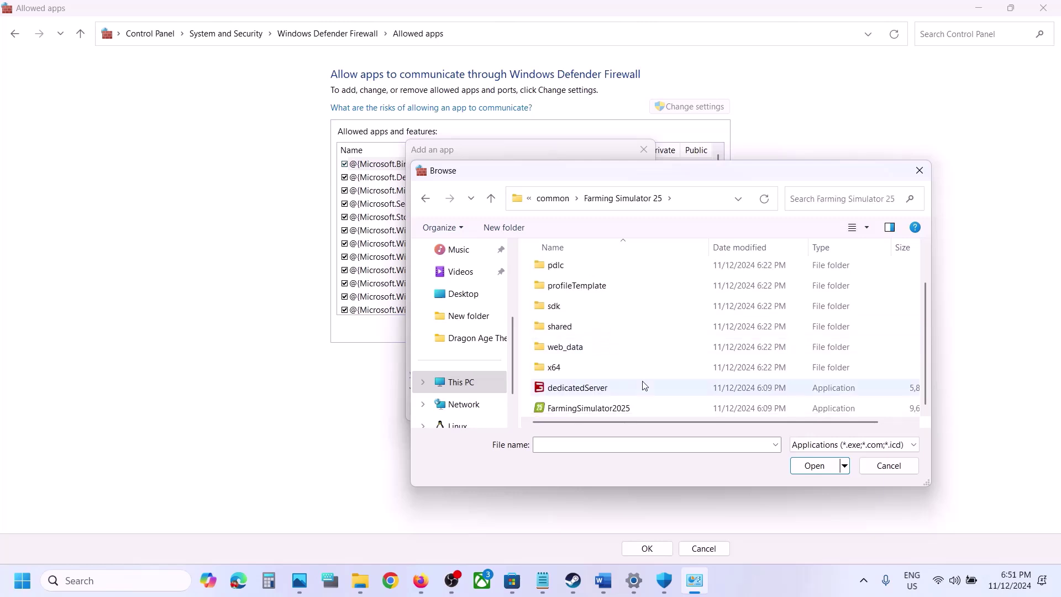
{"action": "left_click", "coordinate": [597, 407]}
Step: Try adding FarmingSimulator2025 and dismiss the already-in-exceptions error
{"action": "left_click", "coordinate": [810, 473]}
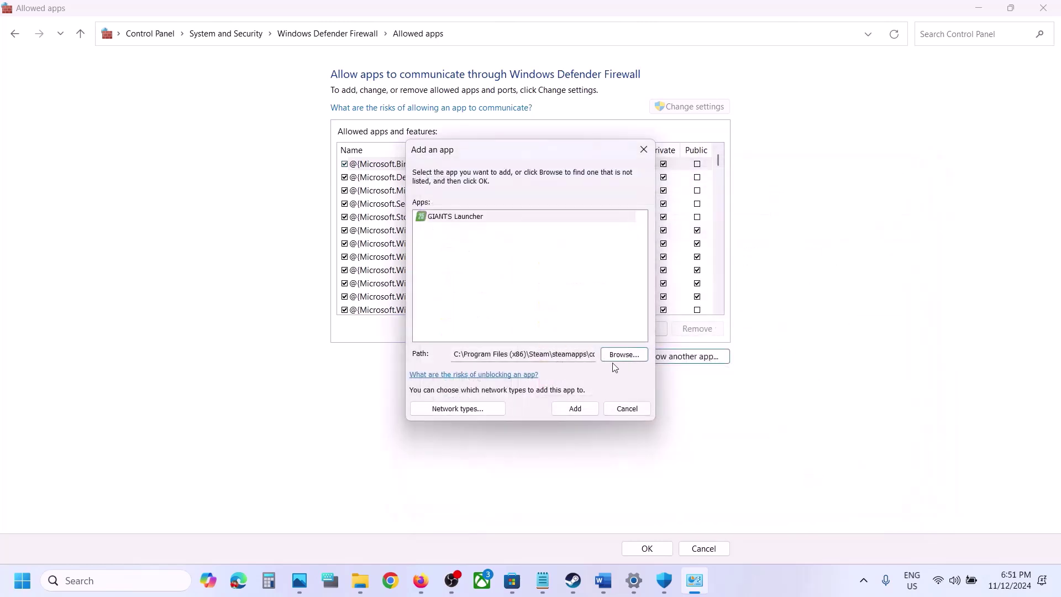
{"action": "left_click", "coordinate": [575, 409]}
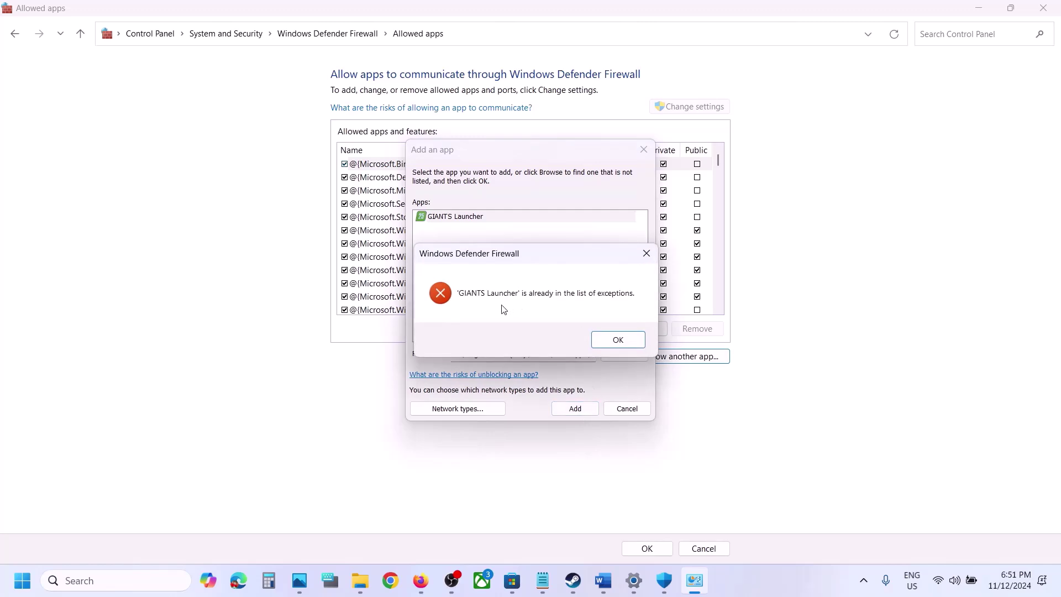
{"action": "left_click", "coordinate": [607, 346]}
Step: Add x64\FarmingSimulator2025Game (GIANTS Engine 10.0.0) to the firewall list, confirm with OK, and close
{"action": "left_click", "coordinate": [624, 356]}
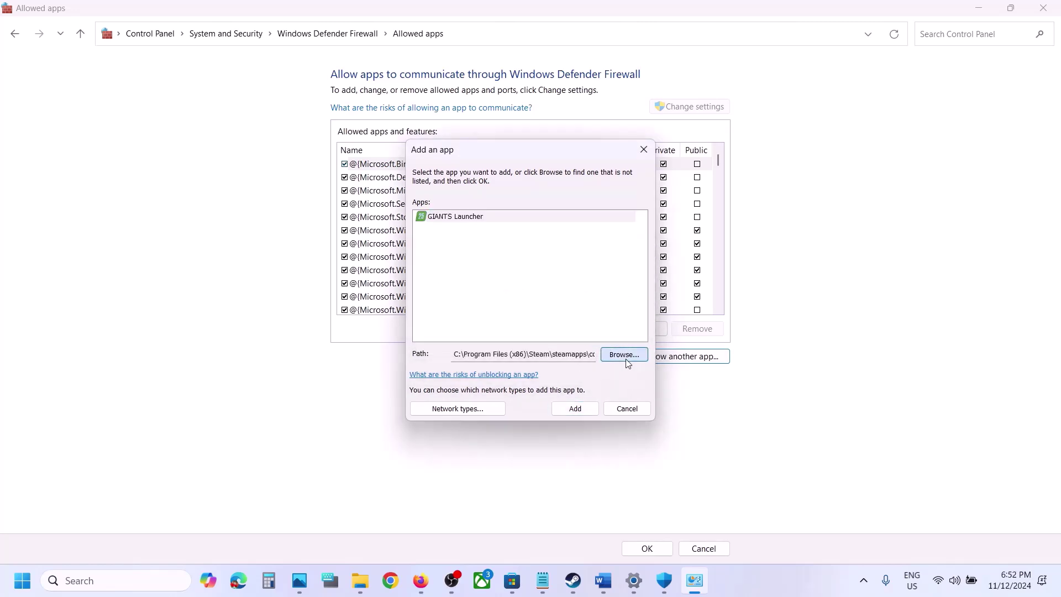
{"action": "scroll", "coordinate": [616, 307], "scroll_direction": "down", "scroll_amount": 2}
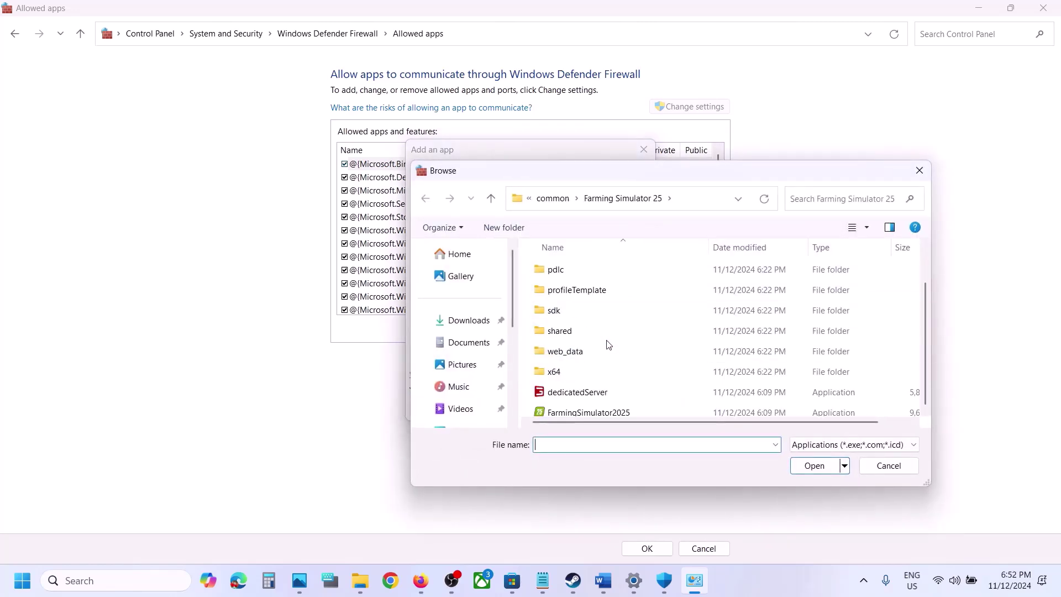
{"action": "double_click", "coordinate": [546, 367]}
{"action": "left_click", "coordinate": [574, 288]}
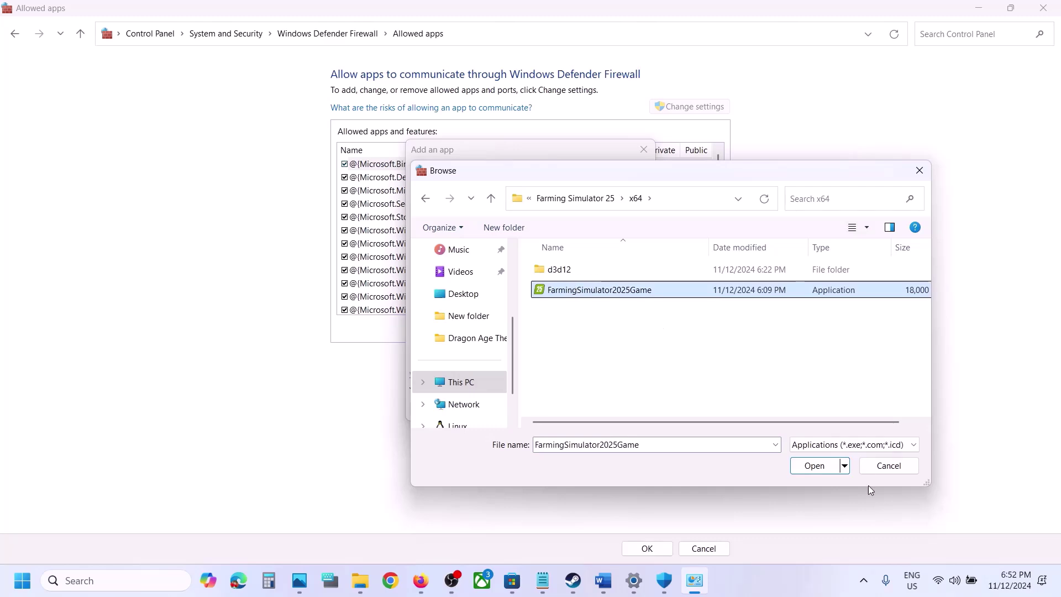
{"action": "left_click", "coordinate": [814, 466]}
{"action": "left_click", "coordinate": [575, 411]}
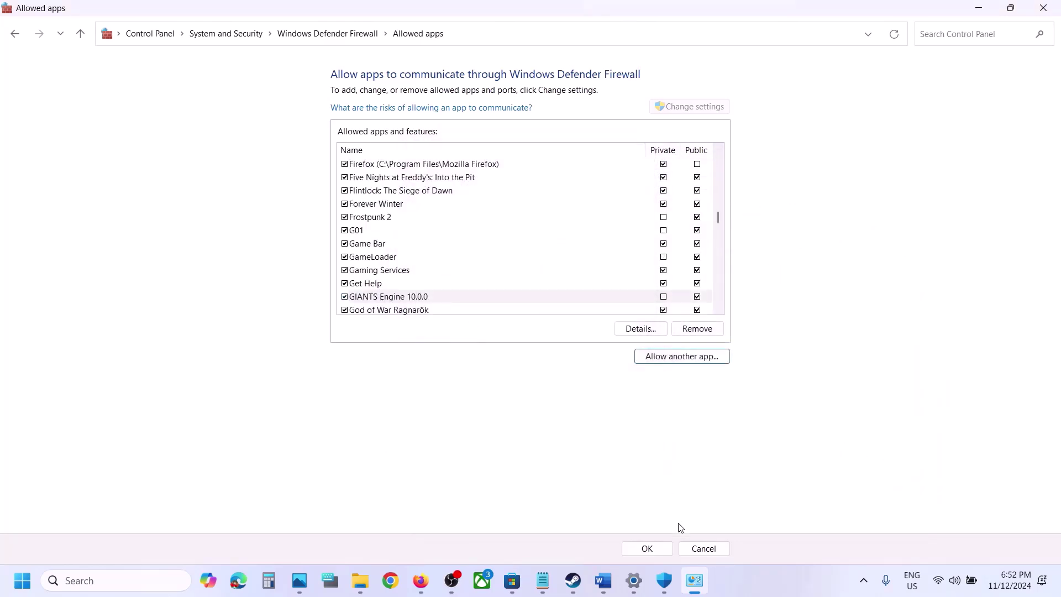
{"action": "left_click", "coordinate": [647, 549]}
{"action": "left_click", "coordinate": [1034, 12]}
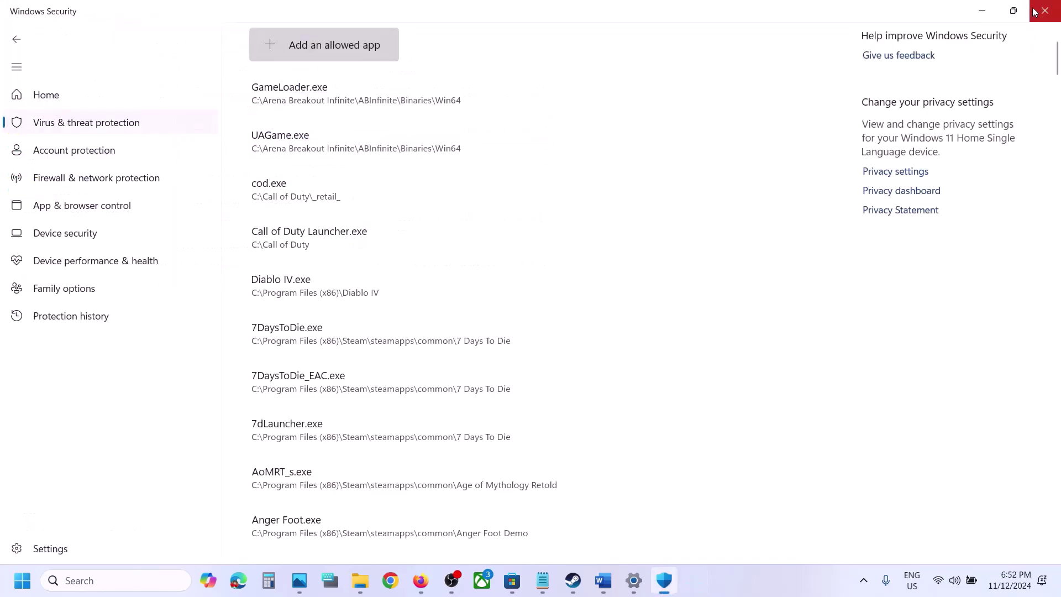
Step: Close Windows Security and Settings, then highlight Step 4's create-a-backup instruction in the Word notes
{"action": "left_click", "coordinate": [1034, 12]}
{"action": "left_click", "coordinate": [1036, 12]}
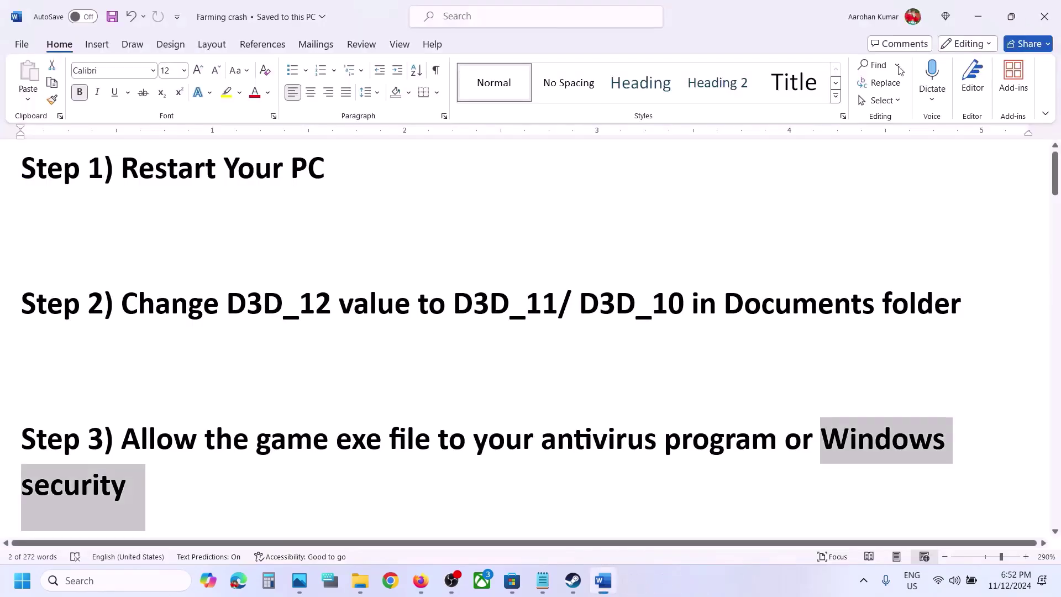
{"action": "scroll", "coordinate": [304, 391], "scroll_direction": "down", "scroll_amount": 4}
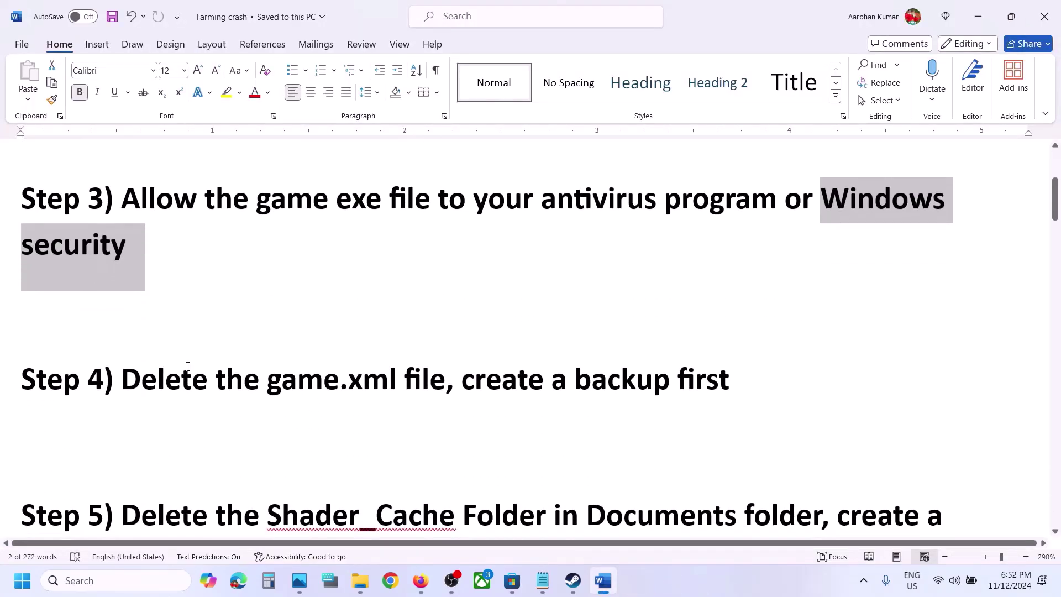
{"action": "scroll", "coordinate": [189, 370], "scroll_direction": "up", "scroll_amount": 2}
{"action": "scroll", "coordinate": [326, 505], "scroll_direction": "down", "scroll_amount": 1}
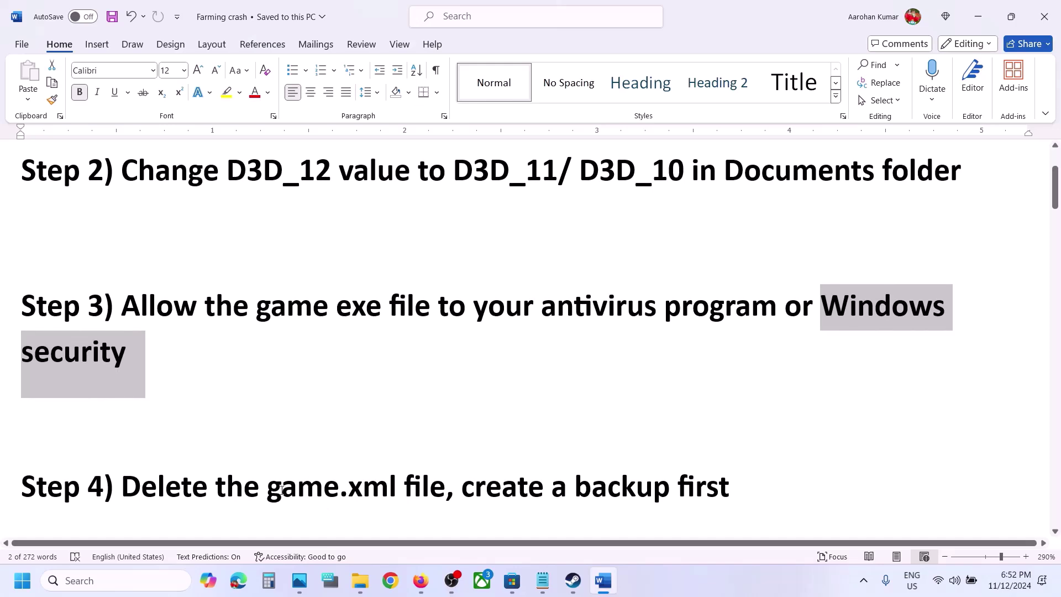
{"action": "left_click_drag", "start_coordinate": [275, 490], "coordinate": [729, 489]}
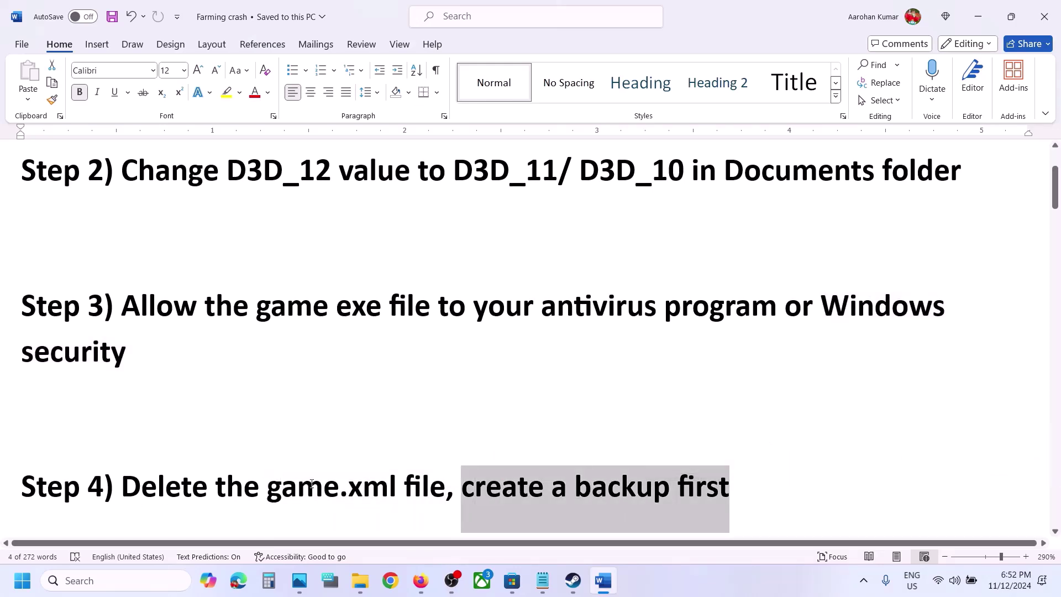
Step: Copy the game file from Documents\My Games\FarmingSimulator2025 and paste a backup on the desktop
{"action": "mouse_move", "coordinate": [359, 580]}
{"action": "left_click", "coordinate": [427, 537]}
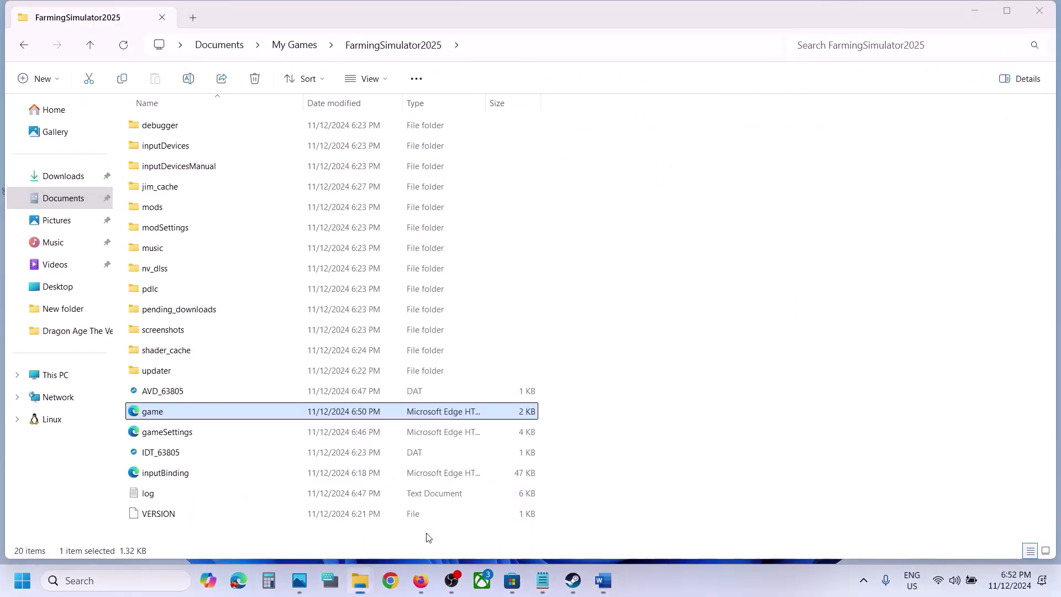
{"action": "left_click", "coordinate": [59, 198]}
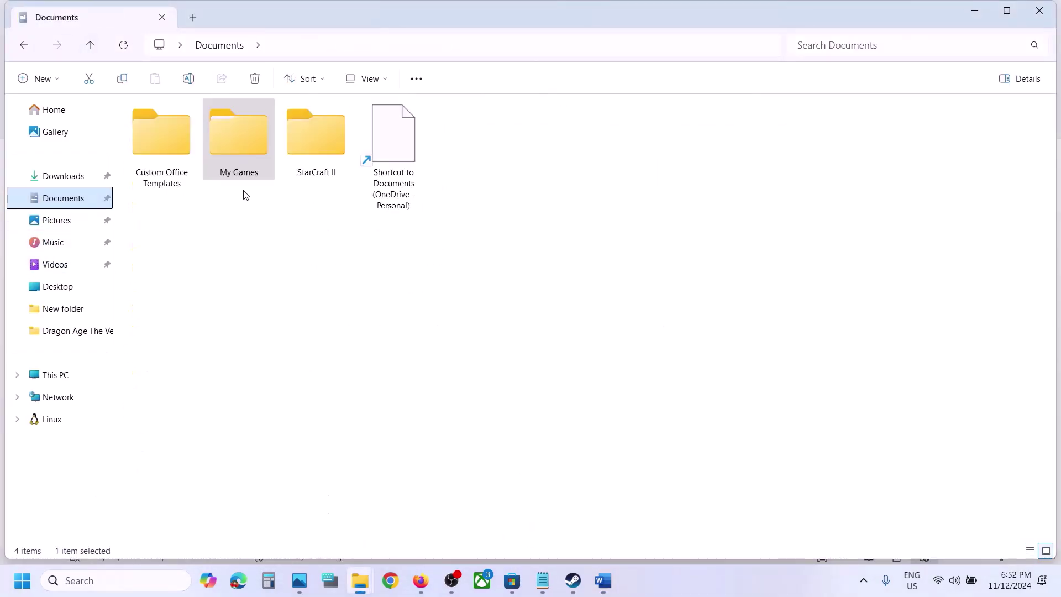
{"action": "double_click", "coordinate": [238, 154]}
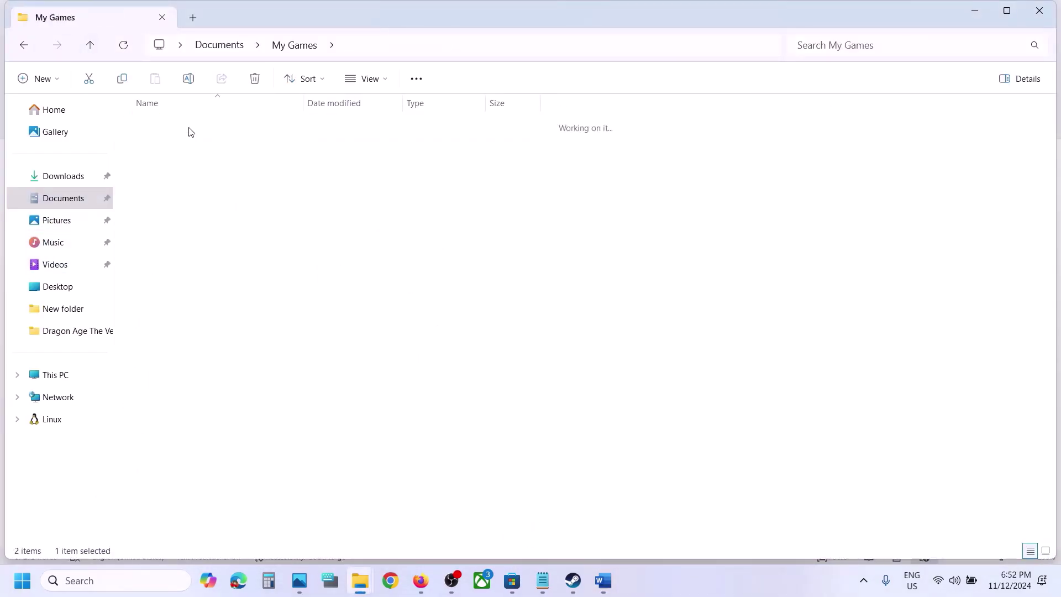
{"action": "double_click", "coordinate": [190, 132]}
{"action": "left_click", "coordinate": [142, 411]}
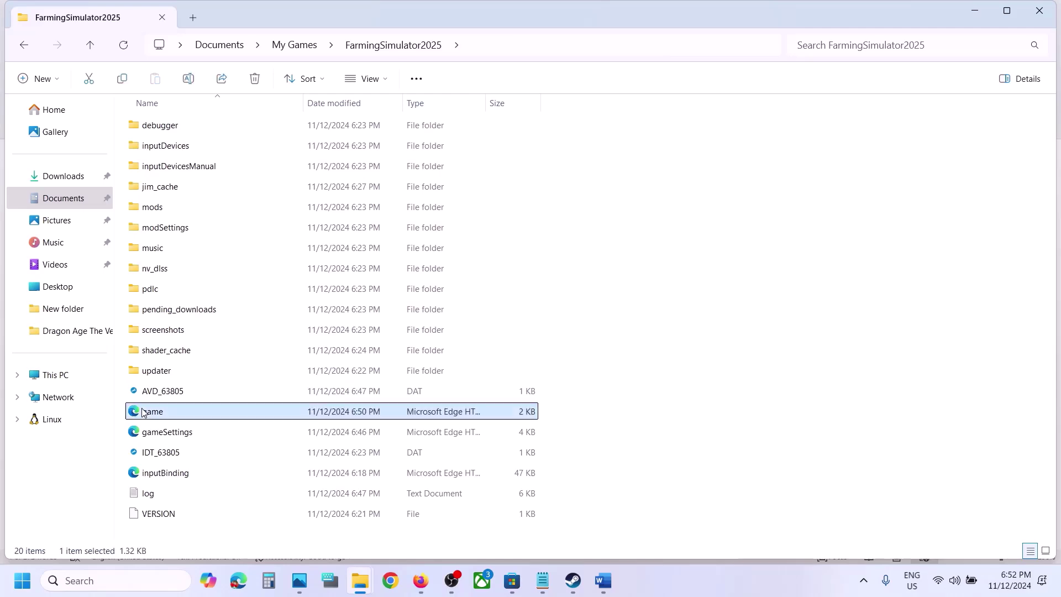
{"action": "right_click", "coordinate": [178, 414]}
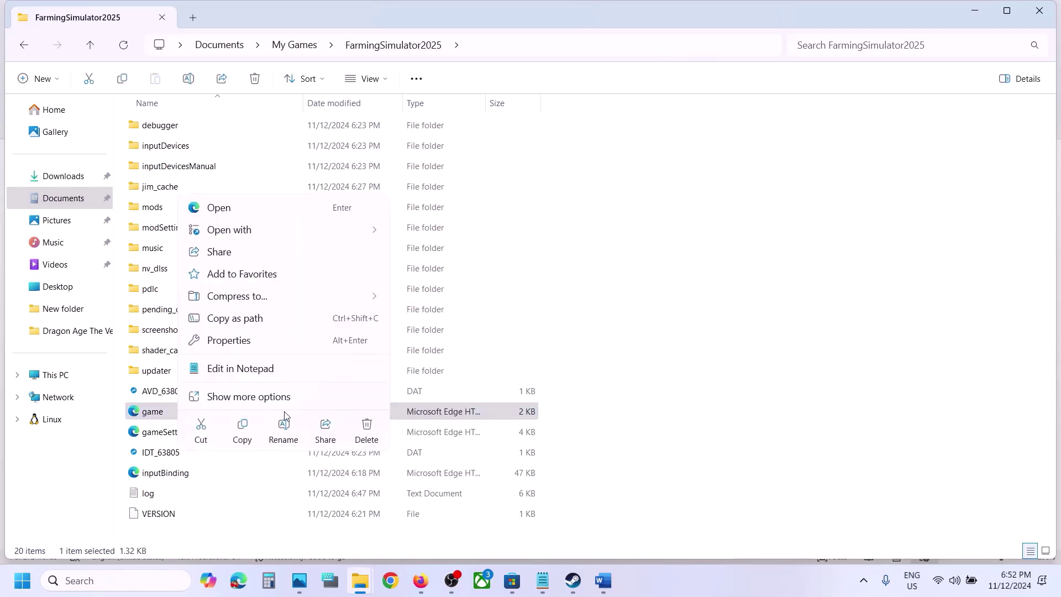
{"action": "left_click", "coordinate": [244, 431]}
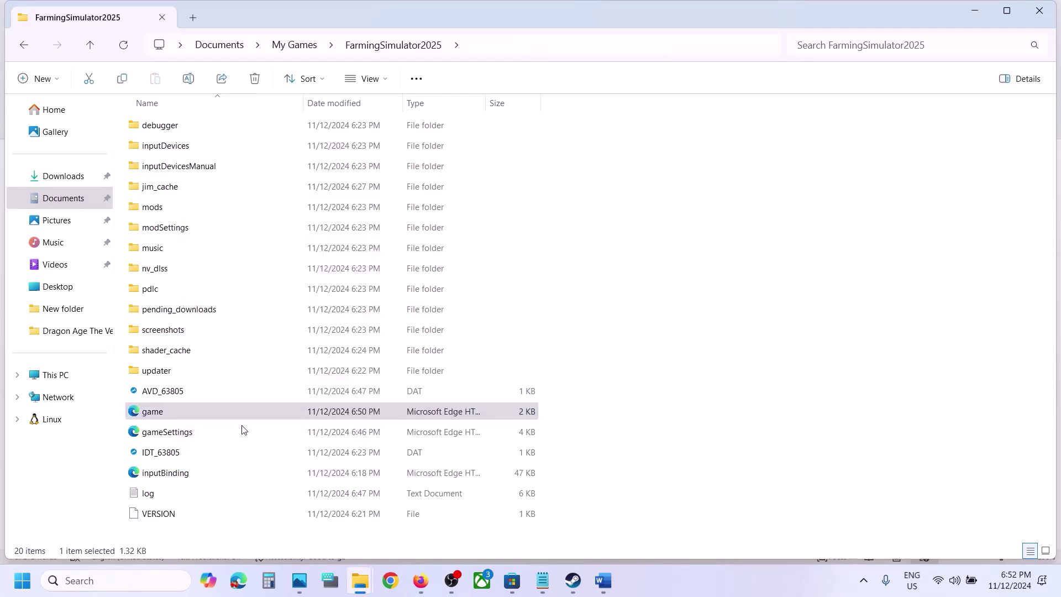
{"action": "key", "text": "super+d"}
{"action": "left_click", "coordinate": [211, 230]}
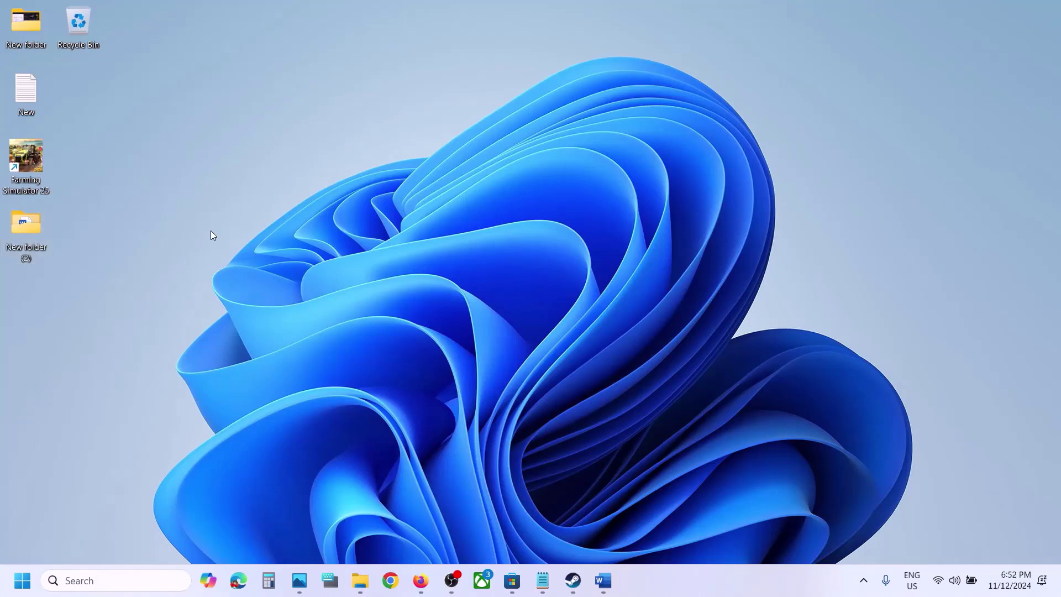
{"action": "key", "text": "ctrl+v"}
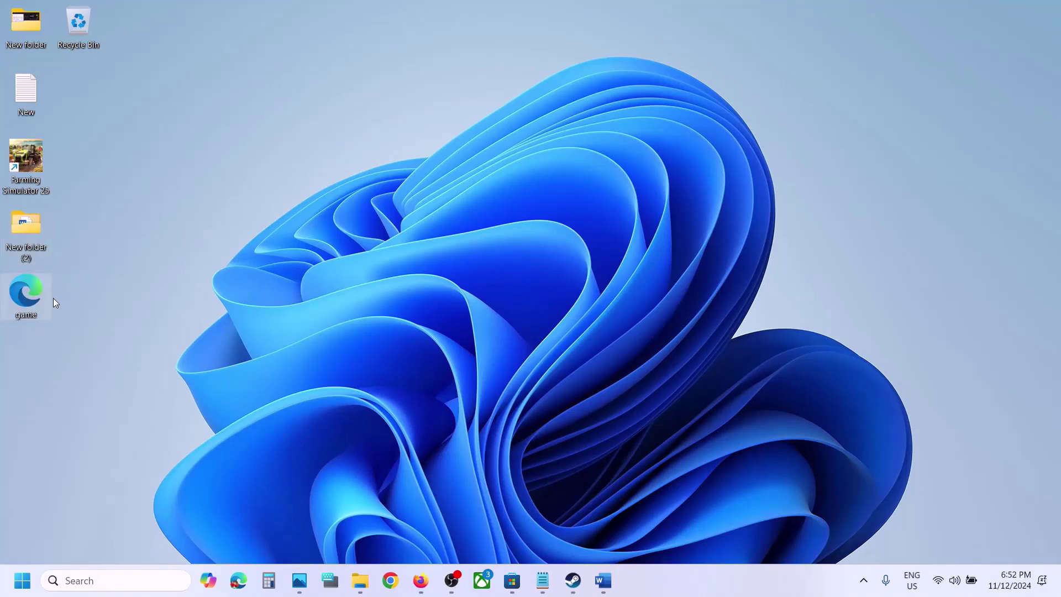
Step: Delete the game file from the FarmingSimulator2025 folder, close Explorer, and return to Steam
{"action": "mouse_move", "coordinate": [359, 580]}
{"action": "left_click", "coordinate": [421, 530]}
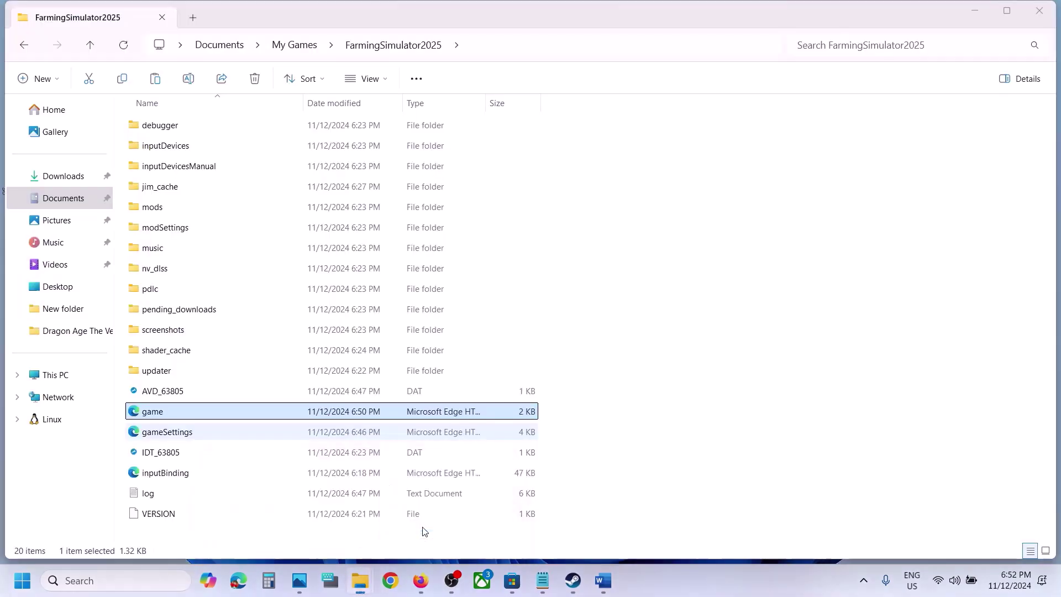
{"action": "right_click", "coordinate": [159, 414]}
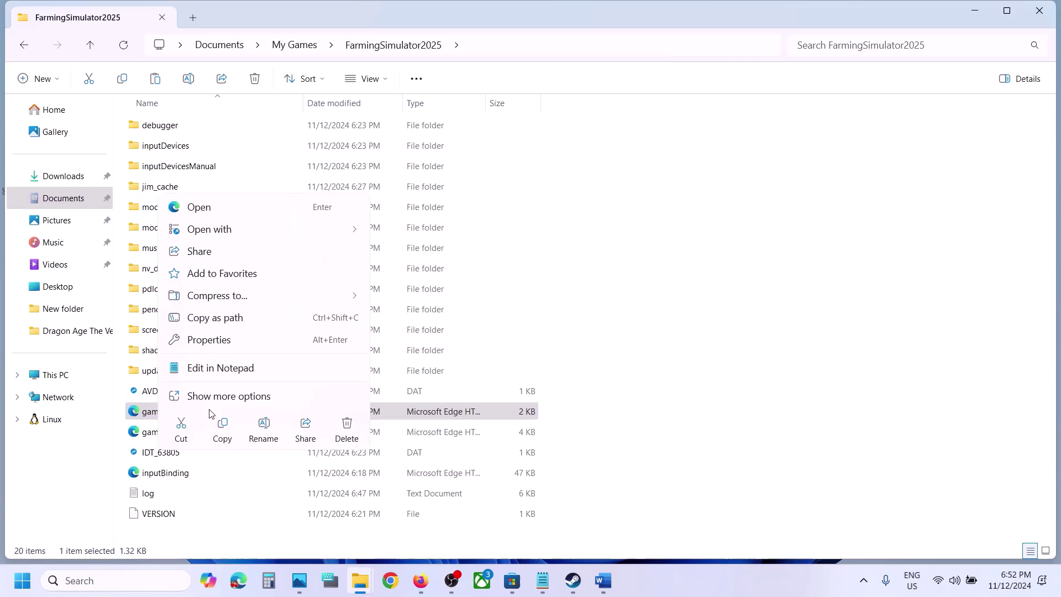
{"action": "left_click", "coordinate": [346, 428]}
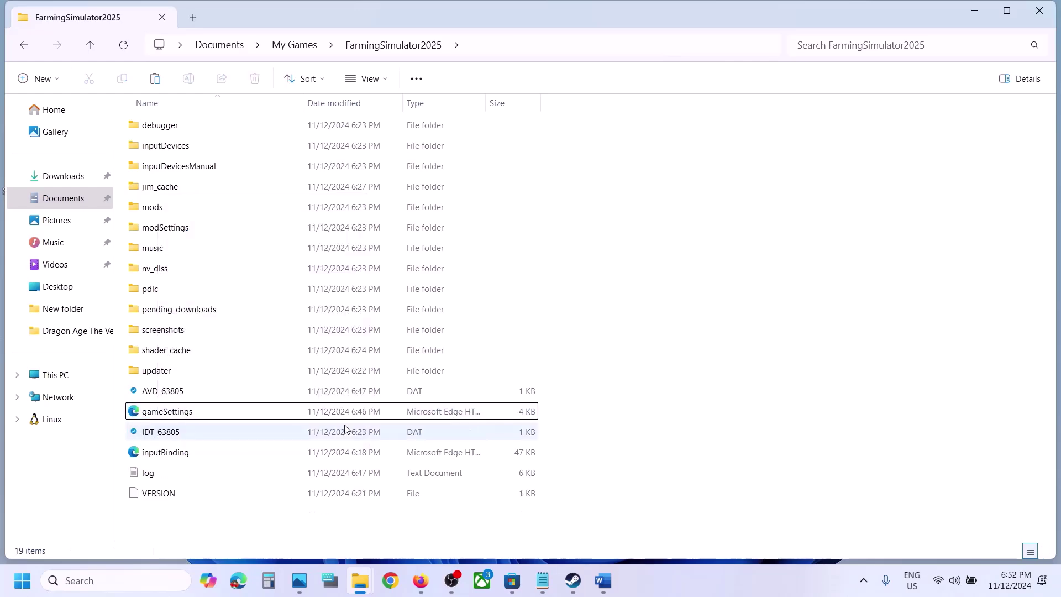
{"action": "left_click", "coordinate": [1053, 7]}
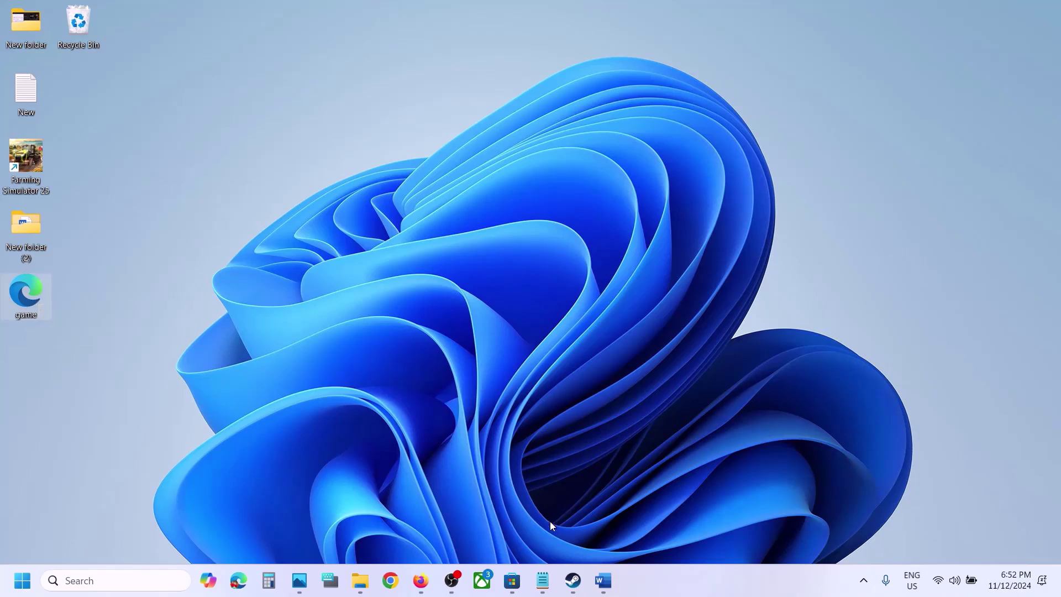
{"action": "left_click", "coordinate": [573, 580]}
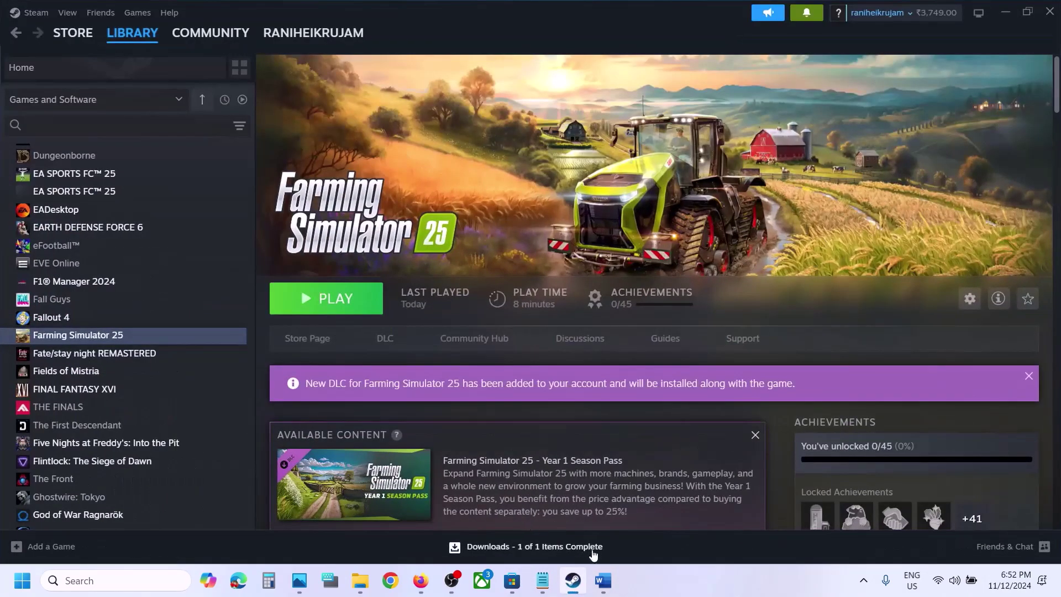
Step: Highlight the Step 5 wording about the Shader_Cache folder in Documents in the crash guide
{"action": "left_click", "coordinate": [603, 581]}
{"action": "scroll", "coordinate": [431, 340], "scroll_direction": "down", "scroll_amount": 5}
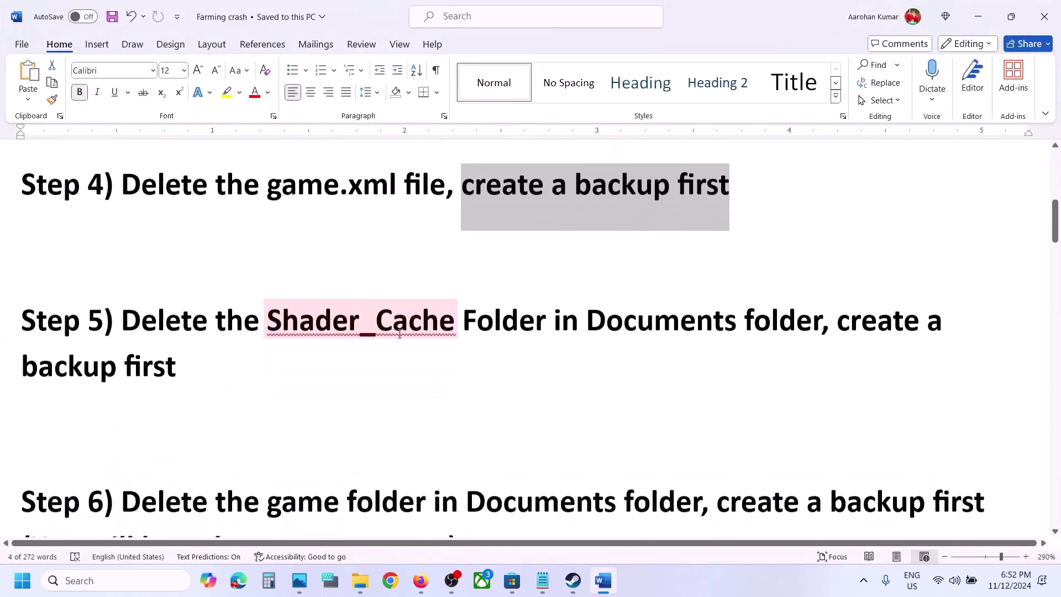
{"action": "scroll", "coordinate": [400, 334], "scroll_direction": "up", "scroll_amount": 1}
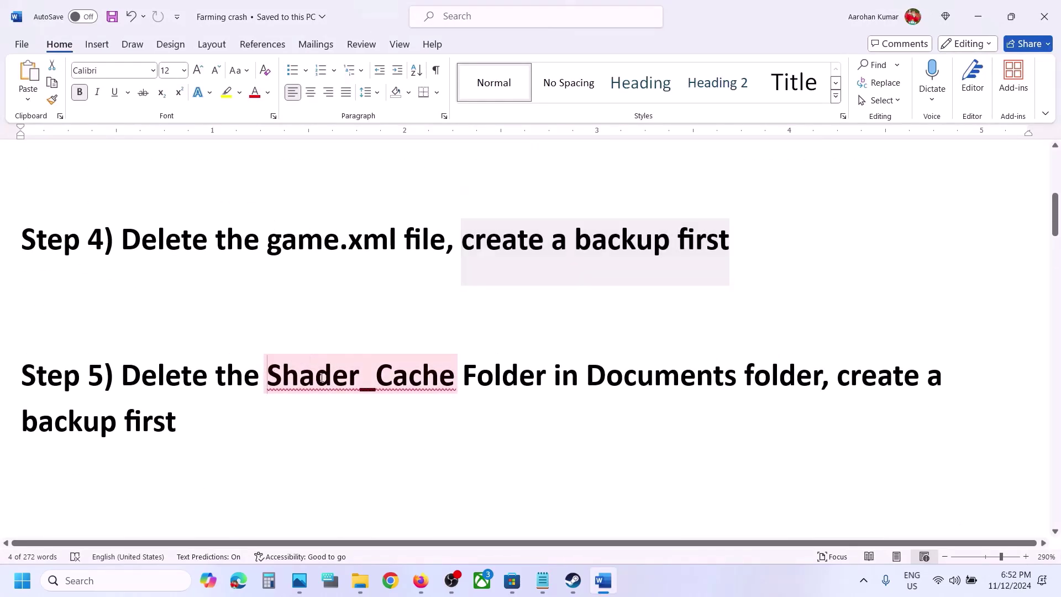
{"action": "left_click_drag", "start_coordinate": [322, 378], "coordinate": [740, 378]}
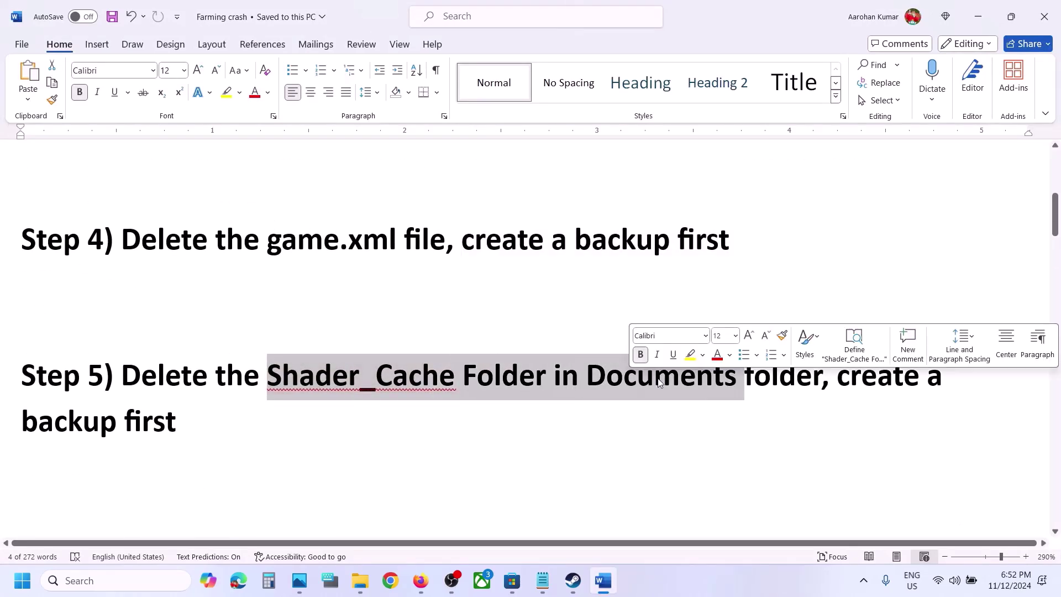
Step: Copy shader_cache from Documents > My Games > FarmingSimulator2025 and paste a backup onto the desktop
{"action": "right_click", "coordinate": [364, 592]}
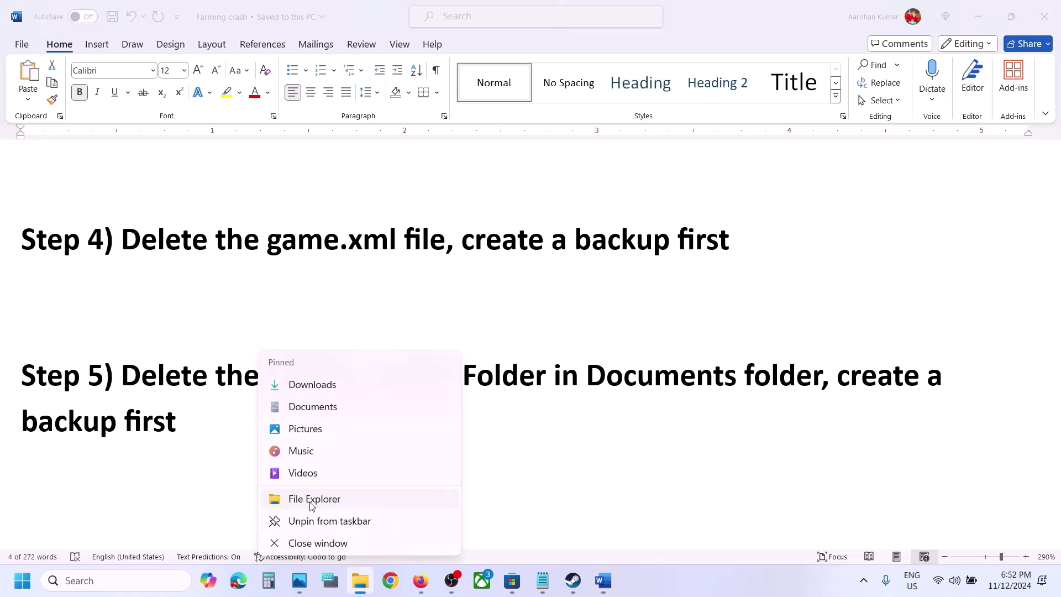
{"action": "left_click", "coordinate": [311, 499]}
{"action": "left_click", "coordinate": [67, 206]}
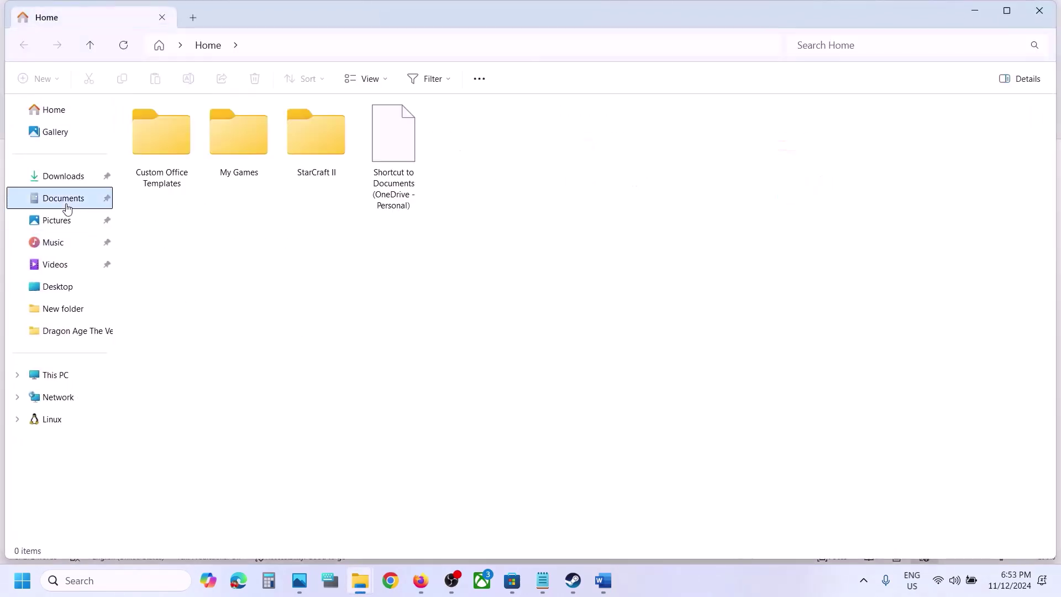
{"action": "double_click", "coordinate": [254, 140]}
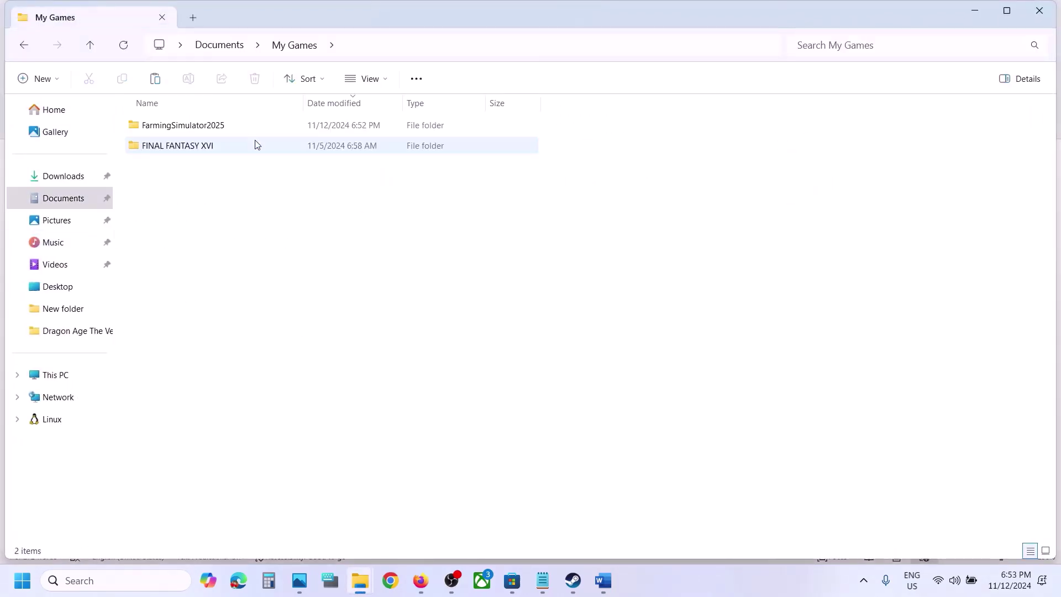
{"action": "double_click", "coordinate": [212, 125]}
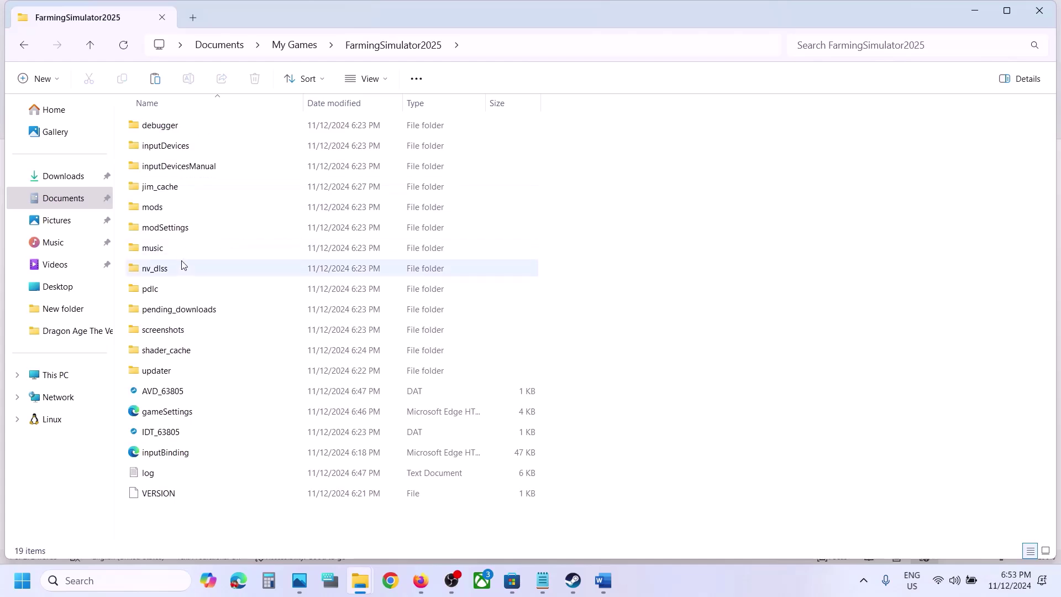
{"action": "left_click", "coordinate": [157, 352]}
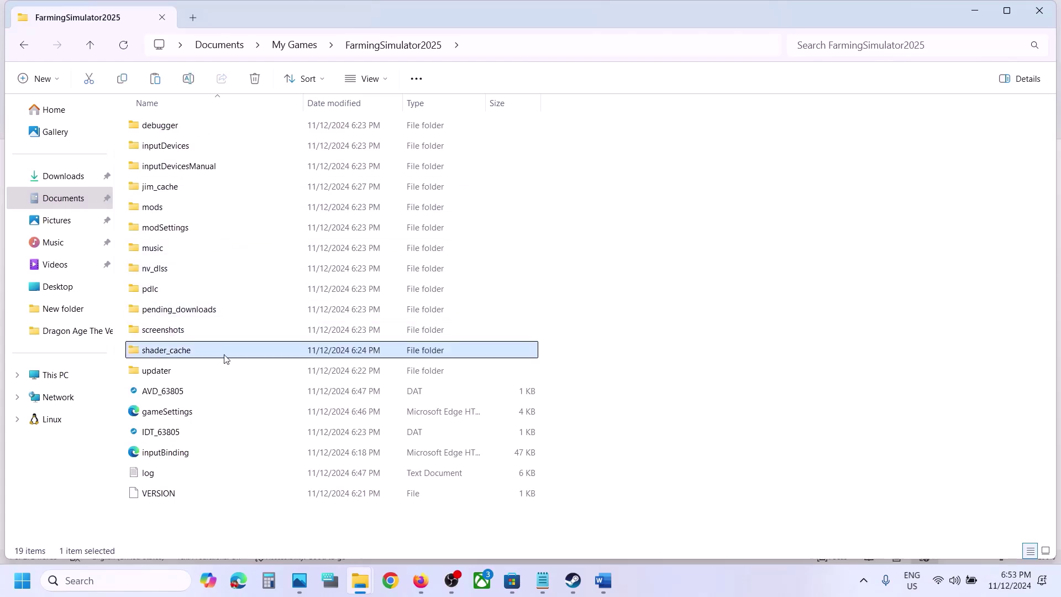
{"action": "right_click", "coordinate": [192, 355]}
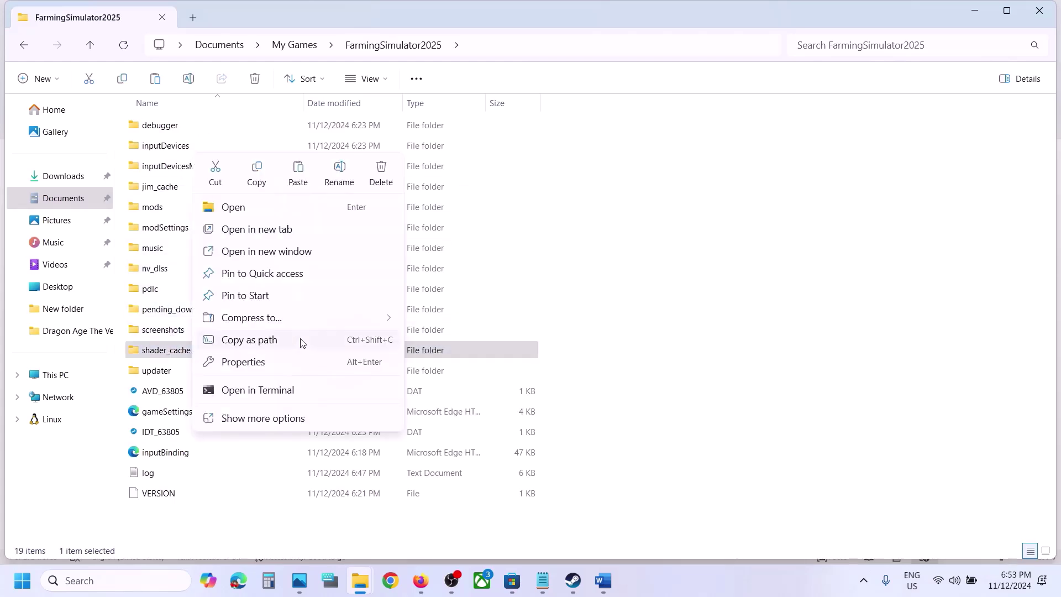
{"action": "left_click", "coordinate": [260, 178]}
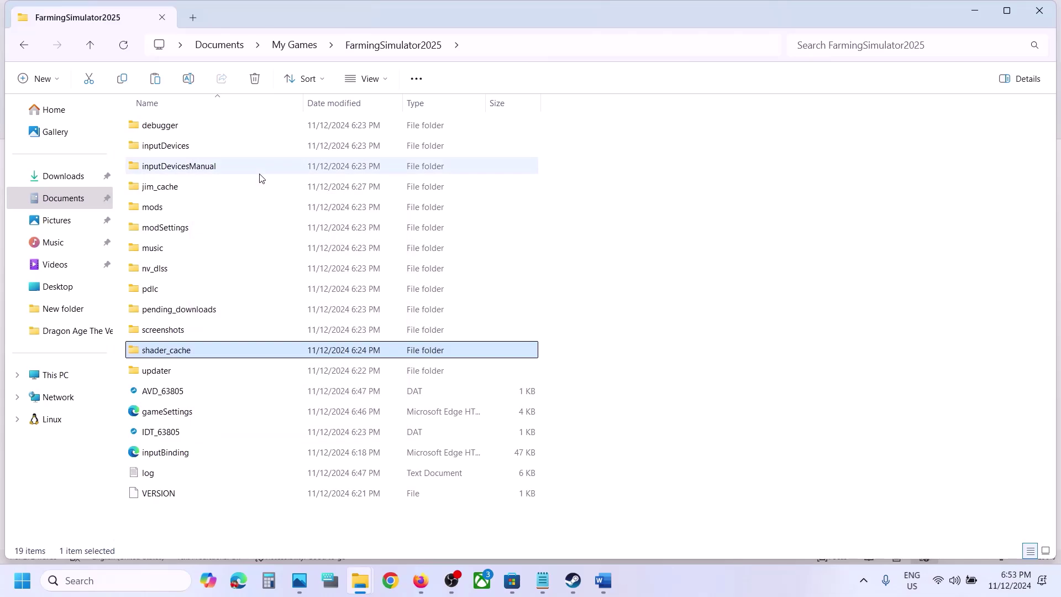
{"action": "key", "text": "super+d"}
{"action": "key", "text": "ctrl+v"}
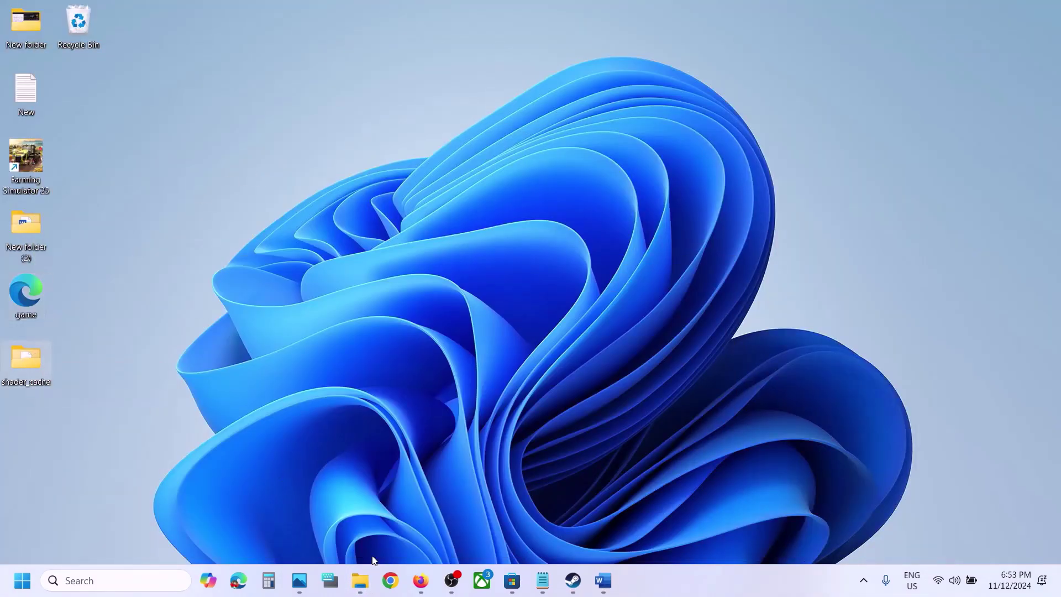
Step: Check the two files inside shader_cache, then delete the folder from FarmingSimulator2025
{"action": "mouse_move", "coordinate": [367, 583]}
{"action": "left_click", "coordinate": [443, 509]}
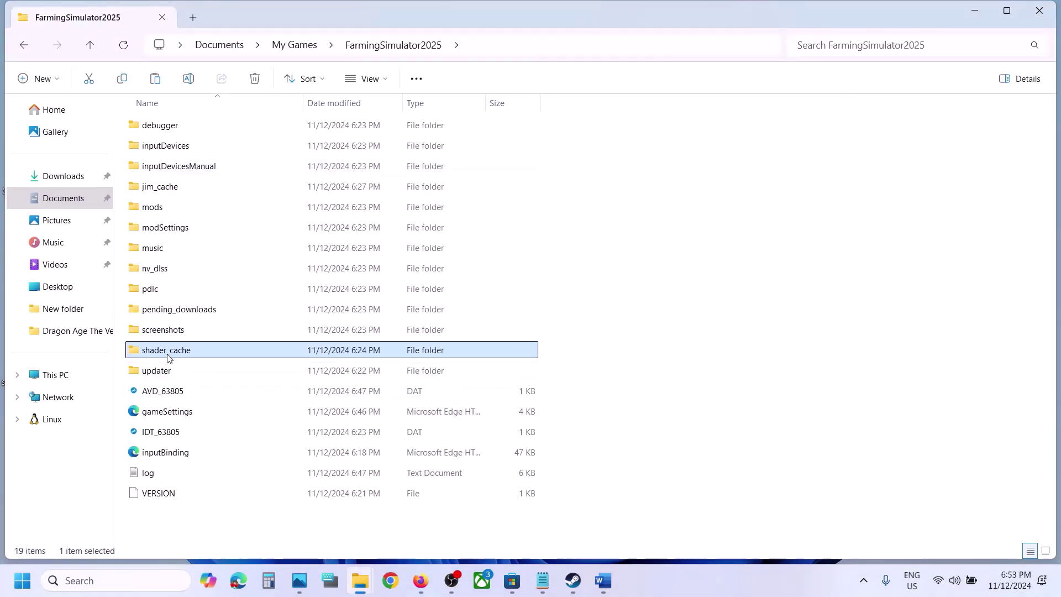
{"action": "right_click", "coordinate": [167, 354]}
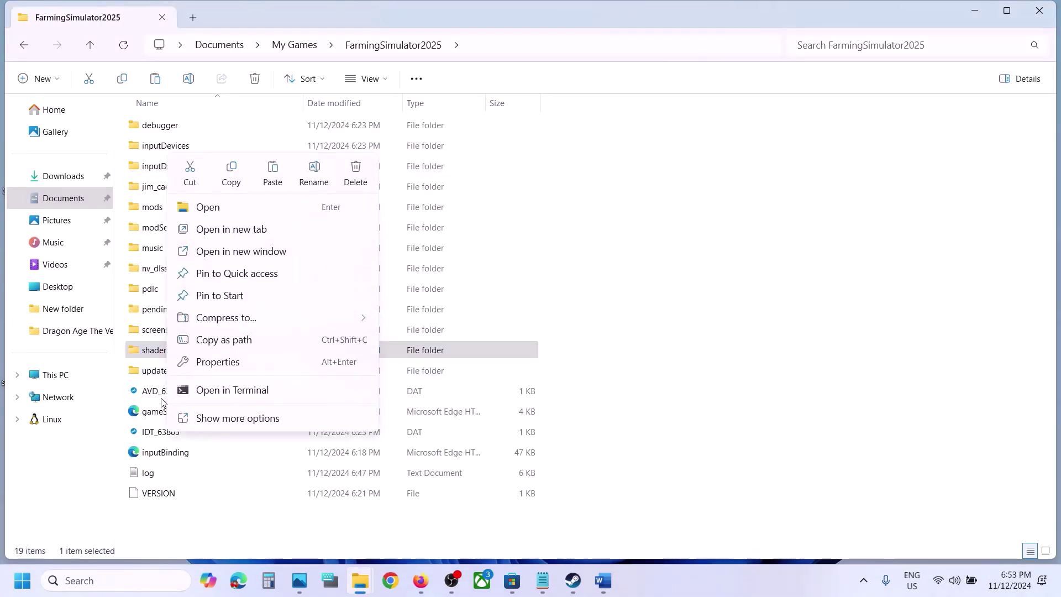
{"action": "double_click", "coordinate": [154, 350]}
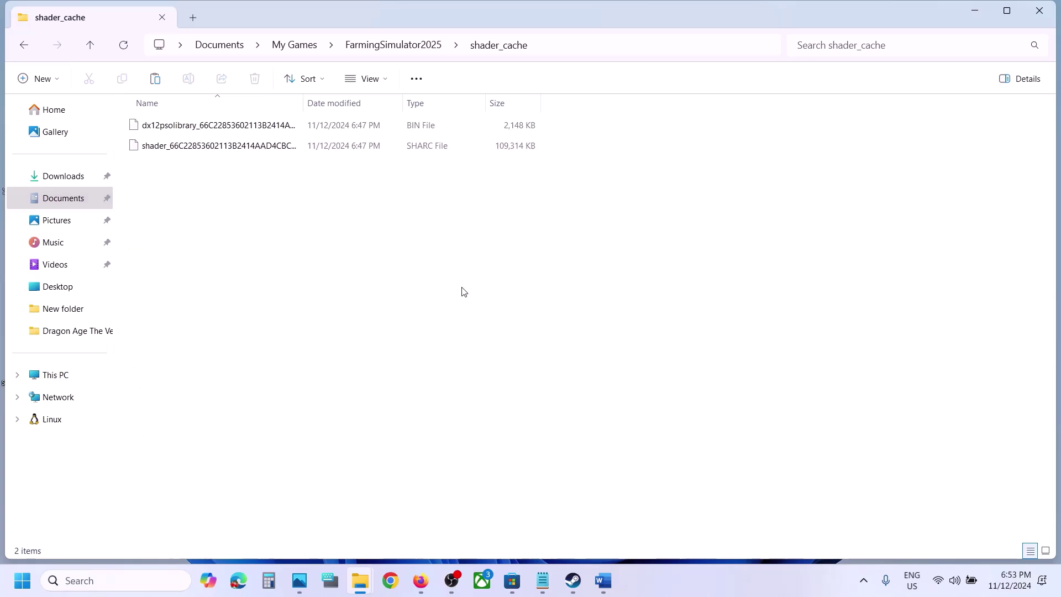
{"action": "left_click_drag", "start_coordinate": [463, 291], "coordinate": [116, 94]}
{"action": "left_click", "coordinate": [92, 46]}
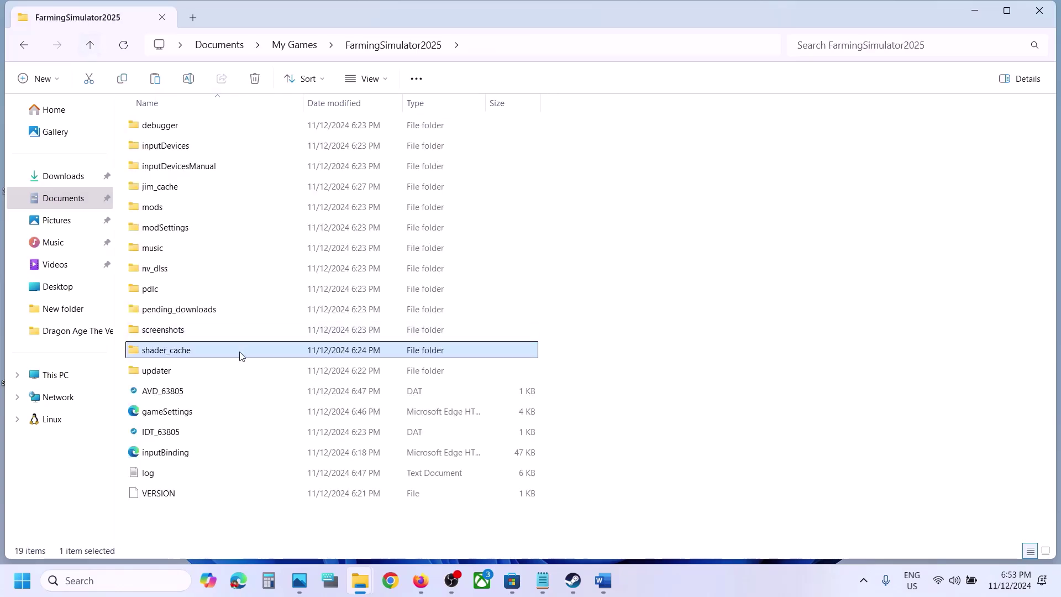
{"action": "right_click", "coordinate": [240, 354]}
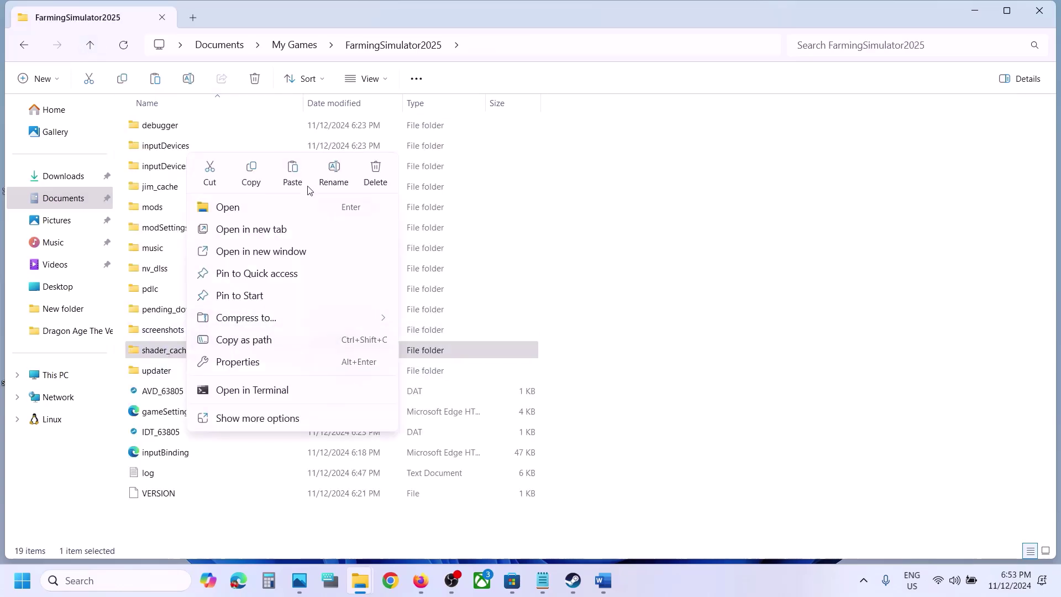
{"action": "left_click", "coordinate": [376, 176]}
{"action": "left_click", "coordinate": [603, 580]}
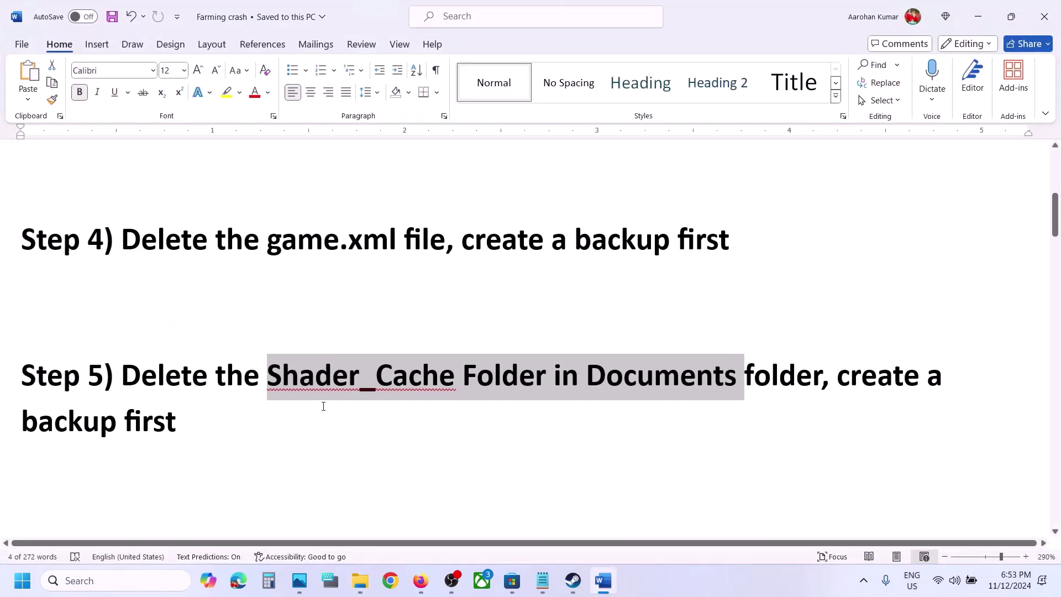
Step: Copy the desktop shader_cache backup and return to the FarmingSimulator2025 folder window
{"action": "key", "text": "super+d"}
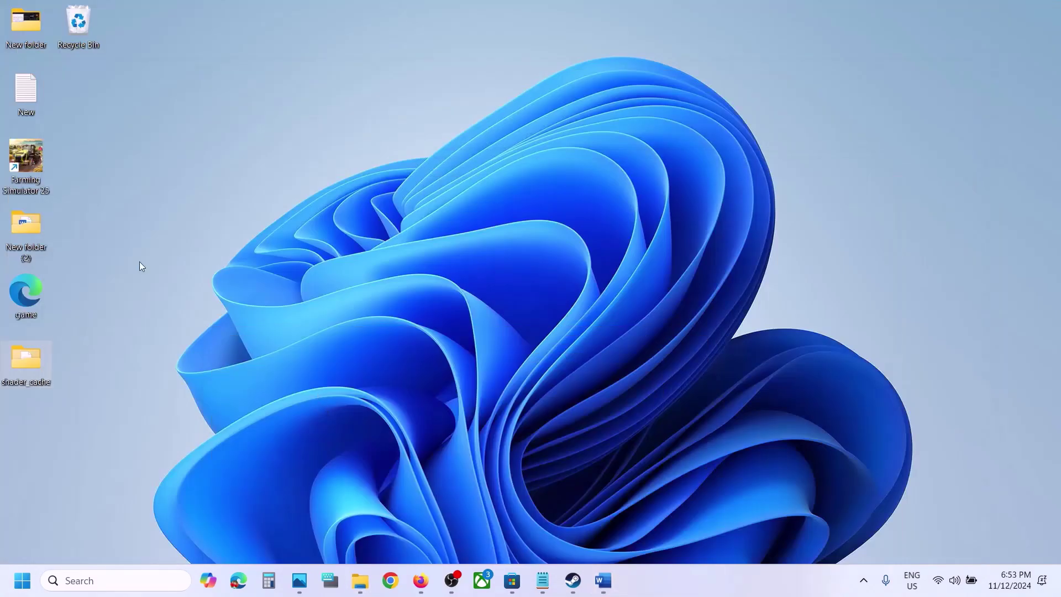
{"action": "right_click", "coordinate": [31, 360]}
{"action": "left_click", "coordinate": [96, 379]}
{"action": "mouse_move", "coordinate": [360, 581]}
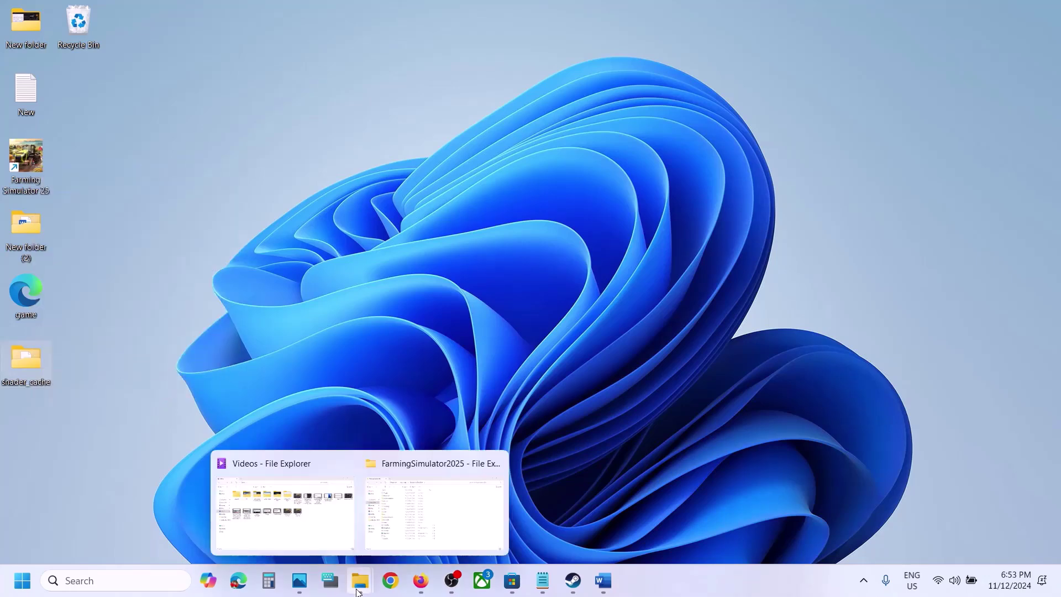
{"action": "left_click", "coordinate": [429, 529]}
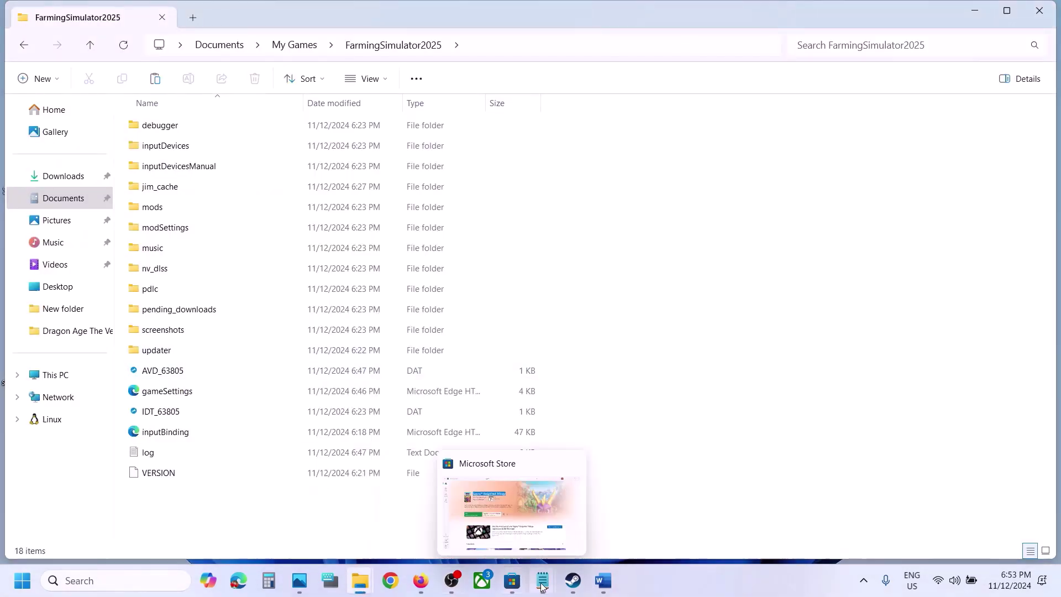
Step: Highlight Step 6's instruction to delete the game folder and its backup and lost-progress warnings
{"action": "left_click", "coordinate": [601, 590]}
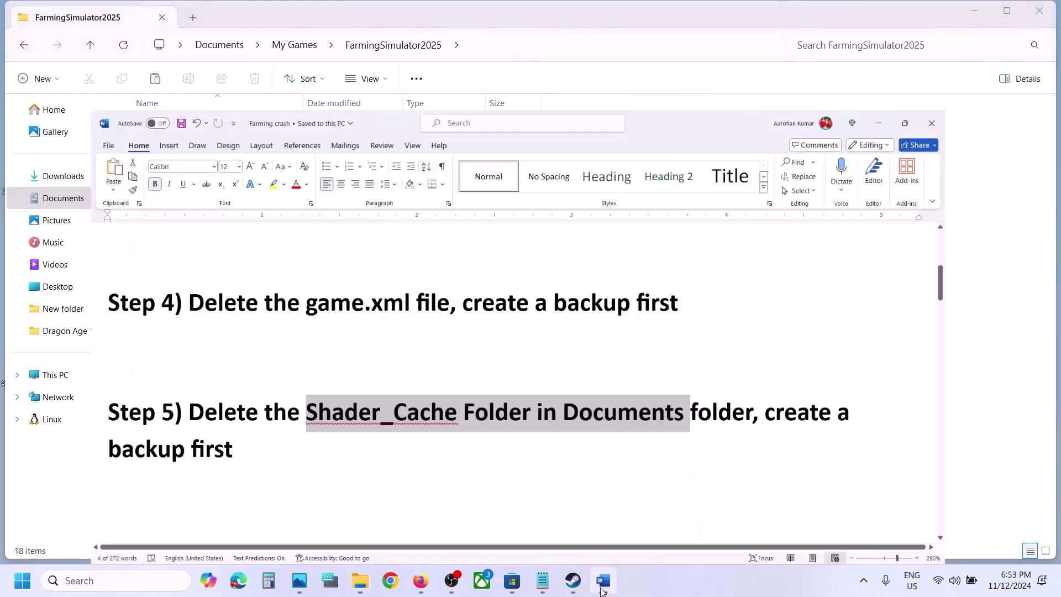
{"action": "scroll", "coordinate": [288, 370], "scroll_direction": "down", "scroll_amount": 4}
{"action": "scroll", "coordinate": [288, 369], "scroll_direction": "up", "scroll_amount": 2}
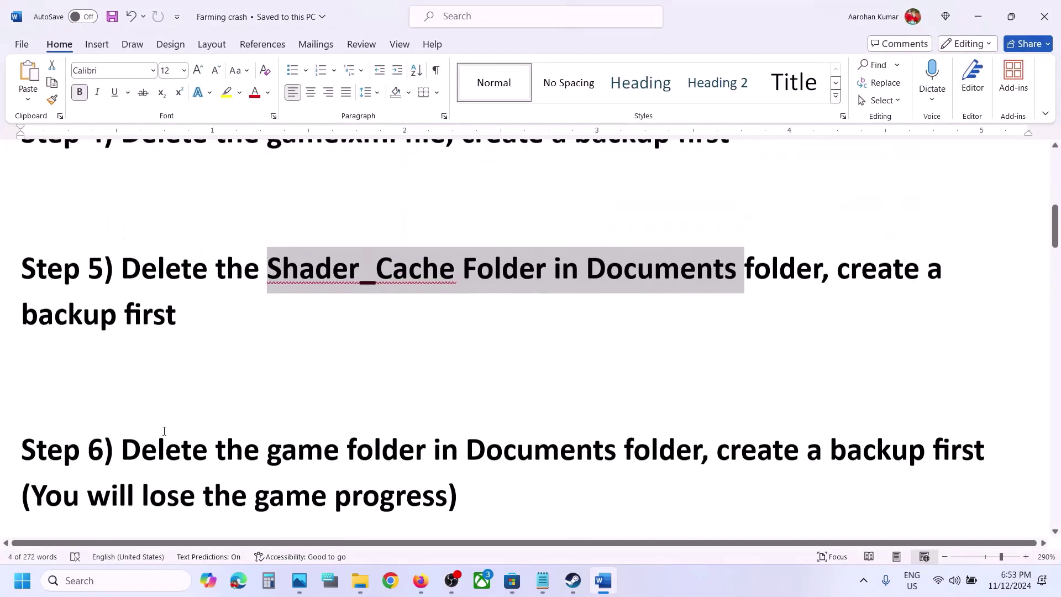
{"action": "left_click_drag", "start_coordinate": [134, 416], "coordinate": [684, 436]}
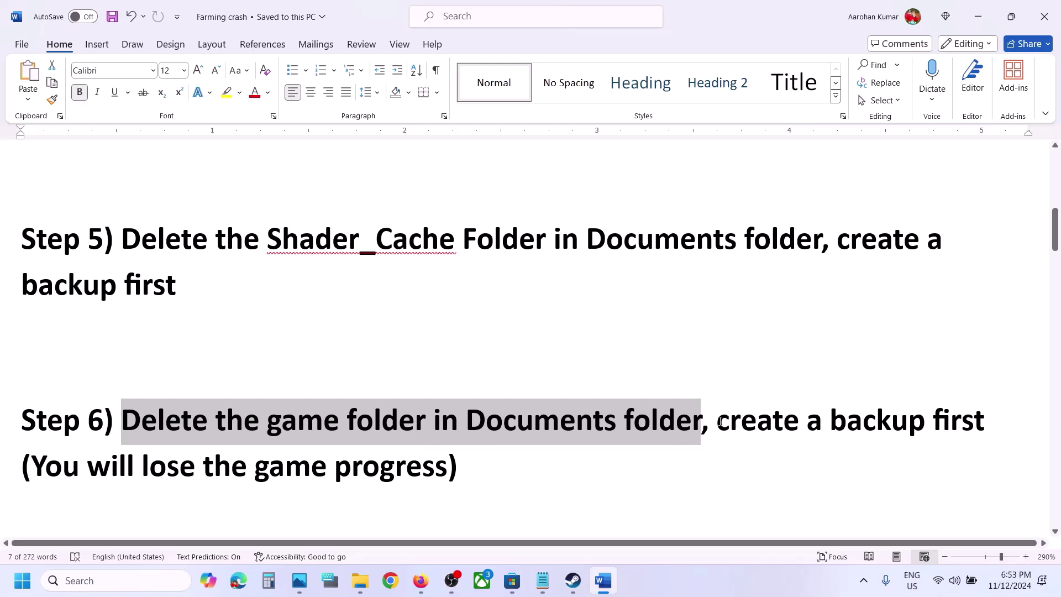
{"action": "left_click_drag", "start_coordinate": [720, 421], "coordinate": [205, 491]}
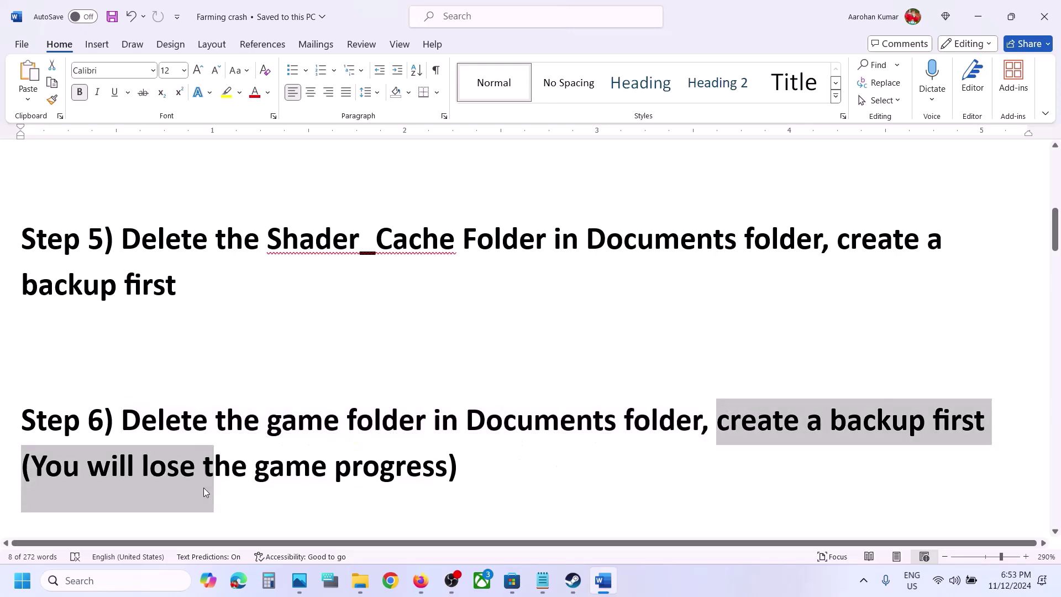
{"action": "left_click", "coordinate": [205, 491]}
{"action": "left_click_drag", "start_coordinate": [42, 464], "coordinate": [491, 476]}
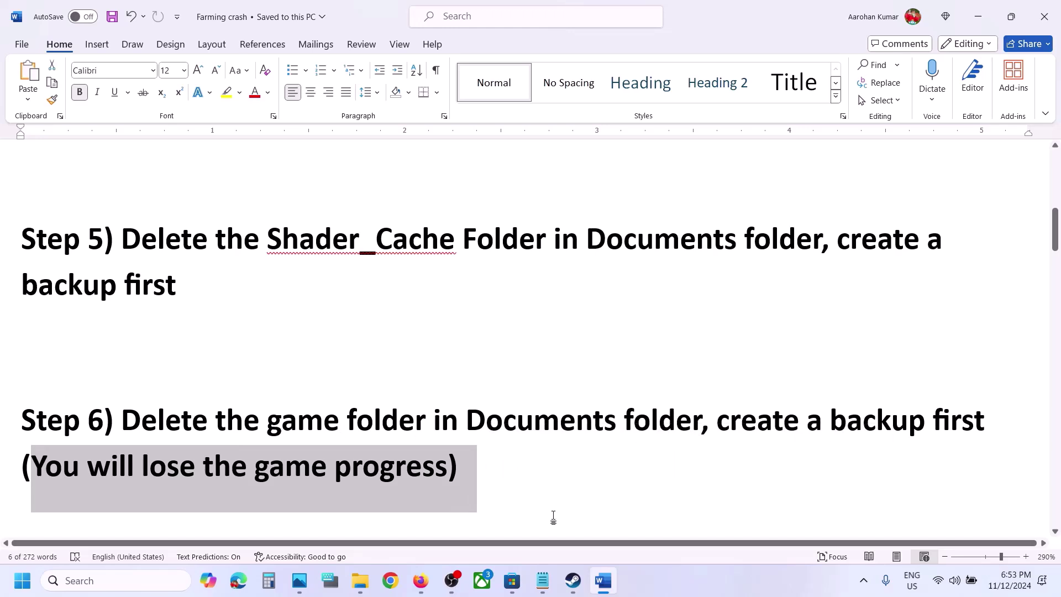
Step: Copy the FarmingSimulator2025 folder from Documents > My Games and paste a backup onto the desktop
{"action": "mouse_move", "coordinate": [360, 580]}
{"action": "left_click", "coordinate": [442, 530]}
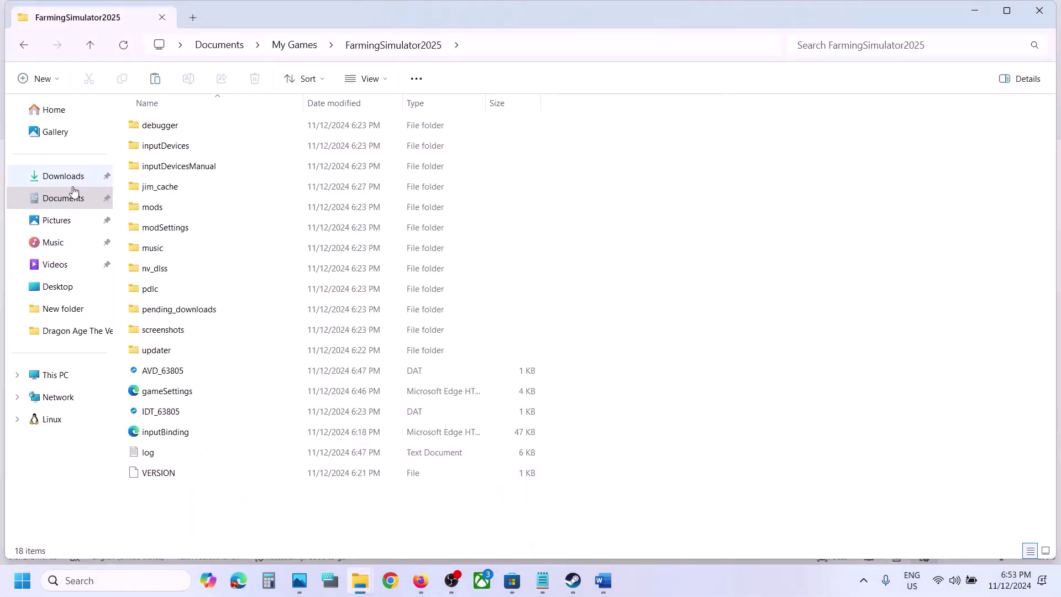
{"action": "left_click", "coordinate": [73, 191]}
{"action": "double_click", "coordinate": [224, 130]}
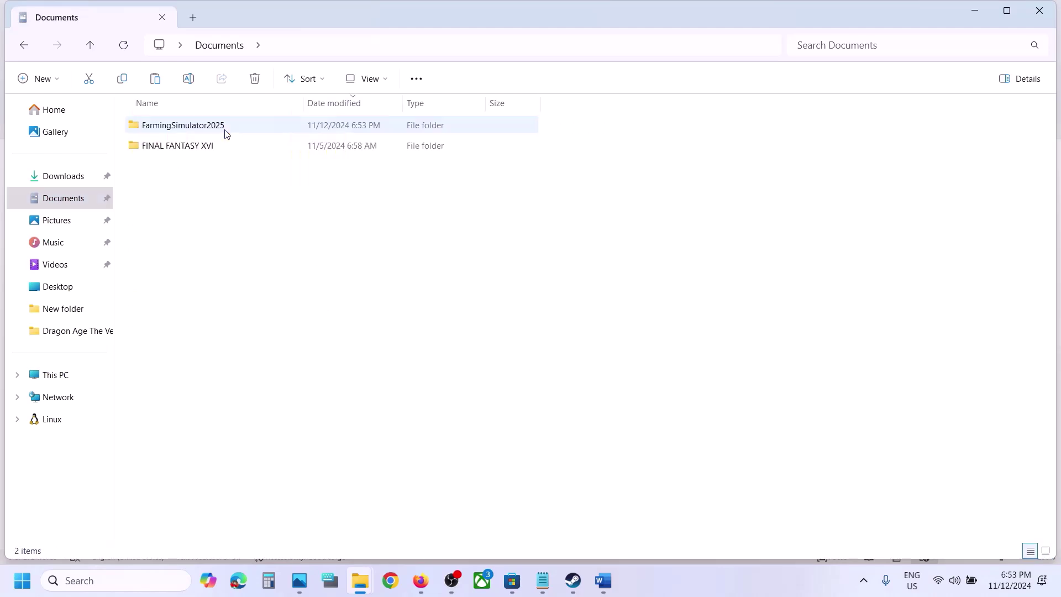
{"action": "left_click", "coordinate": [194, 127]}
{"action": "right_click", "coordinate": [193, 126]}
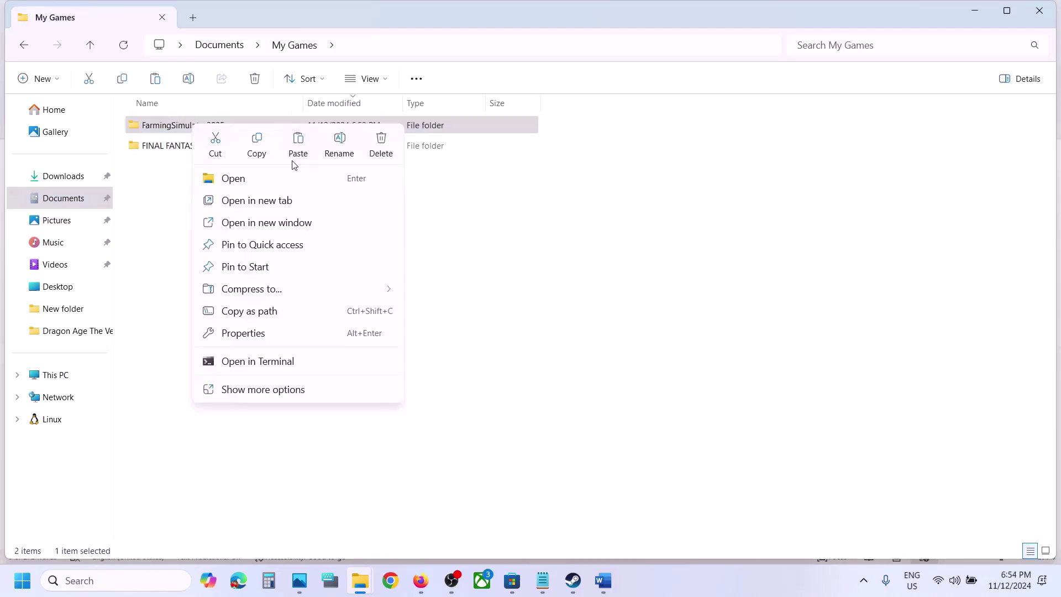
{"action": "left_click", "coordinate": [257, 148]}
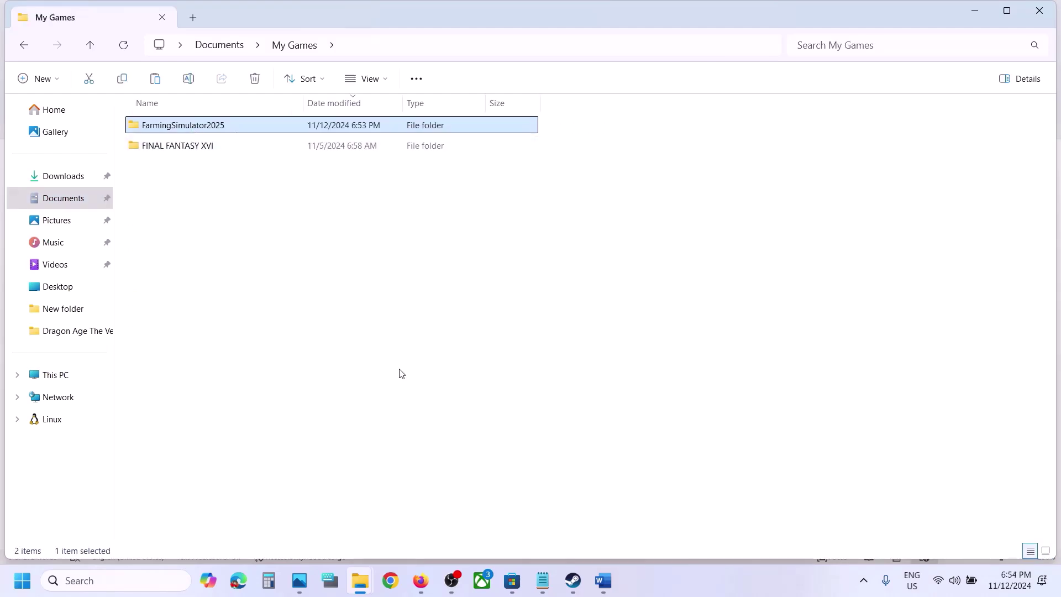
{"action": "key", "text": "super+d"}
{"action": "key", "text": "ctrl+v"}
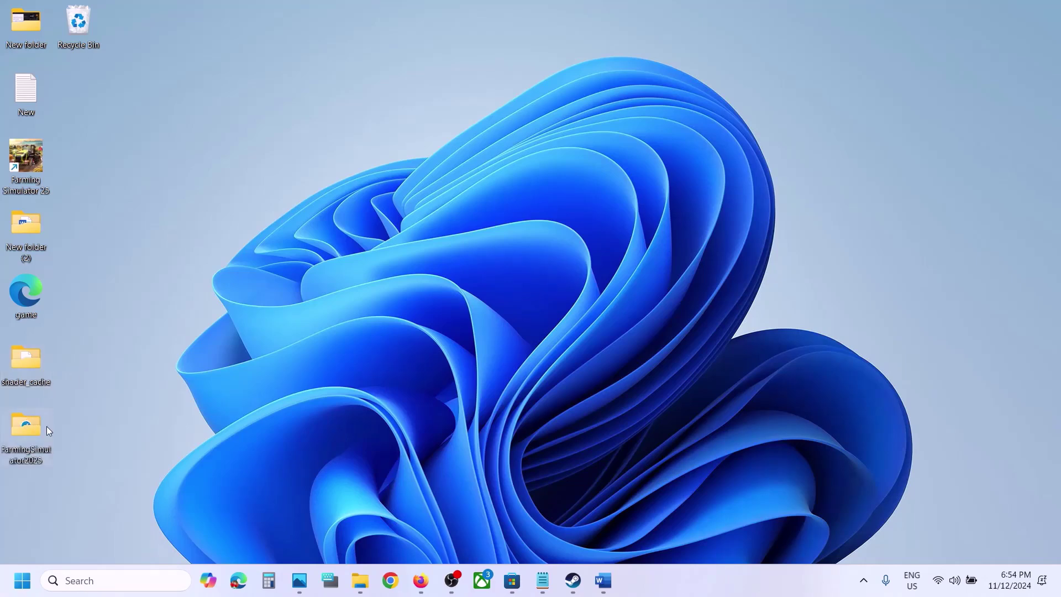
Step: Delete FarmingSimulator2025 from My Games, leaving only FINAL FANTASY XVI, and bring up Steam
{"action": "mouse_move", "coordinate": [361, 580]}
{"action": "left_click", "coordinate": [421, 497]}
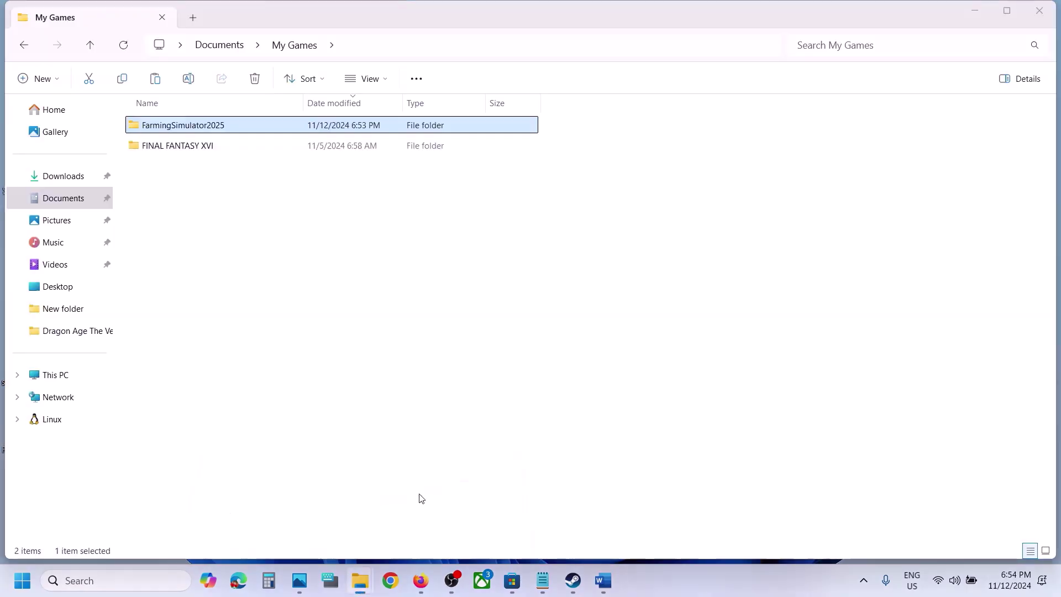
{"action": "right_click", "coordinate": [221, 126]}
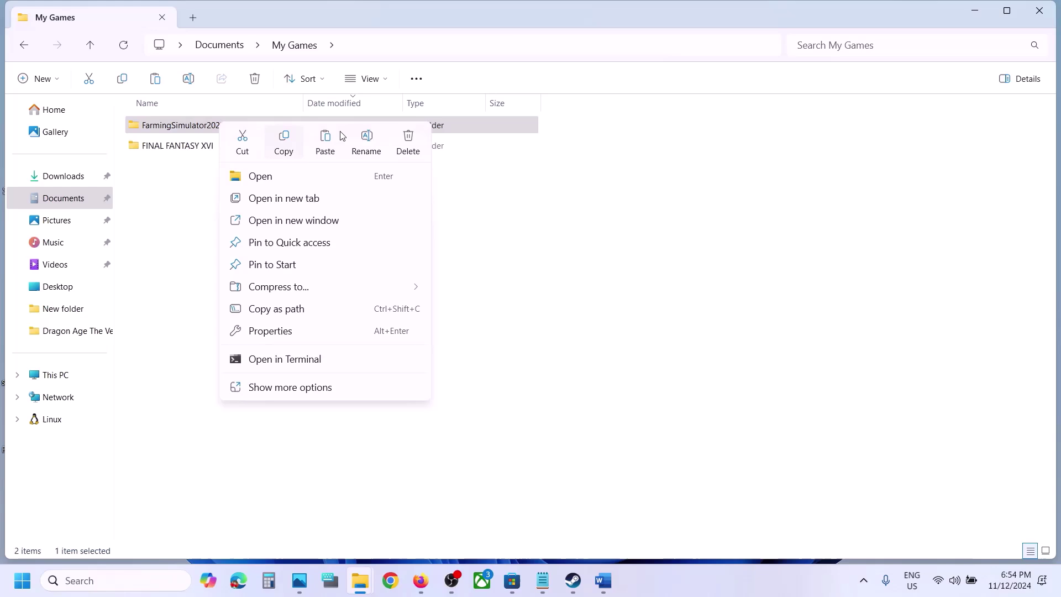
{"action": "left_click", "coordinate": [408, 143]}
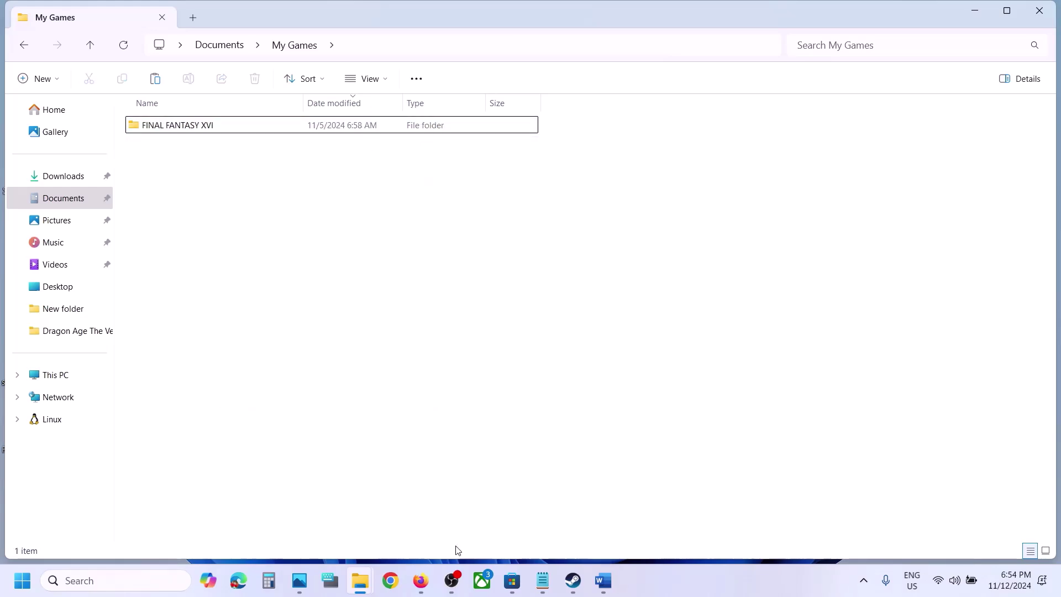
{"action": "left_click", "coordinate": [569, 584]}
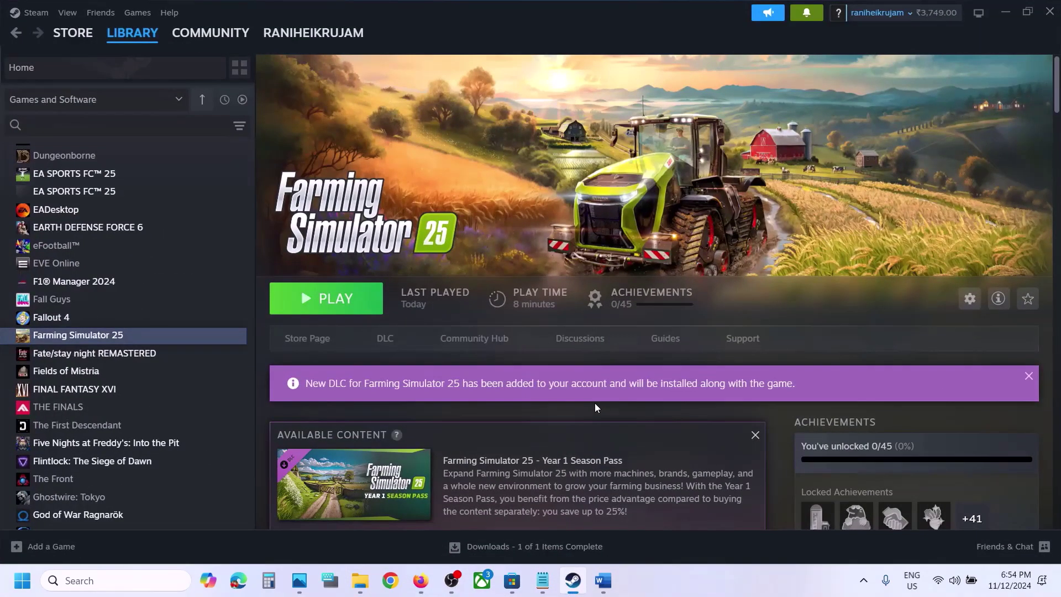
Step: Highlight the Step 7 launch options instruction in the Word troubleshooting notes
{"action": "left_click", "coordinate": [605, 581]}
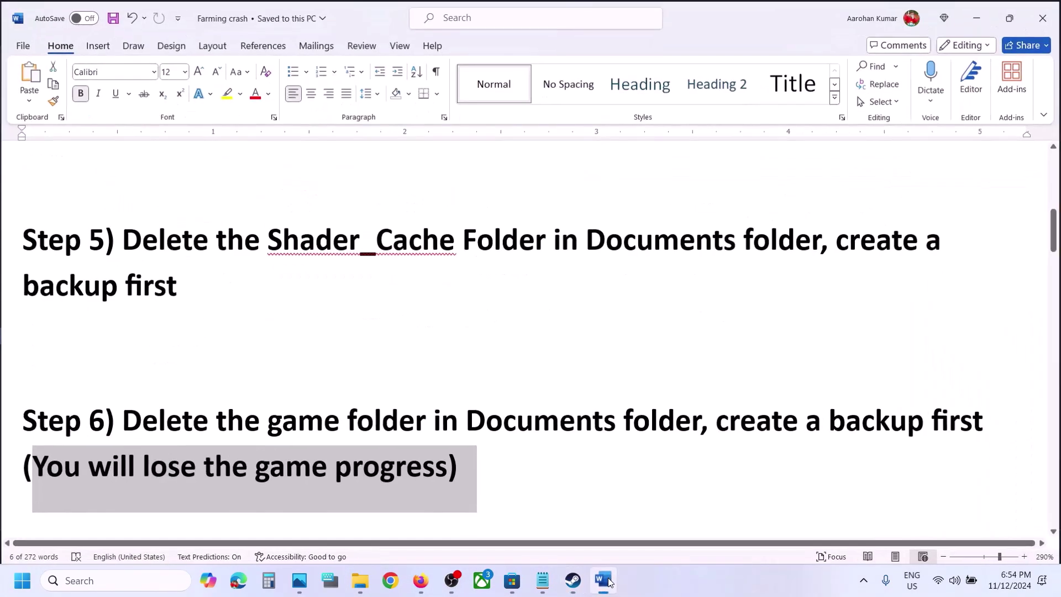
{"action": "scroll", "coordinate": [374, 343], "scroll_direction": "down", "scroll_amount": 4}
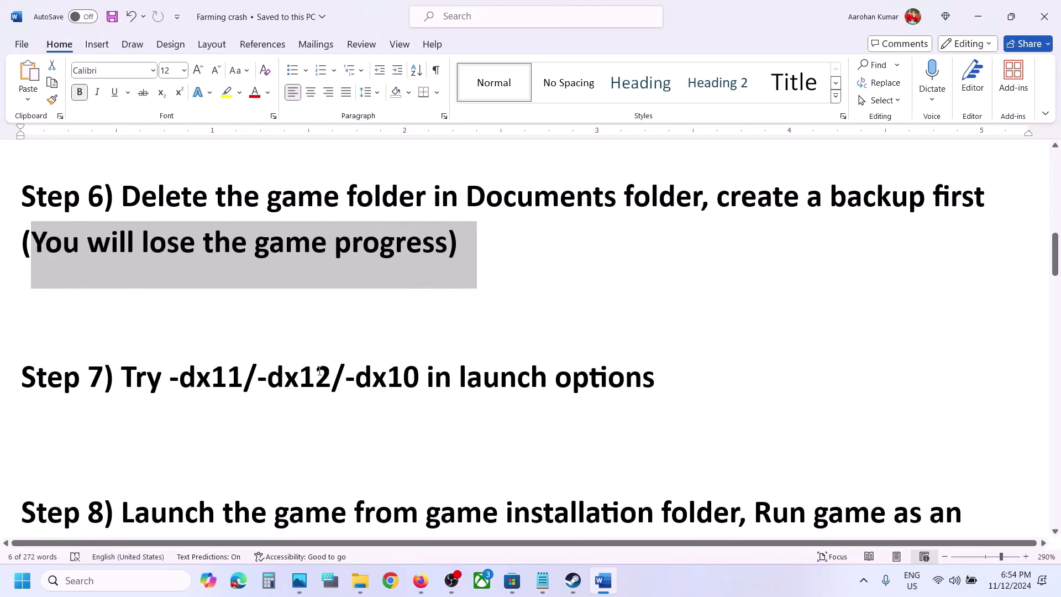
{"action": "scroll", "coordinate": [319, 370], "scroll_direction": "up", "scroll_amount": 1}
{"action": "left_click_drag", "start_coordinate": [210, 408], "coordinate": [655, 409]}
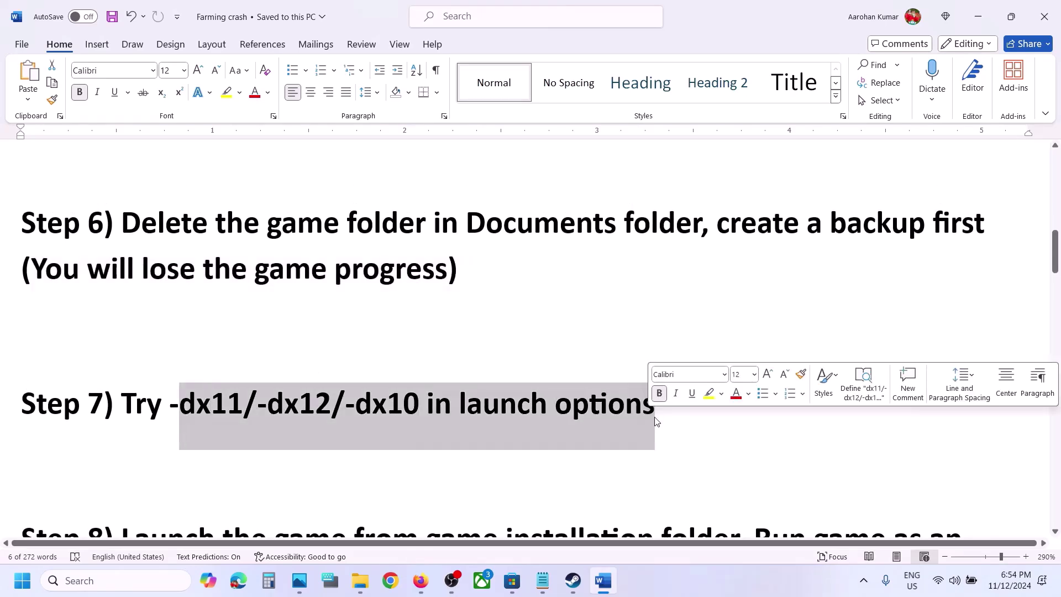
Step: Replace Farming Simulator 25's -dx11 launch option with -dx12 in its Steam properties
{"action": "left_click", "coordinate": [573, 580]}
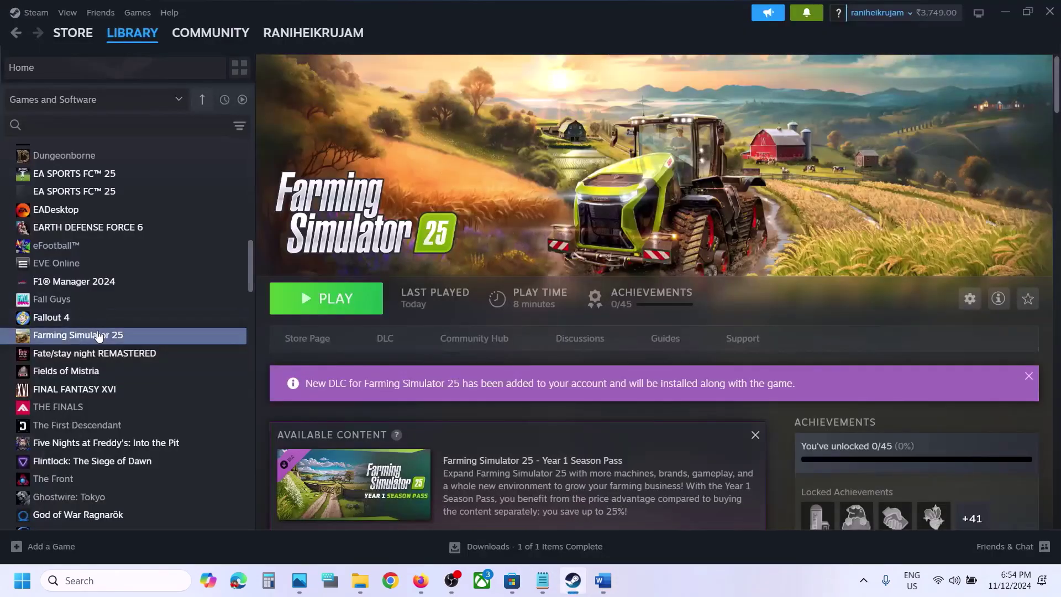
{"action": "right_click", "coordinate": [100, 335]}
{"action": "left_click", "coordinate": [147, 438]}
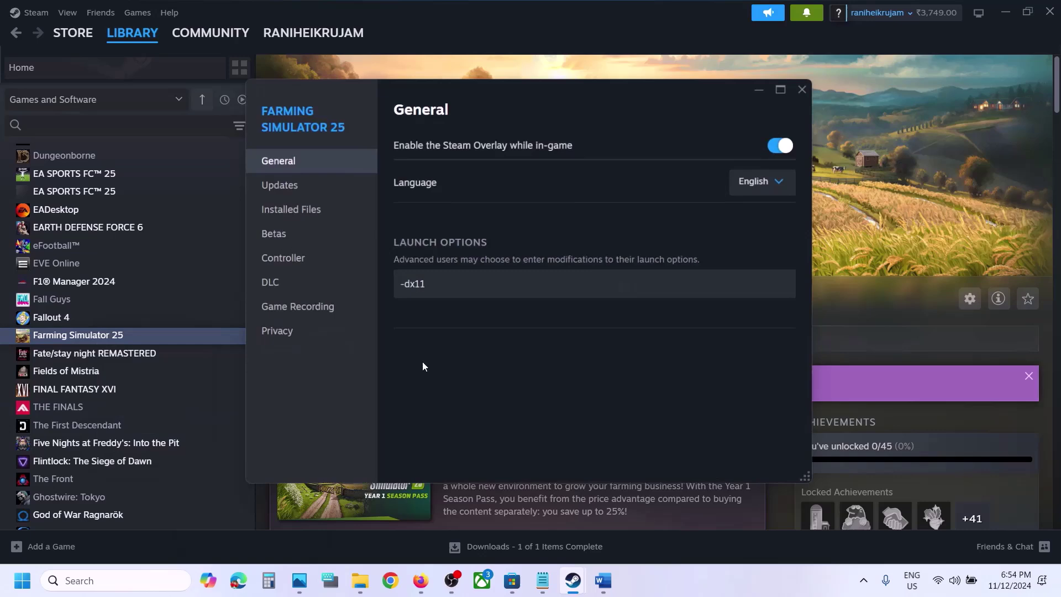
{"action": "triple_click", "coordinate": [445, 288]}
{"action": "type", "text": "-d"}
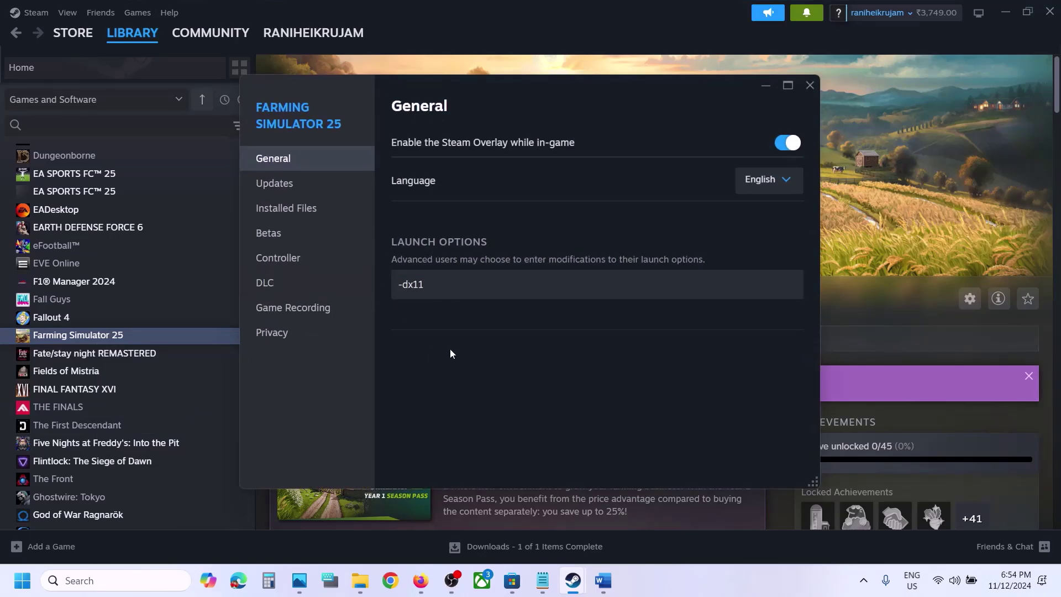
{"action": "left_click", "coordinate": [810, 84]}
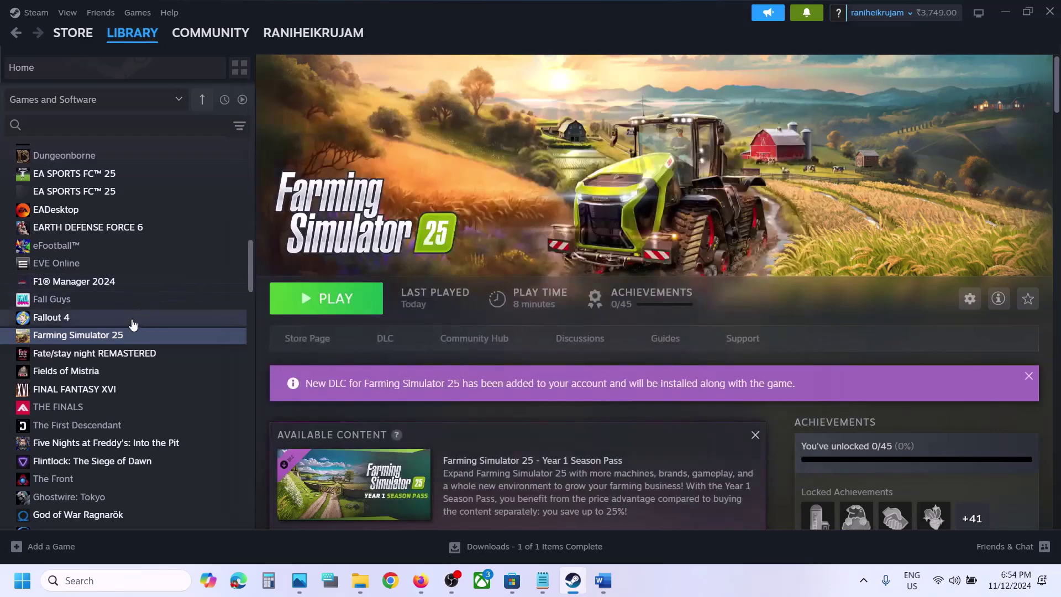
Step: Reopen the game's properties and change the launch option to -dx10
{"action": "right_click", "coordinate": [148, 344]}
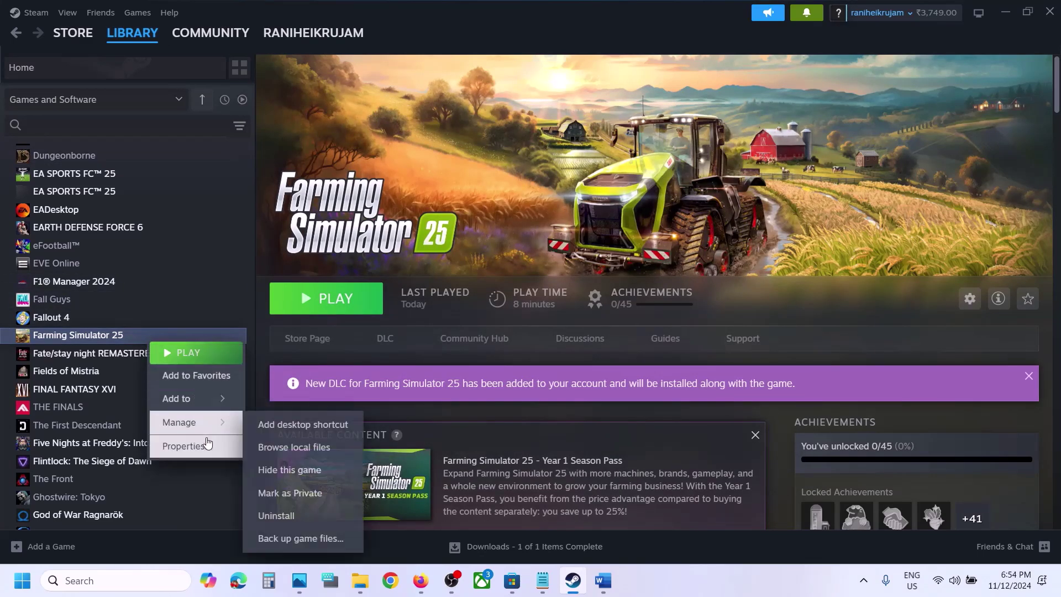
{"action": "left_click", "coordinate": [185, 443]}
{"action": "key", "text": "ctrl+a"}
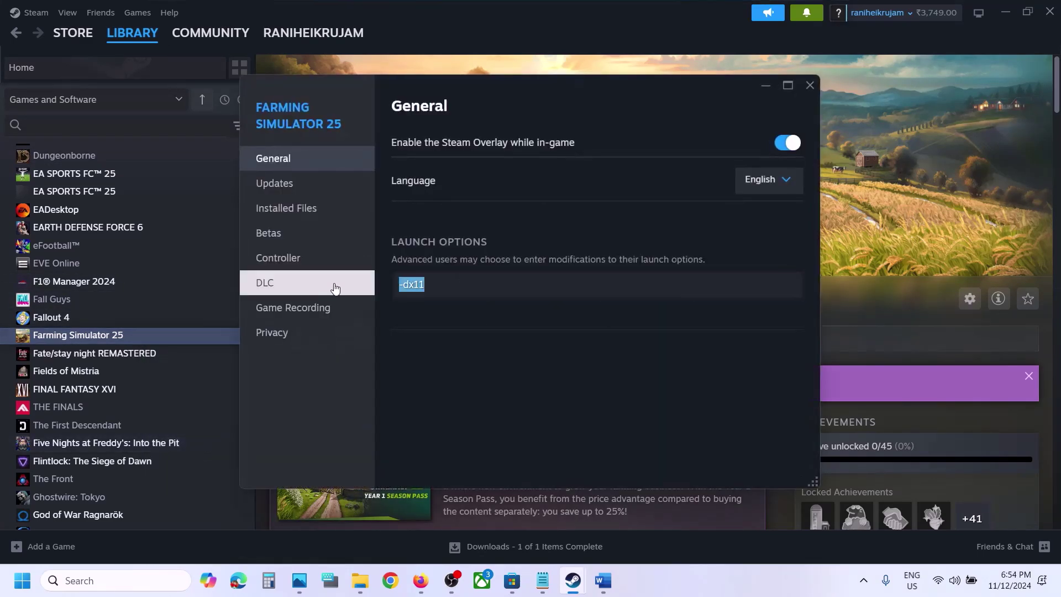
{"action": "type", "text": "-"}
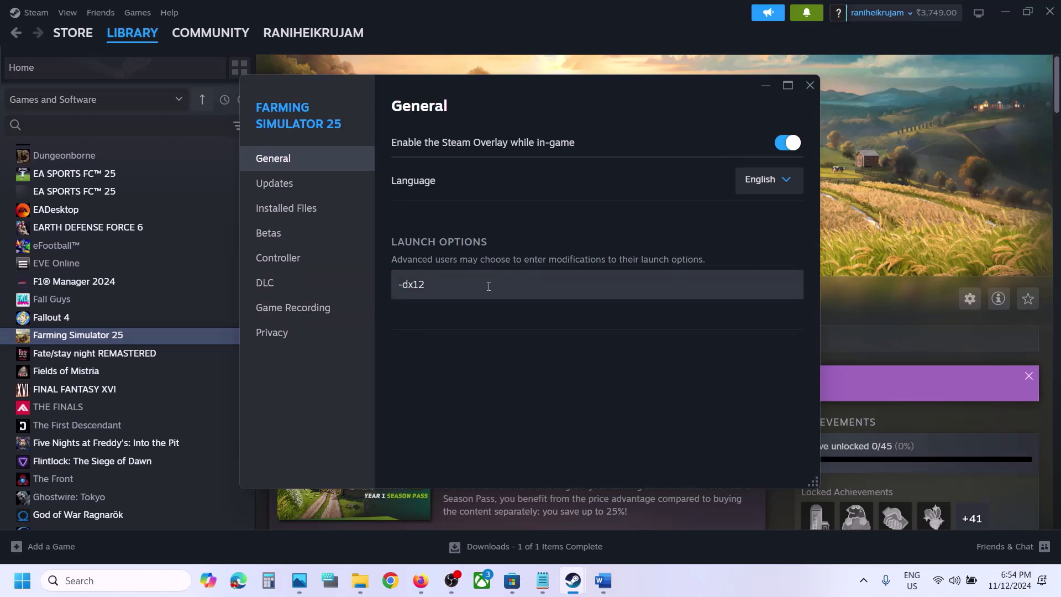
{"action": "key", "text": "ctrl+a"}
{"action": "type", "text": "-"}
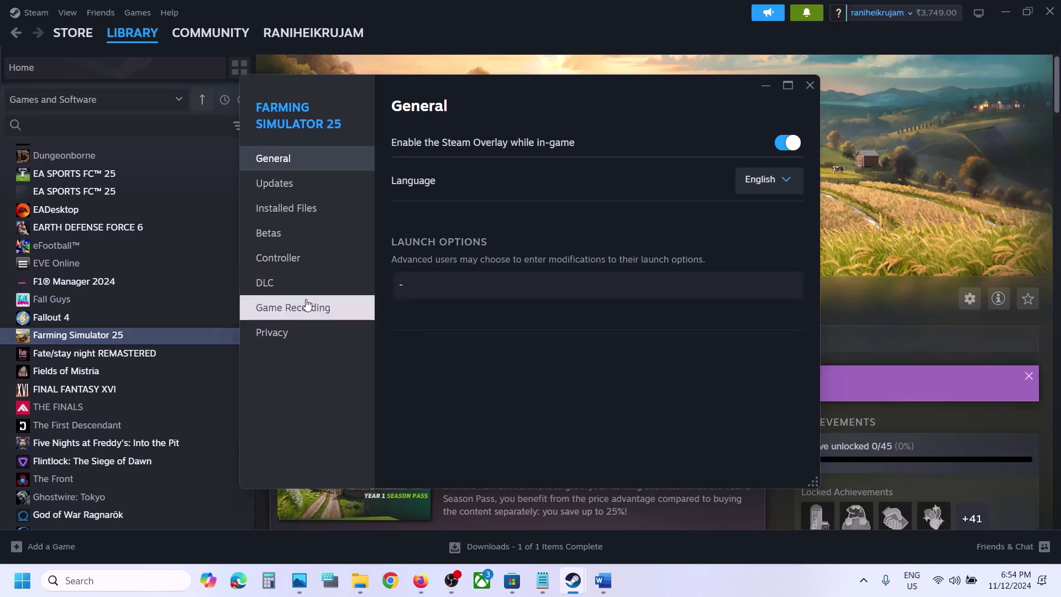
{"action": "left_click", "coordinate": [491, 354]}
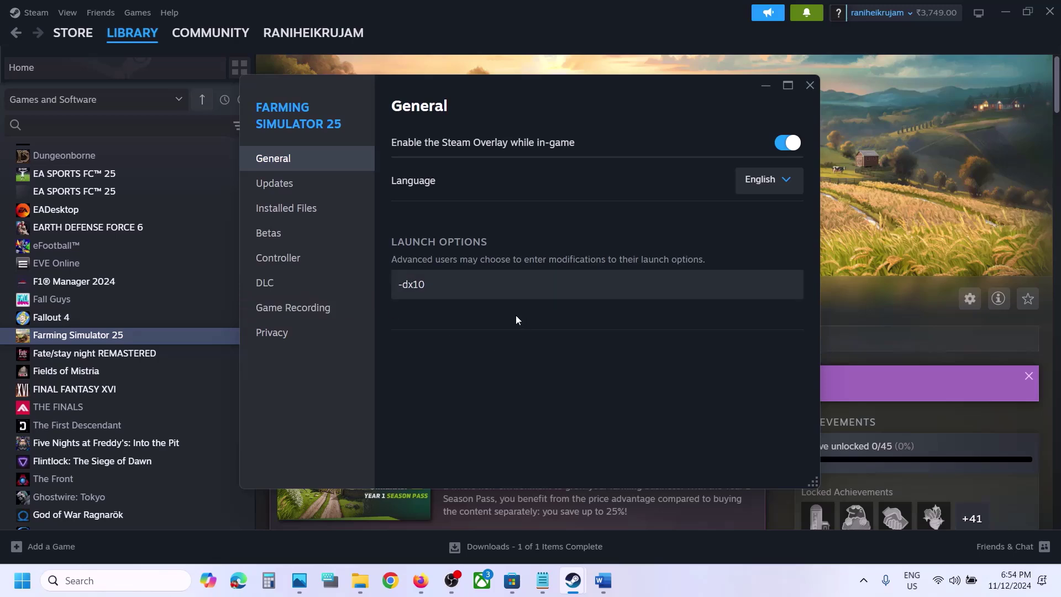
Step: Clear the Launch Options field so it is empty, close properties, and return to Word
{"action": "left_click", "coordinate": [481, 291]}
{"action": "key", "text": "ctrl+a"}
{"action": "key", "text": "BackSpace"}
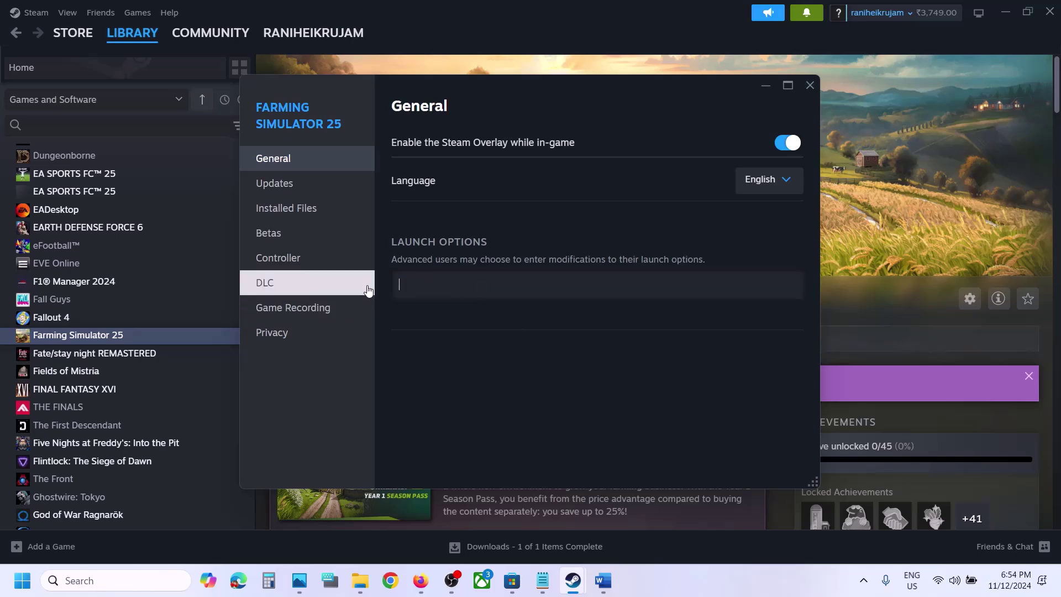
{"action": "left_click", "coordinate": [555, 369]}
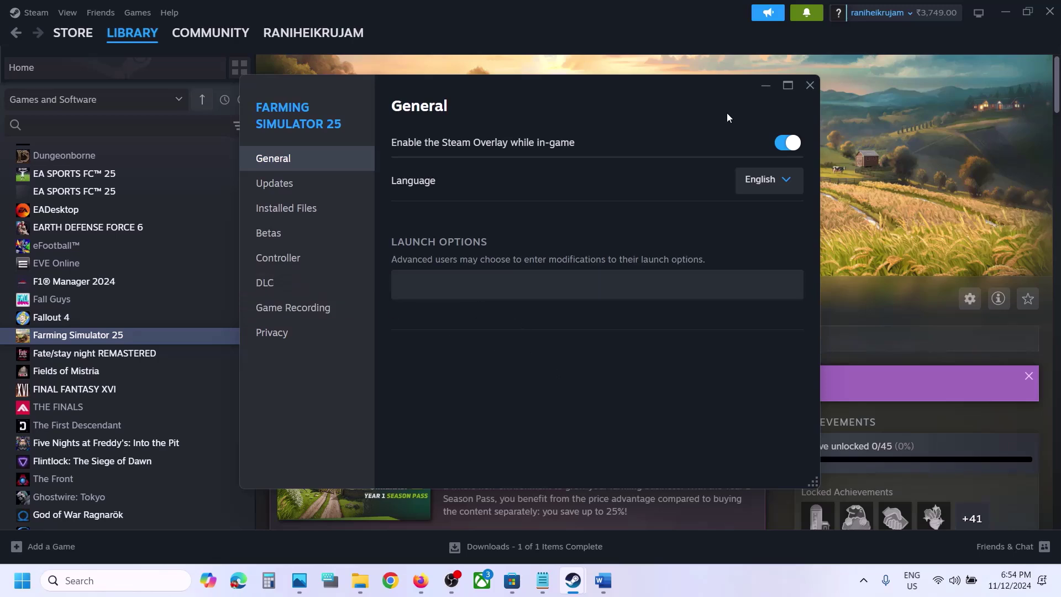
{"action": "left_click", "coordinate": [809, 86]}
{"action": "left_click", "coordinate": [610, 580]}
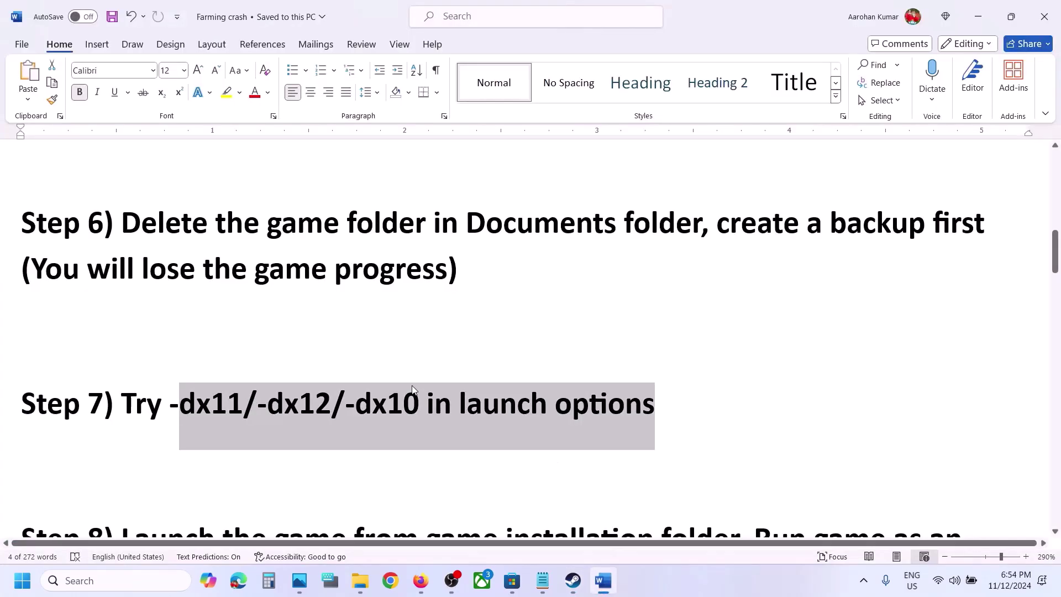
Step: Highlight Step 8's launch-from-folder instruction, then use Steam's Manage > Browse local files for Farming Simulator 25
{"action": "scroll", "coordinate": [413, 385], "scroll_direction": "down", "scroll_amount": 3}
{"action": "left_click_drag", "start_coordinate": [122, 279], "coordinate": [694, 269]}
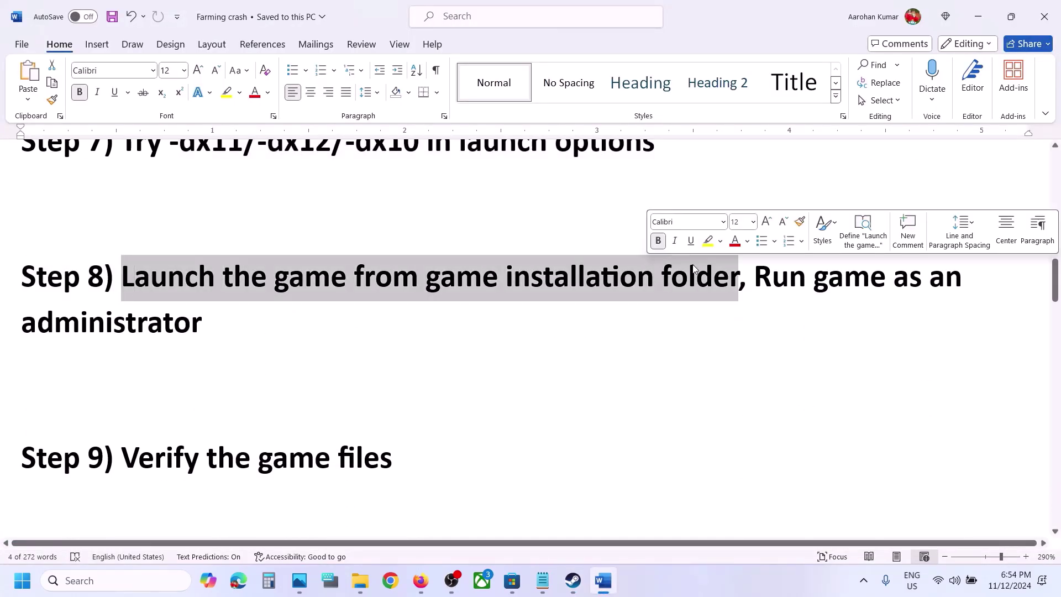
{"action": "left_click", "coordinate": [573, 580]}
{"action": "right_click", "coordinate": [96, 344]}
{"action": "mouse_move", "coordinate": [144, 424]}
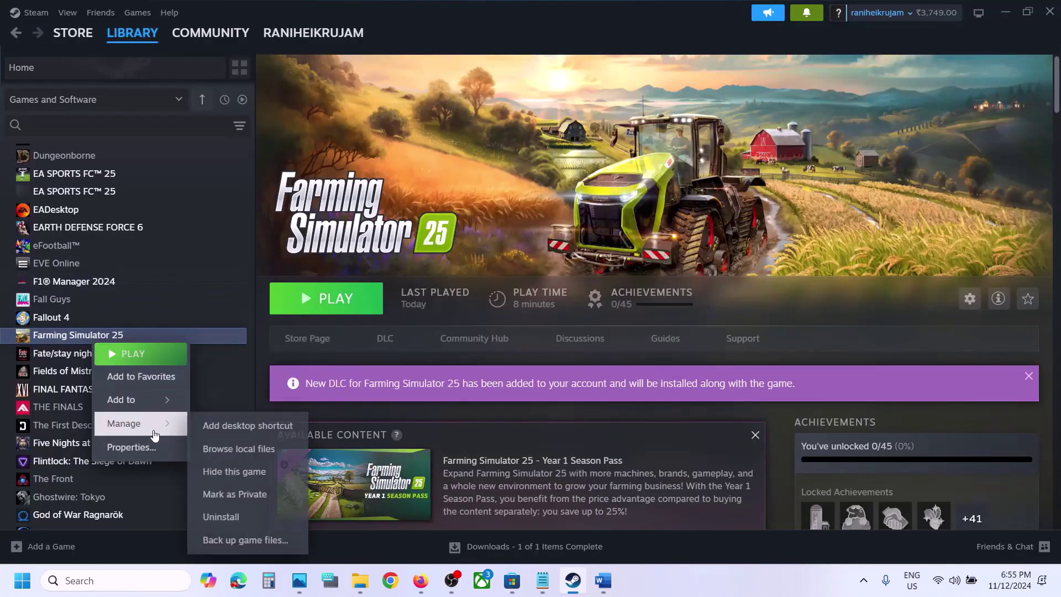
{"action": "left_click", "coordinate": [255, 459]}
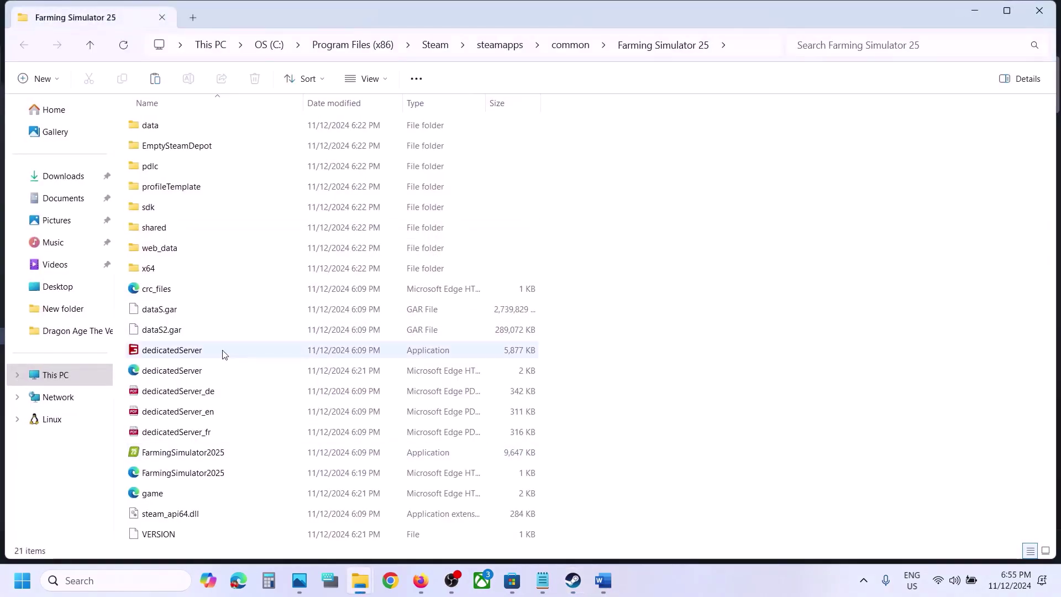
Step: Look inside the x64 folder at FarmingSimulator2025Game, then return to the Farming Simulator 25 folder
{"action": "left_click", "coordinate": [192, 460]}
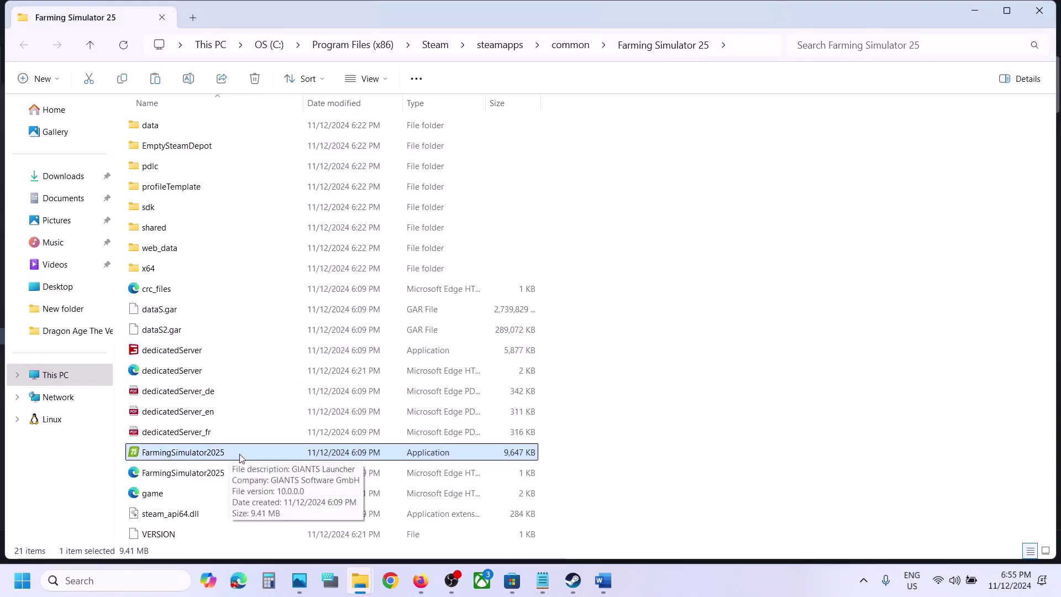
{"action": "double_click", "coordinate": [147, 271]}
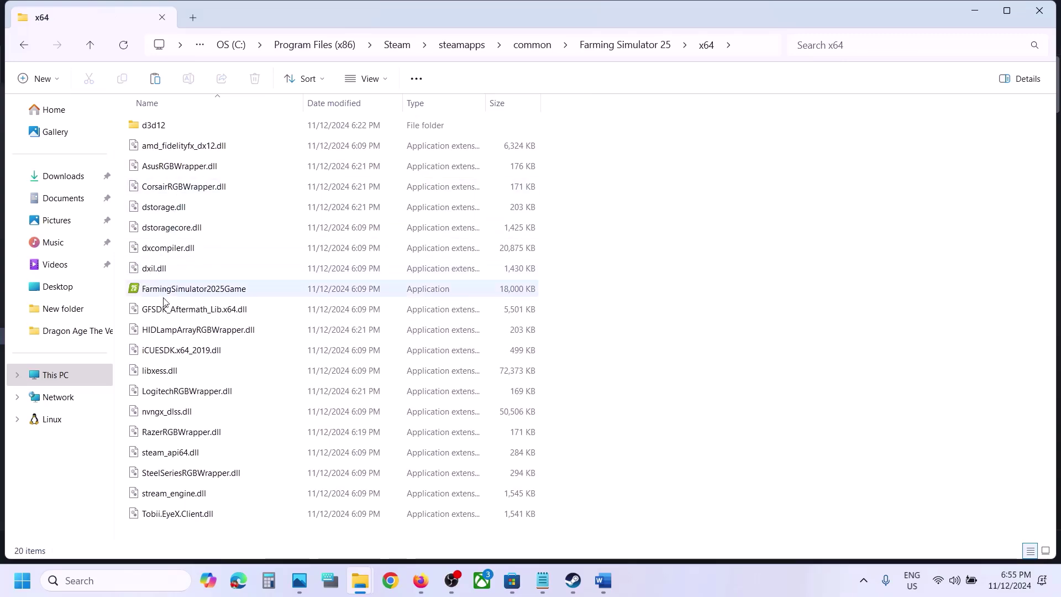
{"action": "left_click", "coordinate": [178, 289]}
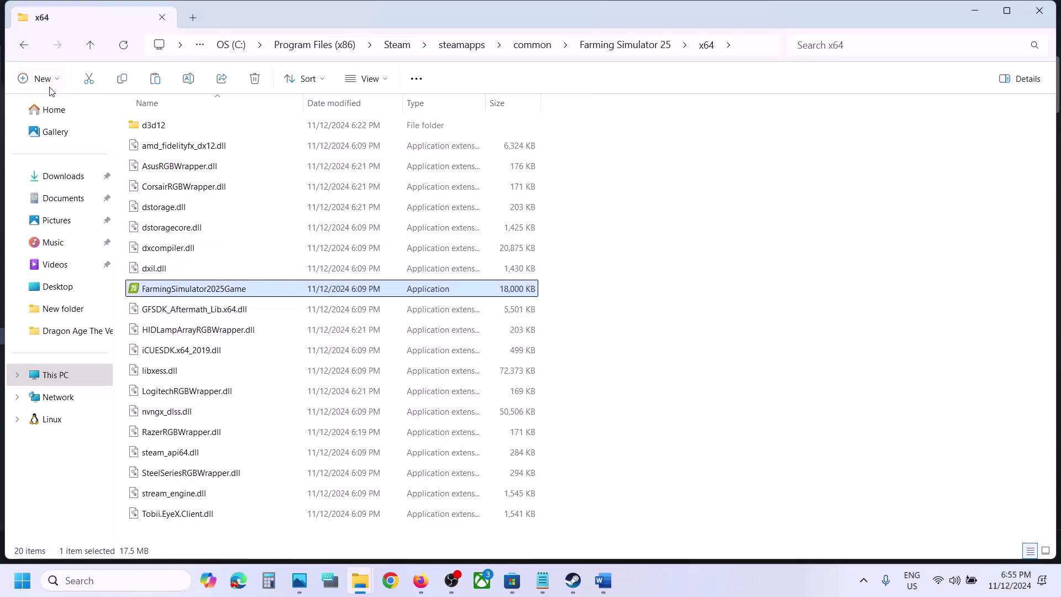
{"action": "left_click", "coordinate": [90, 47]}
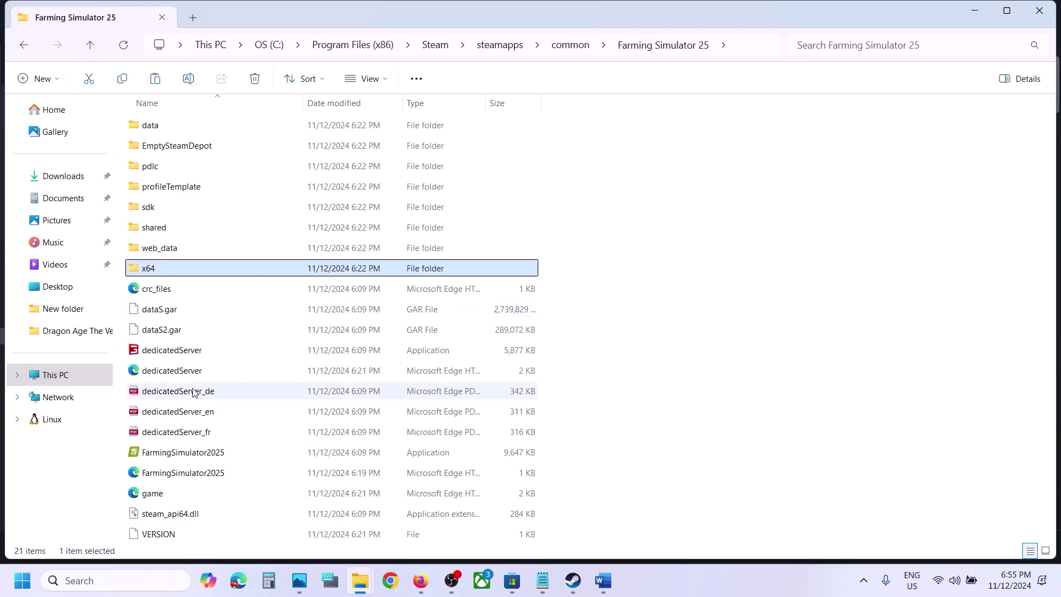
Step: Set the FarmingSimulator2025 launcher to always run as administrator
{"action": "left_click", "coordinate": [184, 452]}
{"action": "right_click", "coordinate": [185, 452]}
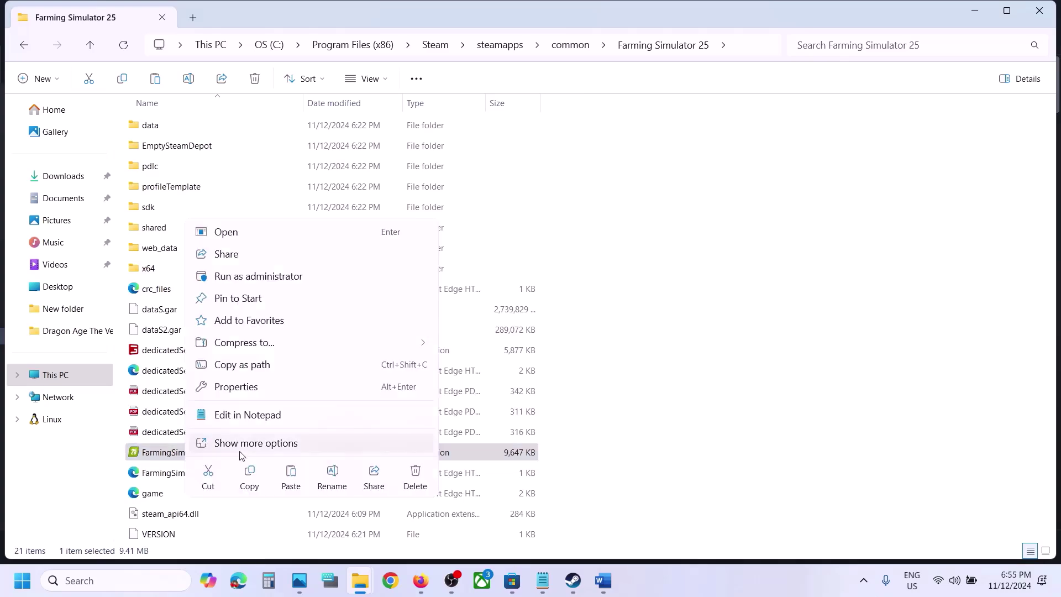
{"action": "left_click", "coordinate": [246, 387]}
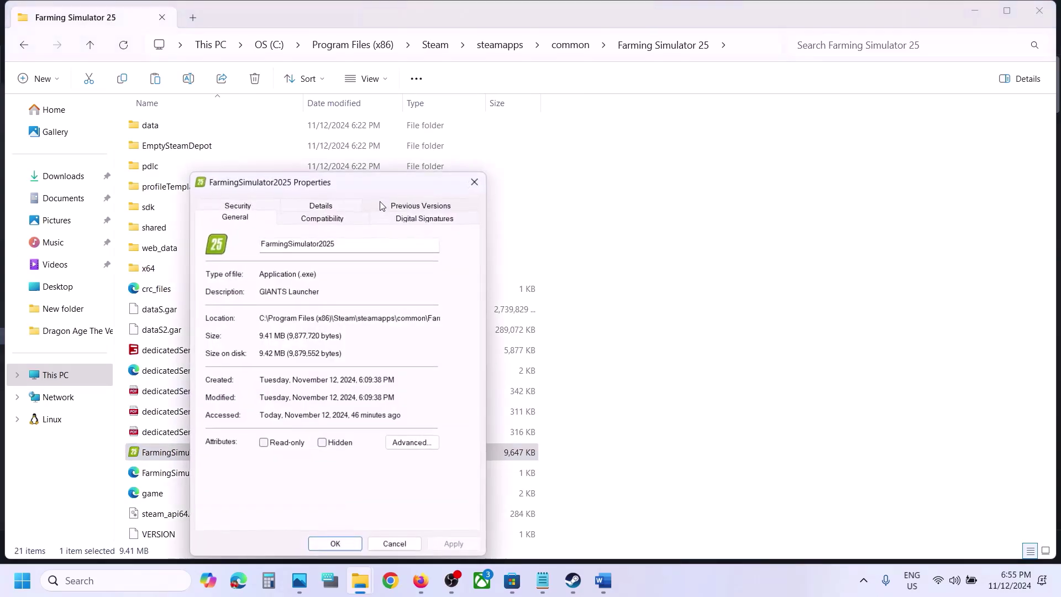
{"action": "left_click", "coordinate": [323, 219]}
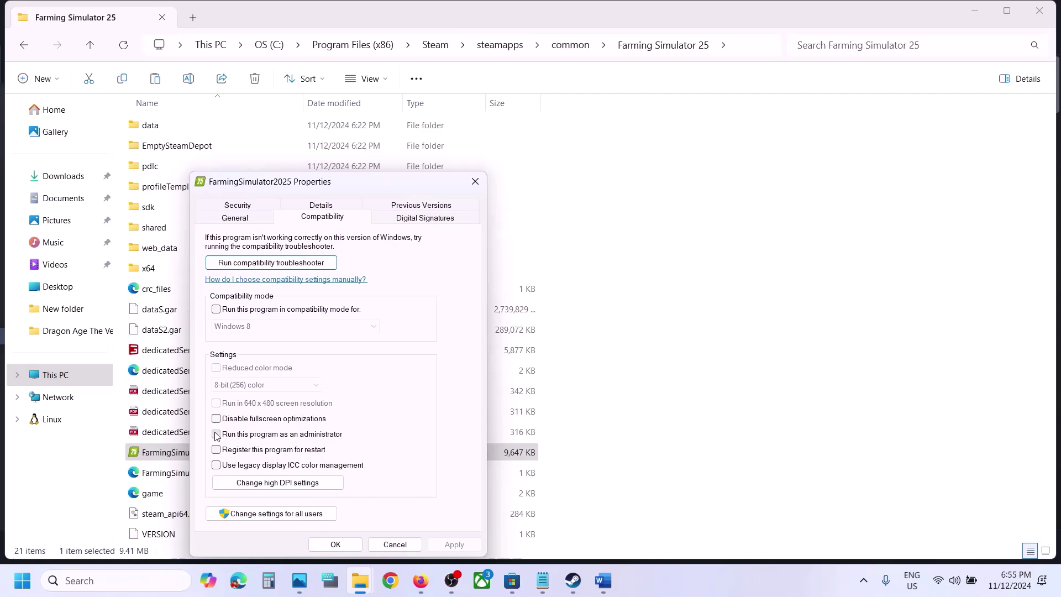
{"action": "left_click", "coordinate": [437, 542]}
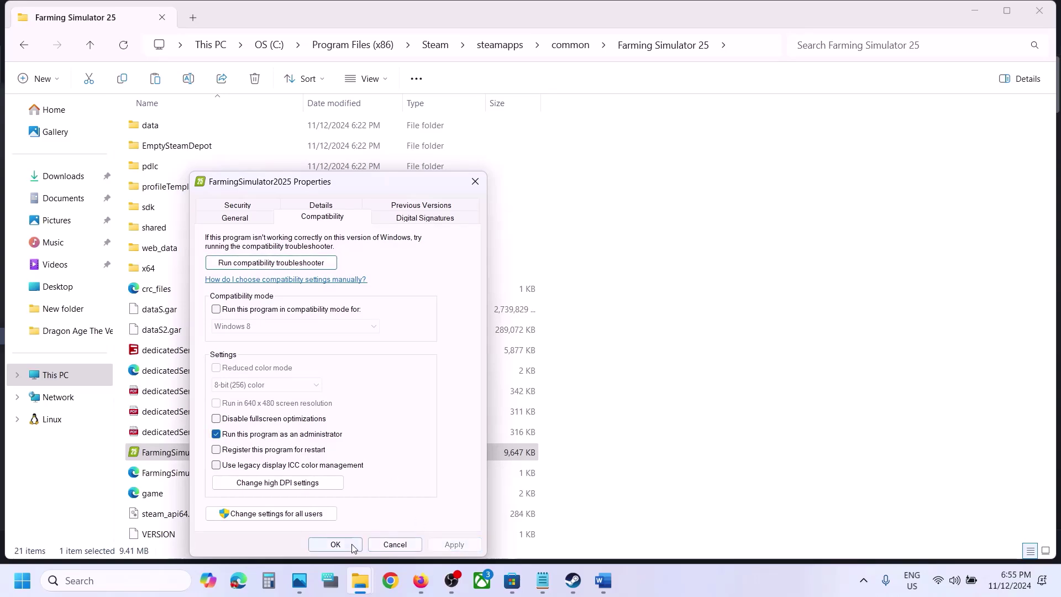
{"action": "left_click", "coordinate": [337, 545]}
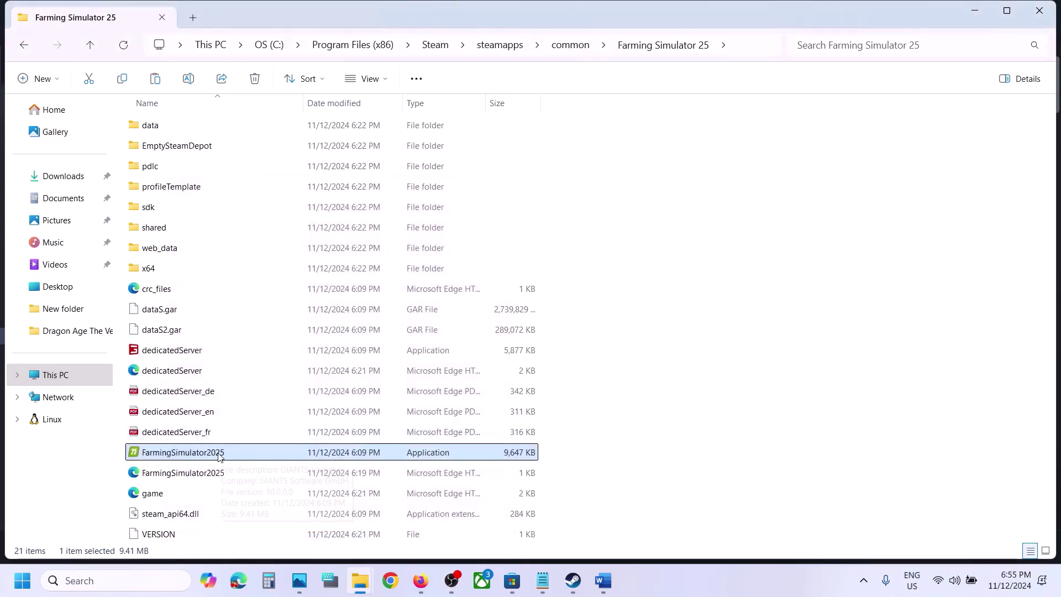
Step: Give the launcher Windows 7 compatibility mode with fullscreen optimizations disabled
{"action": "right_click", "coordinate": [219, 456]}
{"action": "left_click", "coordinate": [268, 383]}
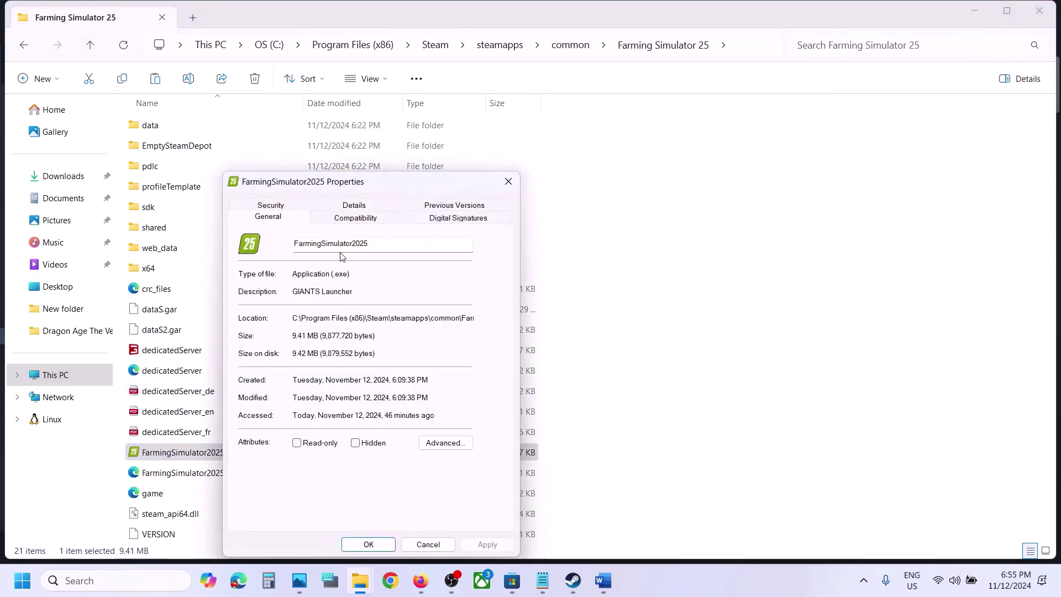
{"action": "left_click", "coordinate": [341, 217]}
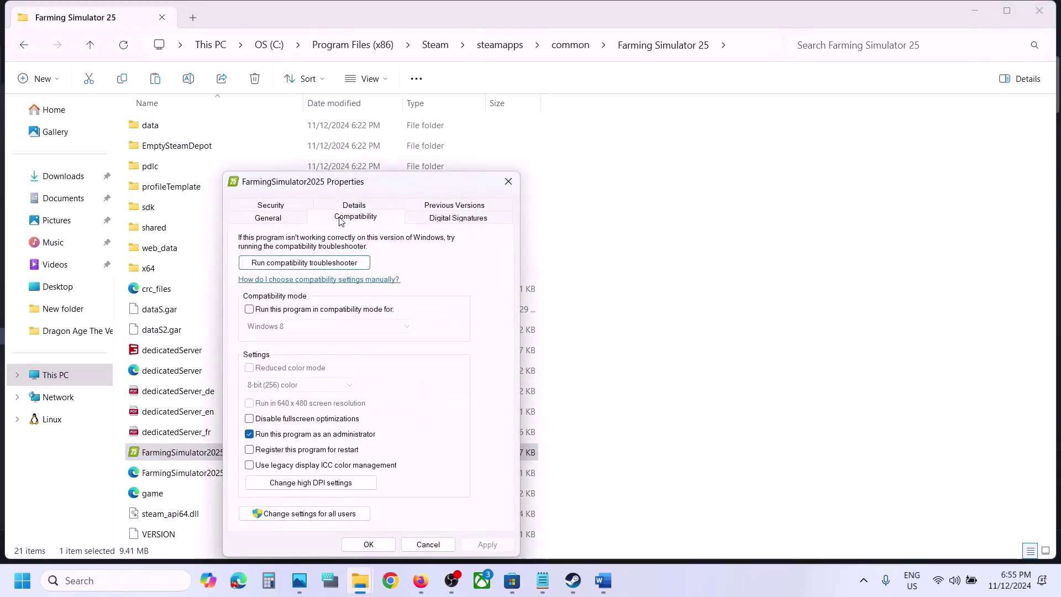
{"action": "left_click", "coordinate": [249, 309]}
{"action": "left_click", "coordinate": [487, 544]}
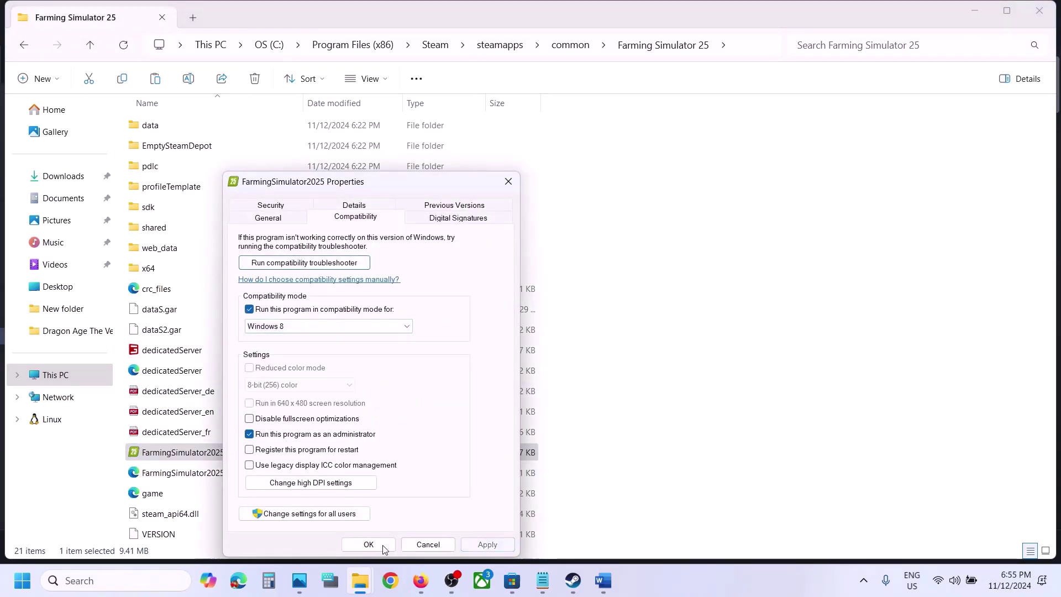
{"action": "left_click", "coordinate": [355, 328]}
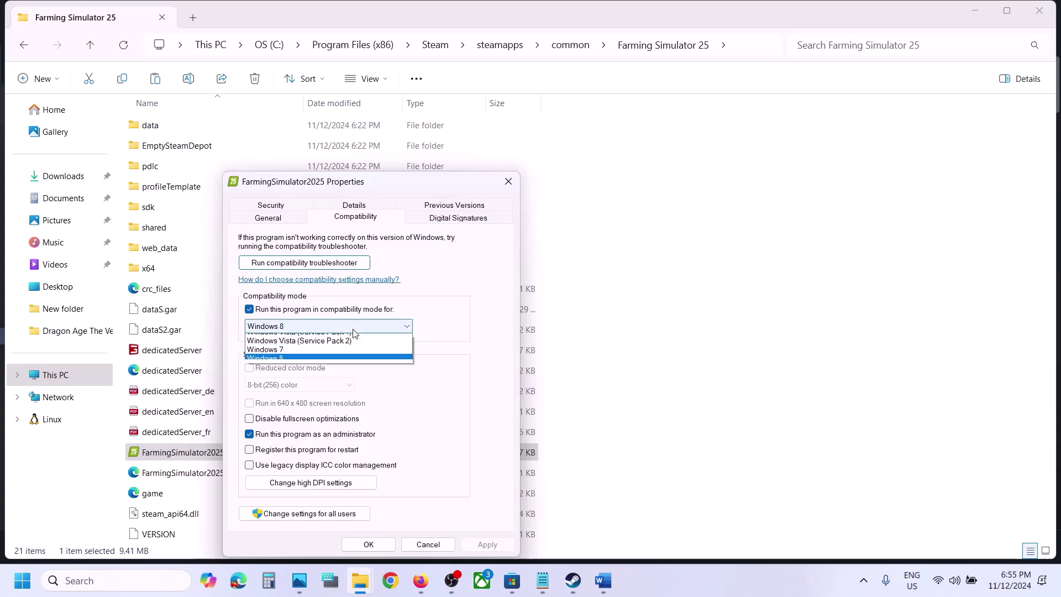
{"action": "left_click", "coordinate": [299, 365]}
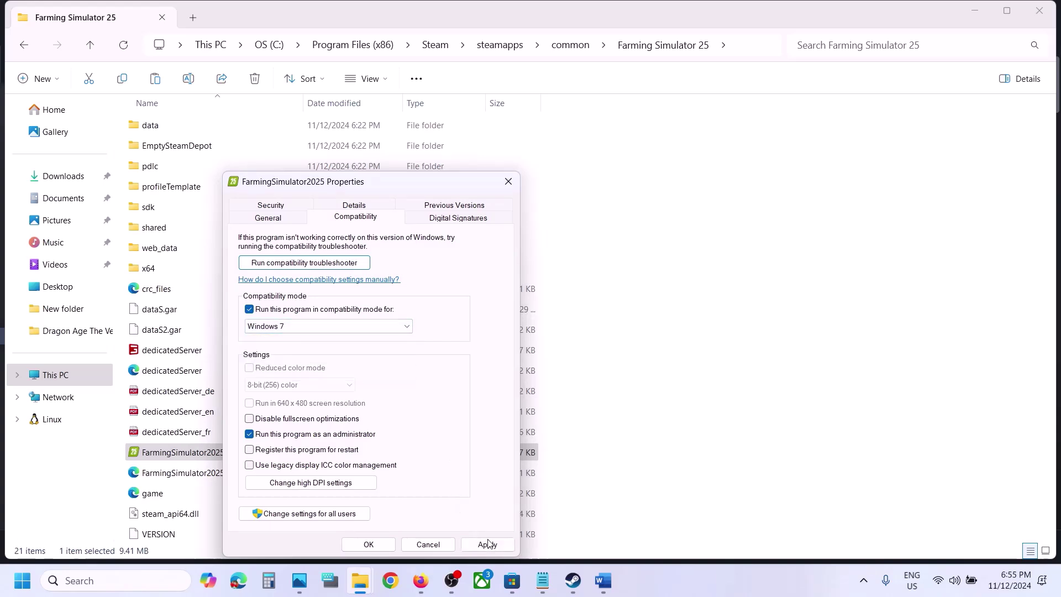
{"action": "left_click", "coordinate": [488, 545]}
{"action": "left_click", "coordinate": [250, 419]}
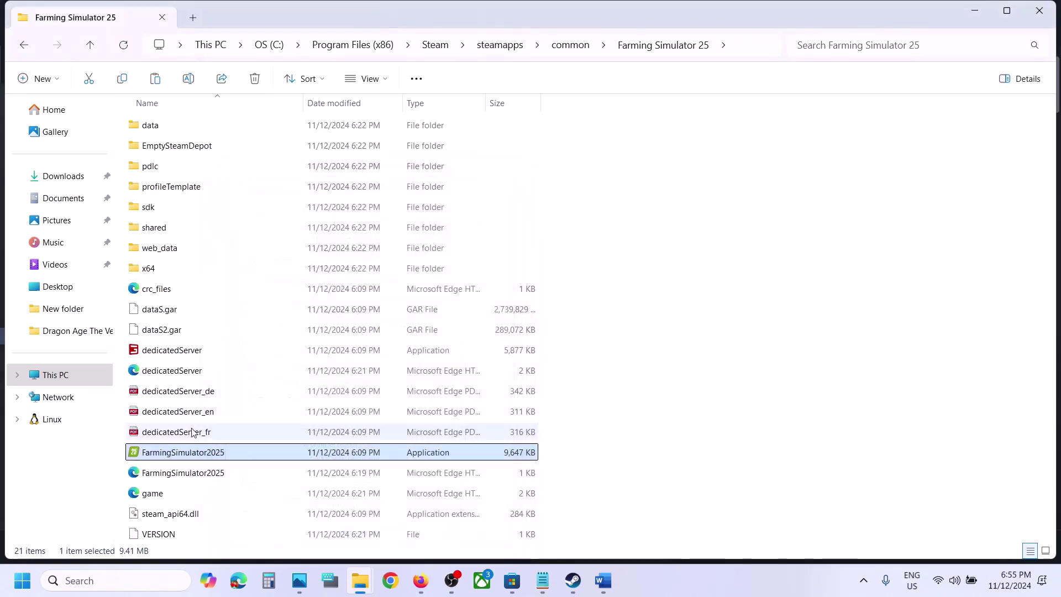
{"action": "left_click", "coordinate": [368, 545]}
Step: In the x64 folder, set FarmingSimulator2025Game to run as administrator
{"action": "double_click", "coordinate": [148, 268]}
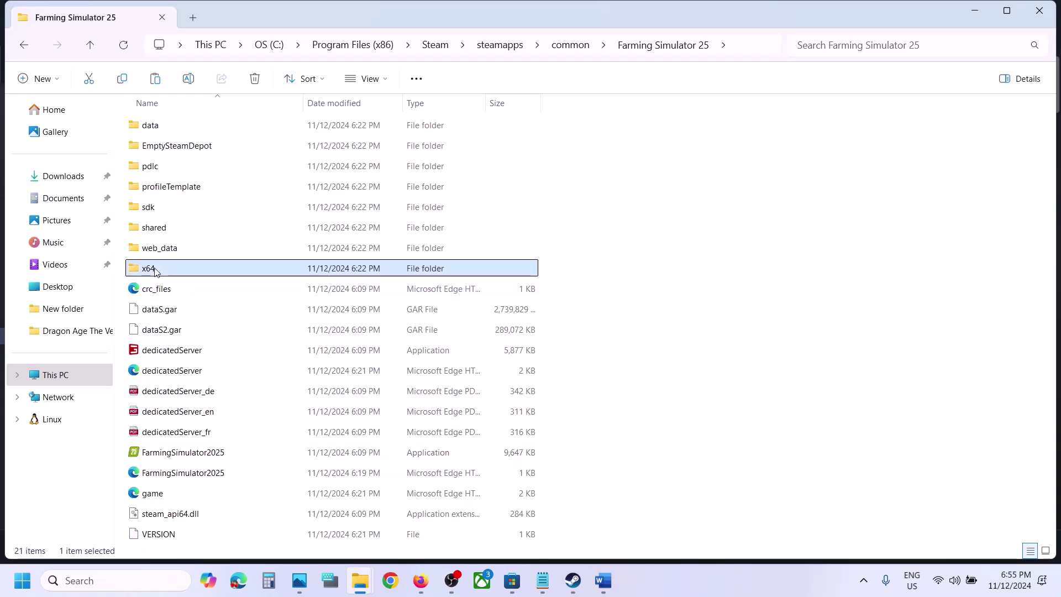
{"action": "right_click", "coordinate": [172, 299]}
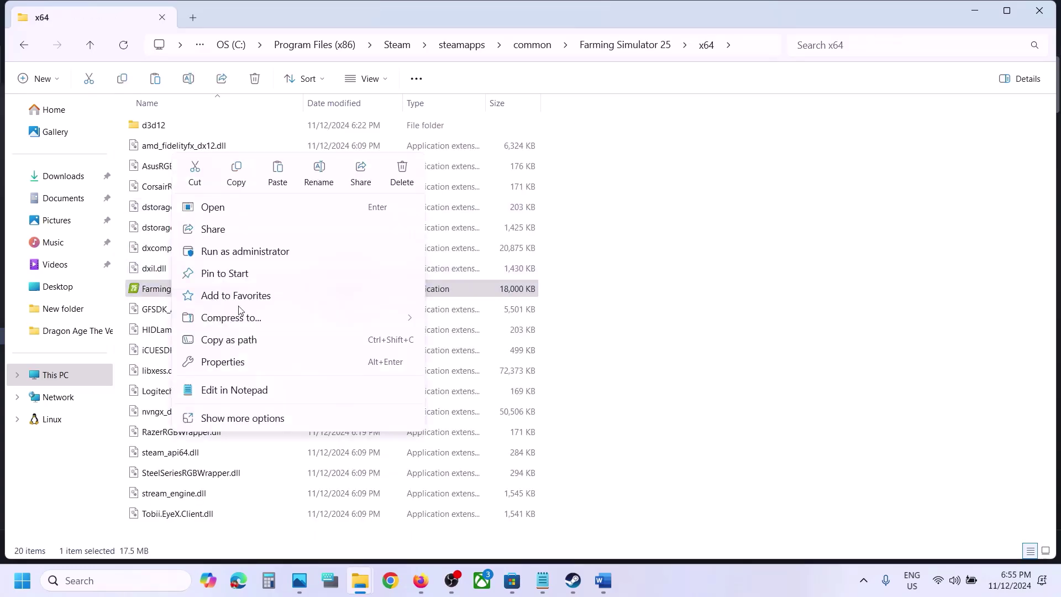
{"action": "left_click", "coordinate": [239, 363]}
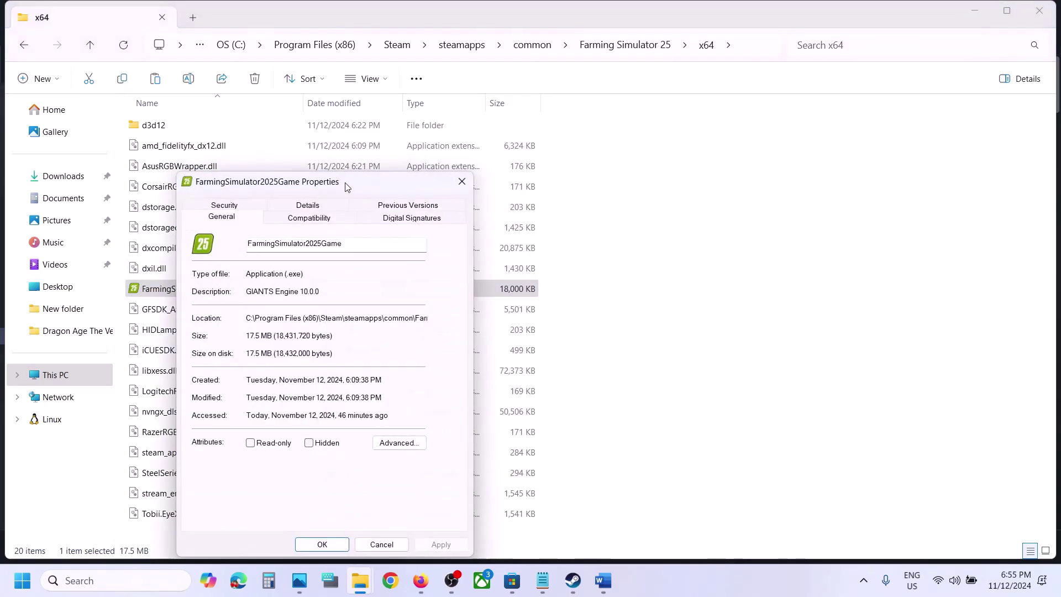
{"action": "left_click", "coordinate": [310, 216]}
{"action": "left_click", "coordinate": [232, 435]}
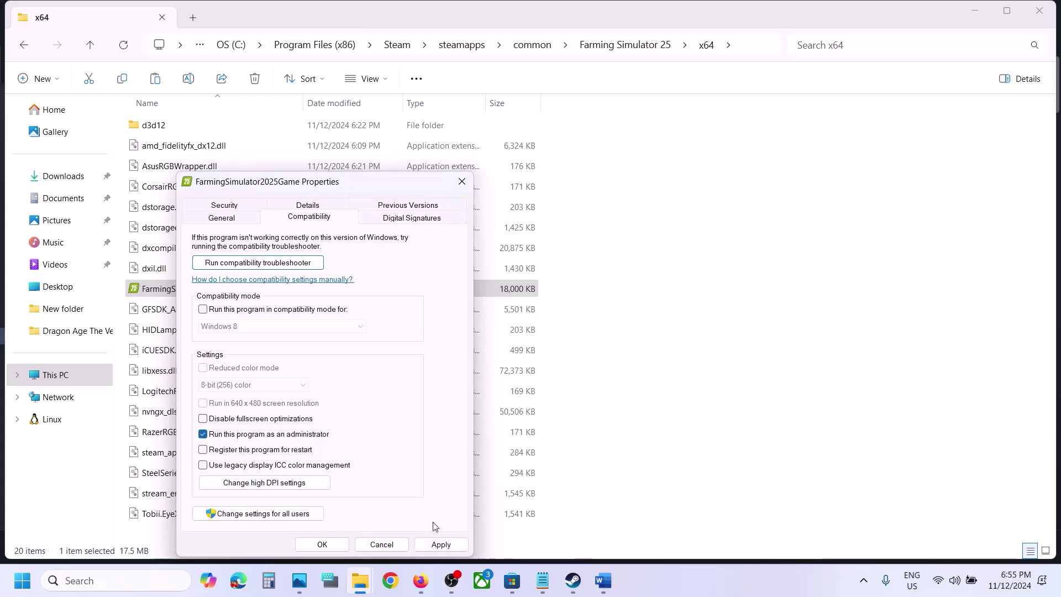
{"action": "left_click", "coordinate": [441, 544]}
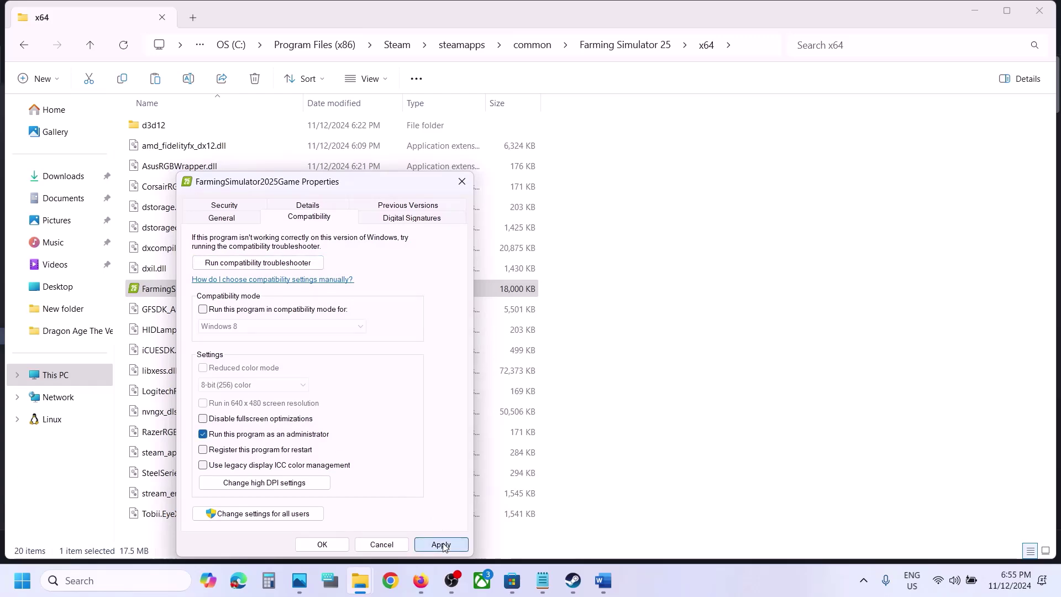
{"action": "left_click", "coordinate": [323, 545]}
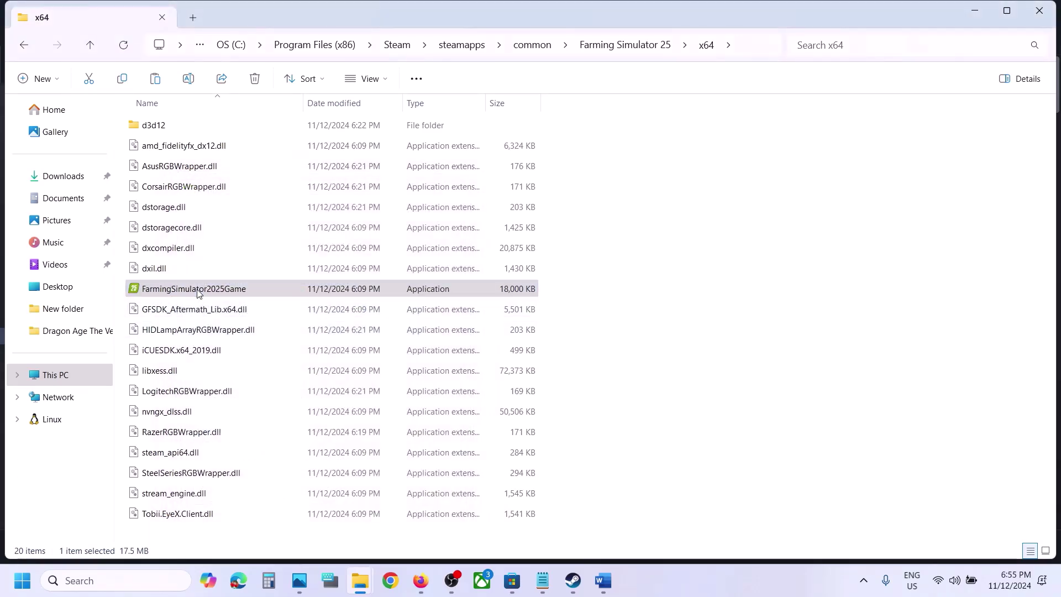
Step: Enable Windows 7 compatibility mode and disable fullscreen optimizations for FarmingSimulator2025Game
{"action": "right_click", "coordinate": [198, 289]}
{"action": "left_click", "coordinate": [272, 362]}
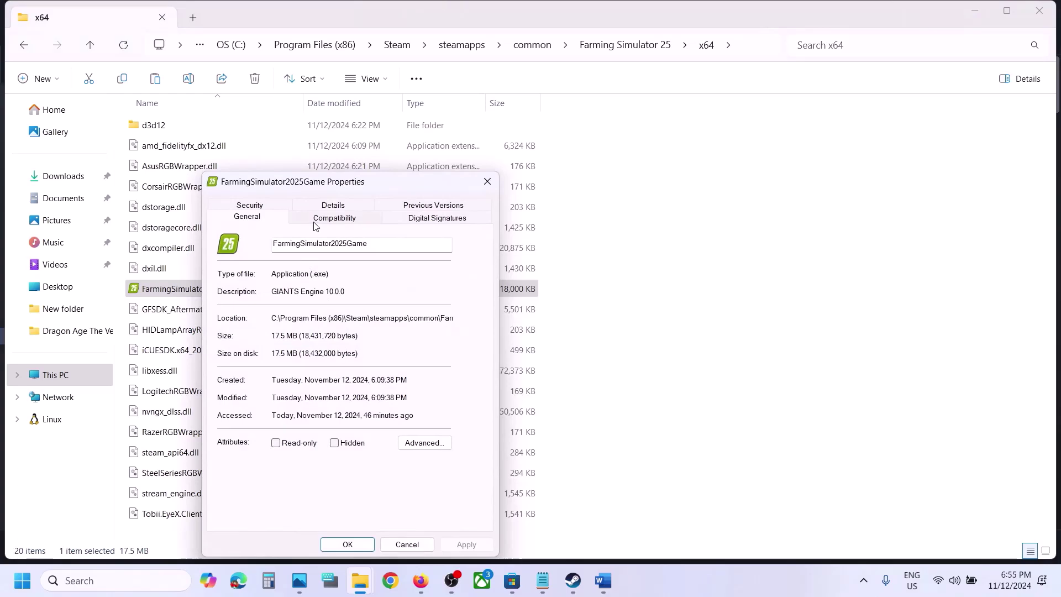
{"action": "left_click", "coordinate": [334, 216]}
{"action": "left_click", "coordinate": [228, 310]}
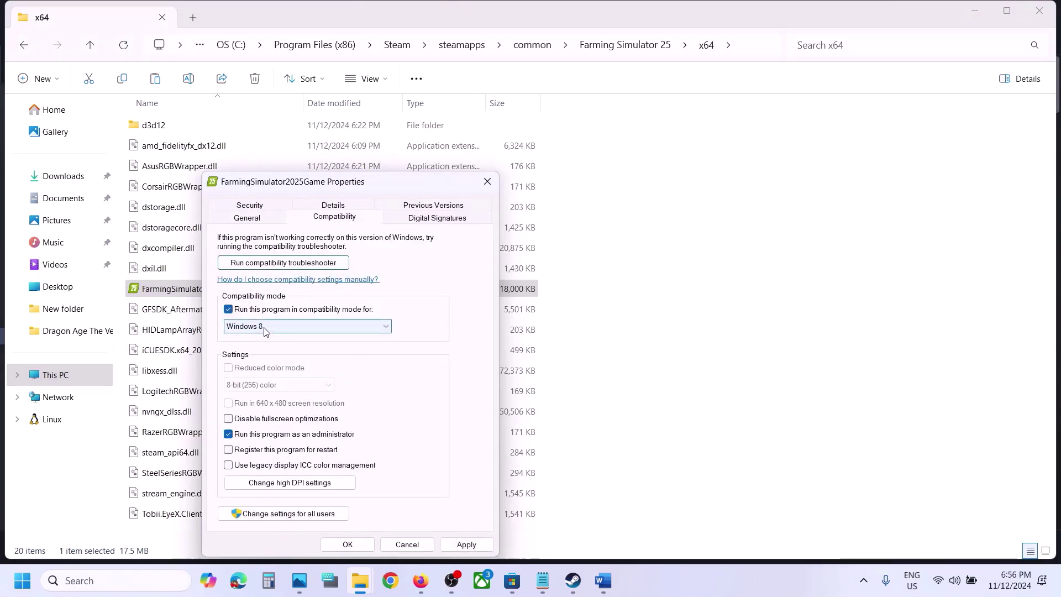
{"action": "left_click", "coordinate": [466, 544]}
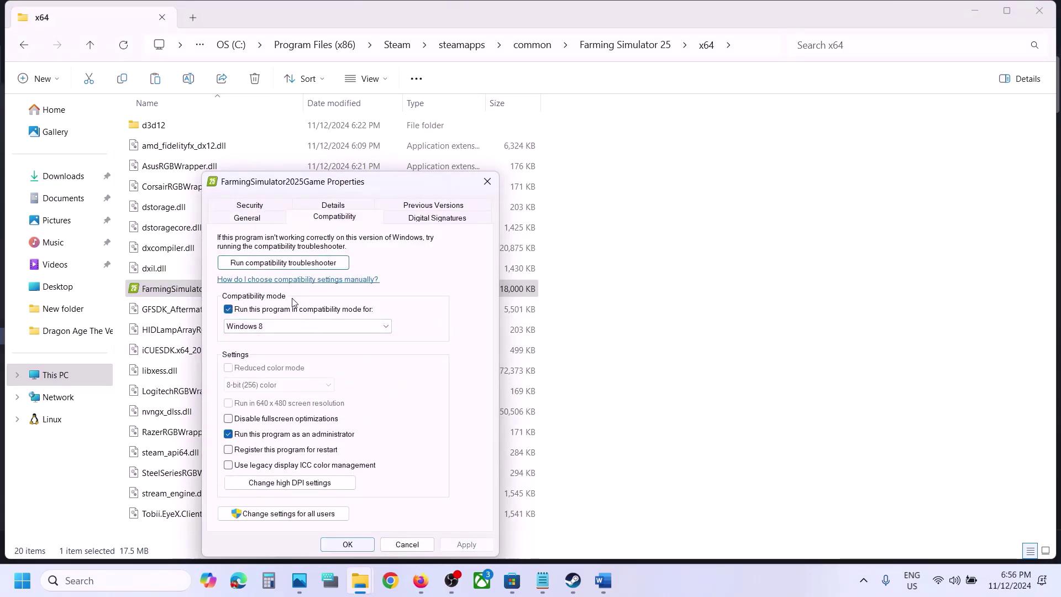
{"action": "left_click", "coordinate": [279, 326]}
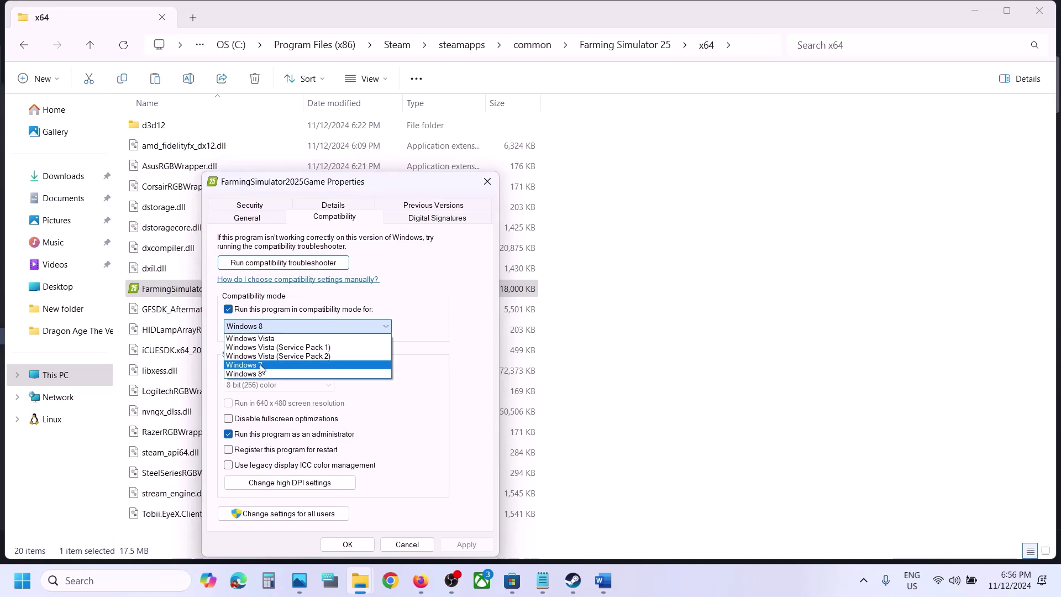
{"action": "left_click", "coordinate": [261, 365]}
{"action": "left_click", "coordinate": [467, 545]}
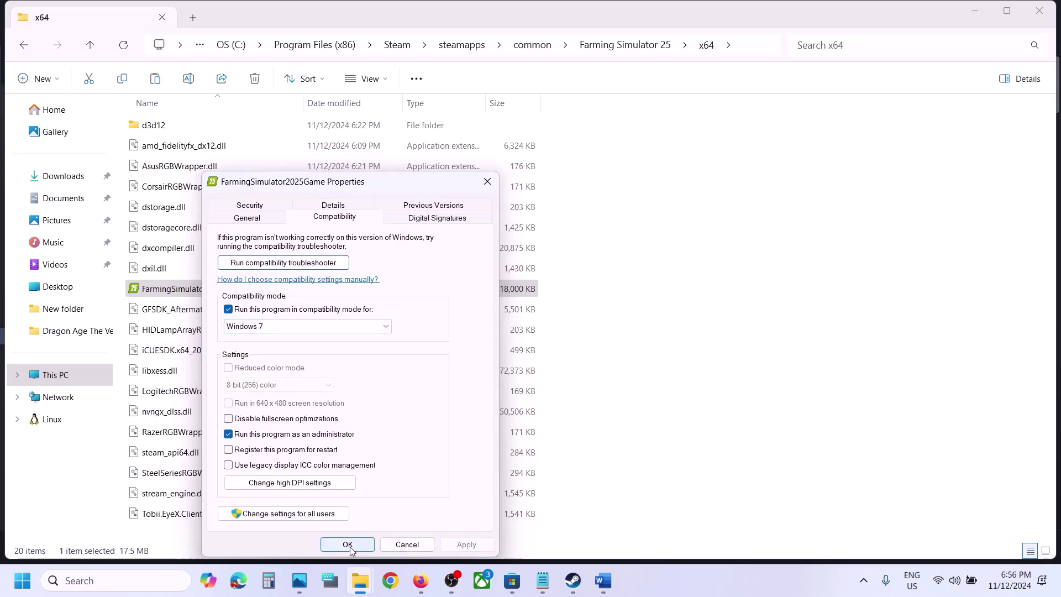
{"action": "left_click", "coordinate": [228, 419]}
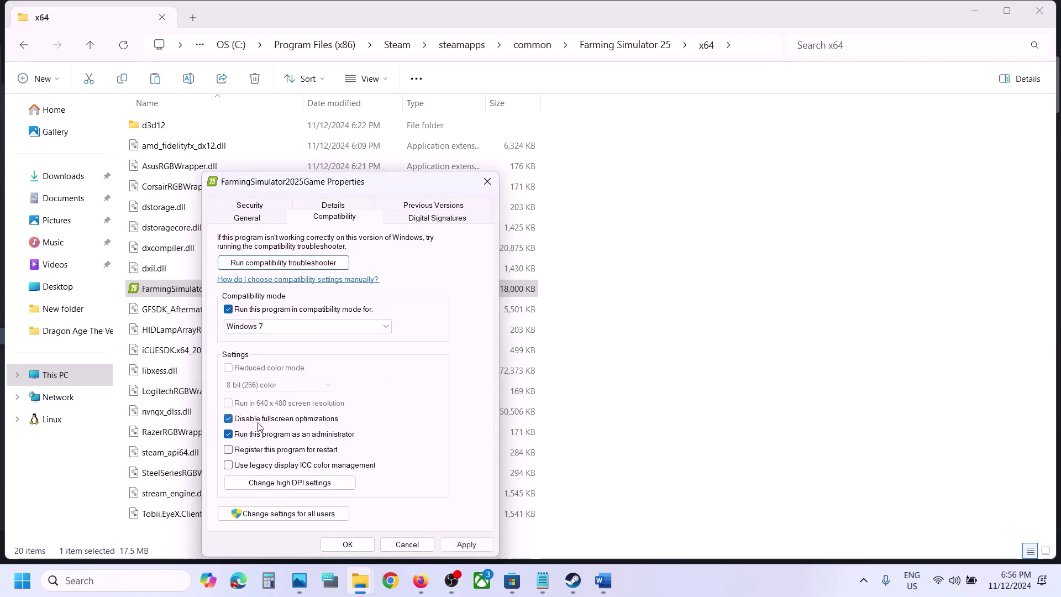
{"action": "left_click", "coordinate": [467, 544]}
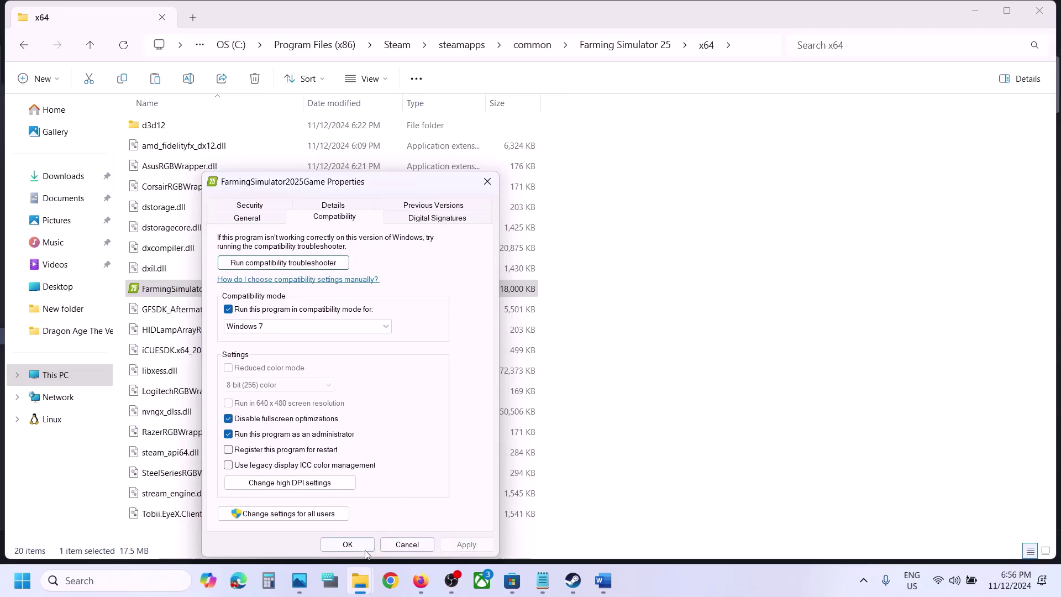
{"action": "left_click", "coordinate": [353, 546]}
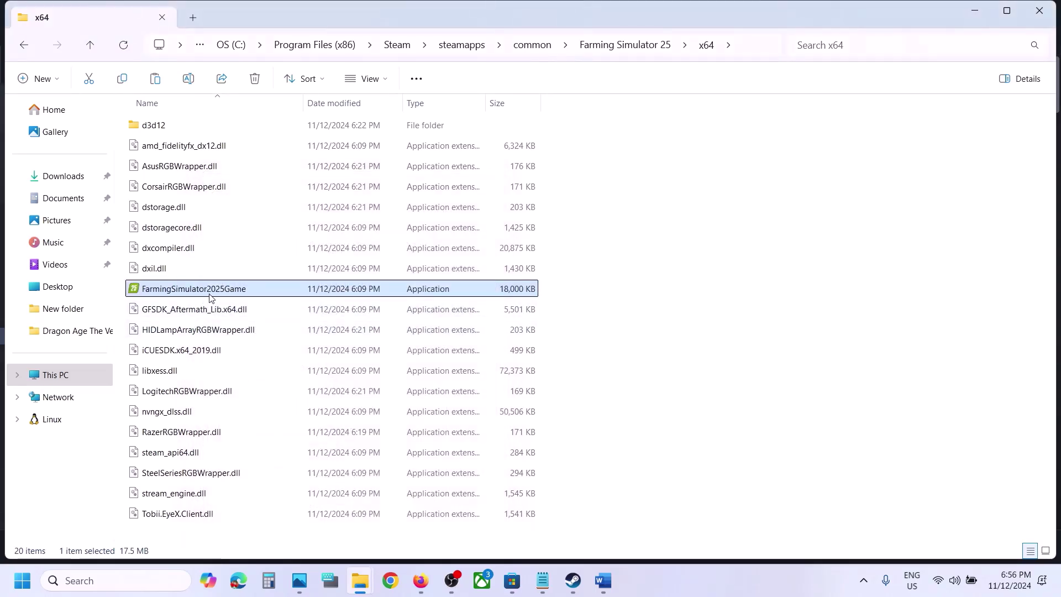
Step: Uncheck compatibility mode, fullscreen optimizations and administrator for FarmingSimulator2025Game, then apply
{"action": "right_click", "coordinate": [209, 299]}
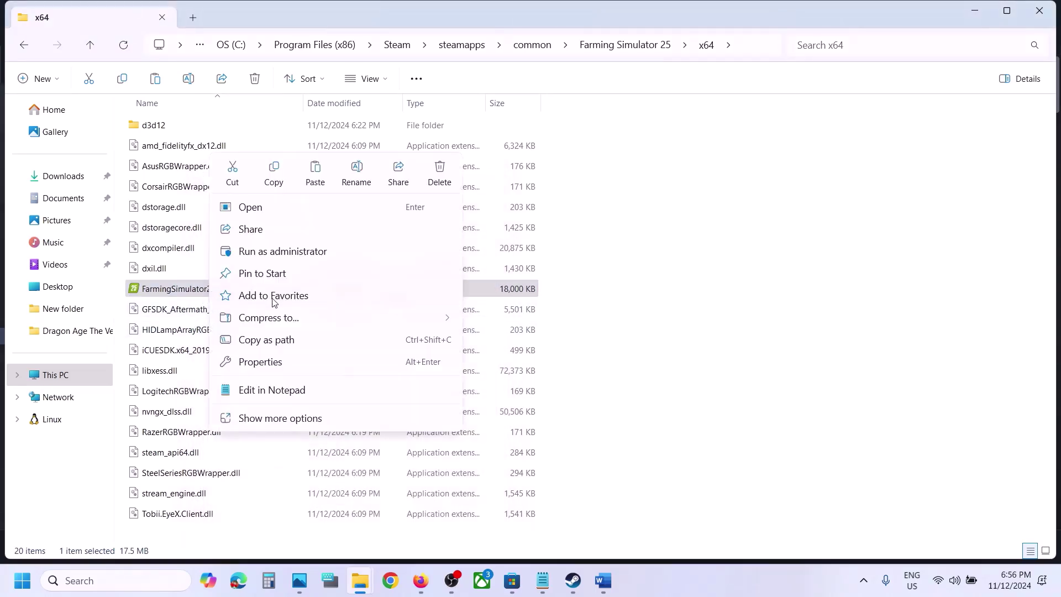
{"action": "left_click", "coordinate": [279, 362]}
{"action": "left_click", "coordinate": [343, 219]}
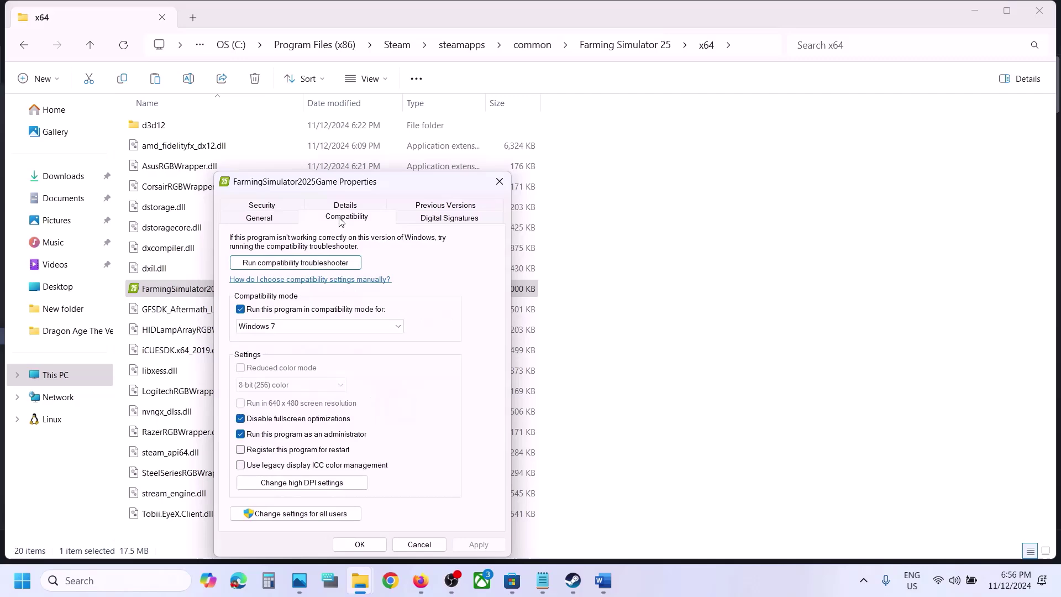
{"action": "left_click", "coordinate": [241, 310]}
{"action": "left_click", "coordinate": [241, 418]}
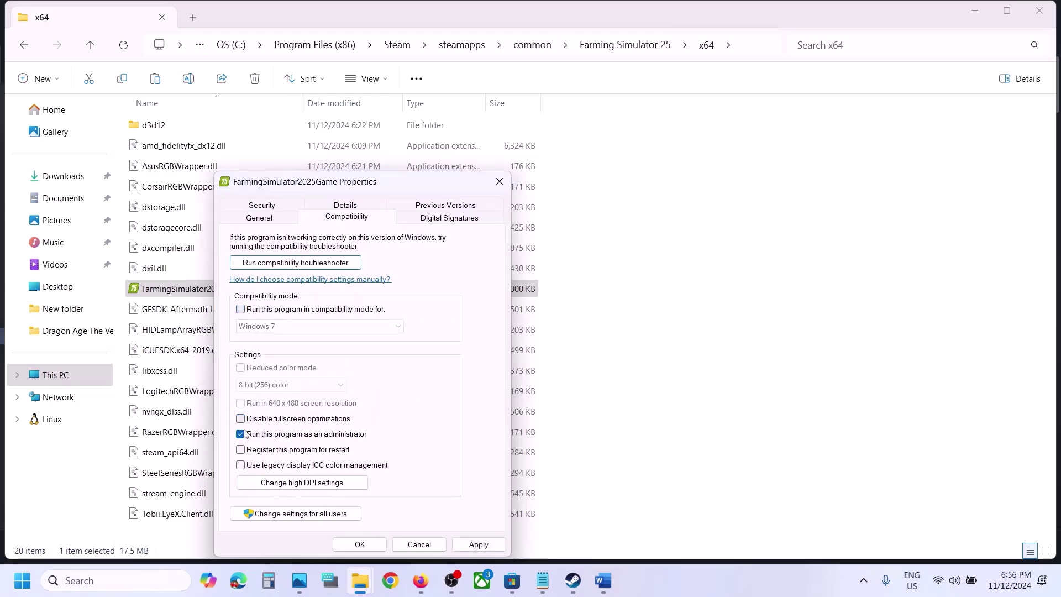
{"action": "left_click", "coordinate": [241, 434]}
{"action": "left_click", "coordinate": [478, 545]}
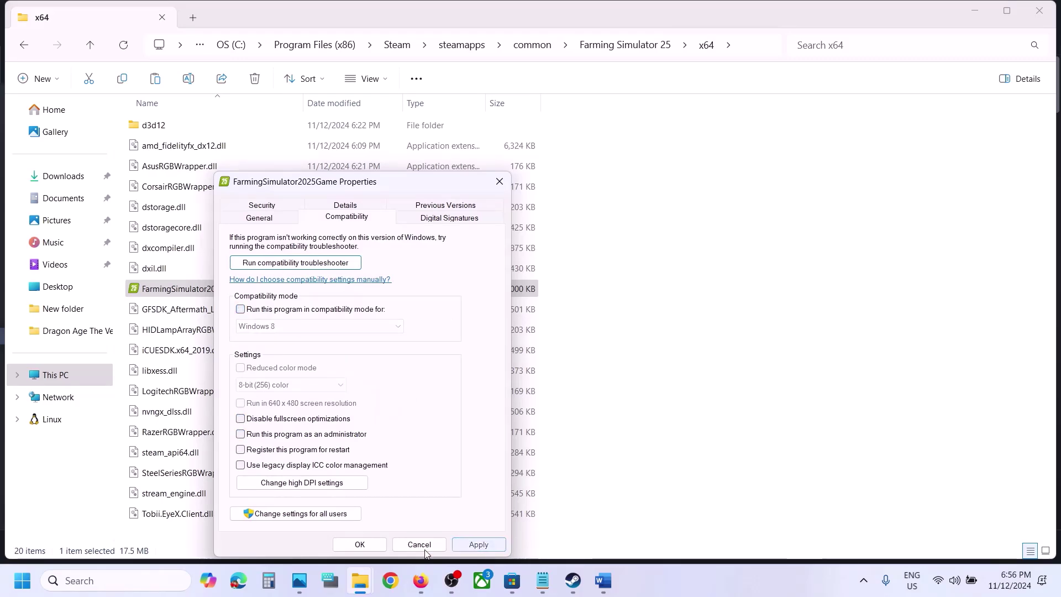
{"action": "left_click", "coordinate": [363, 548]}
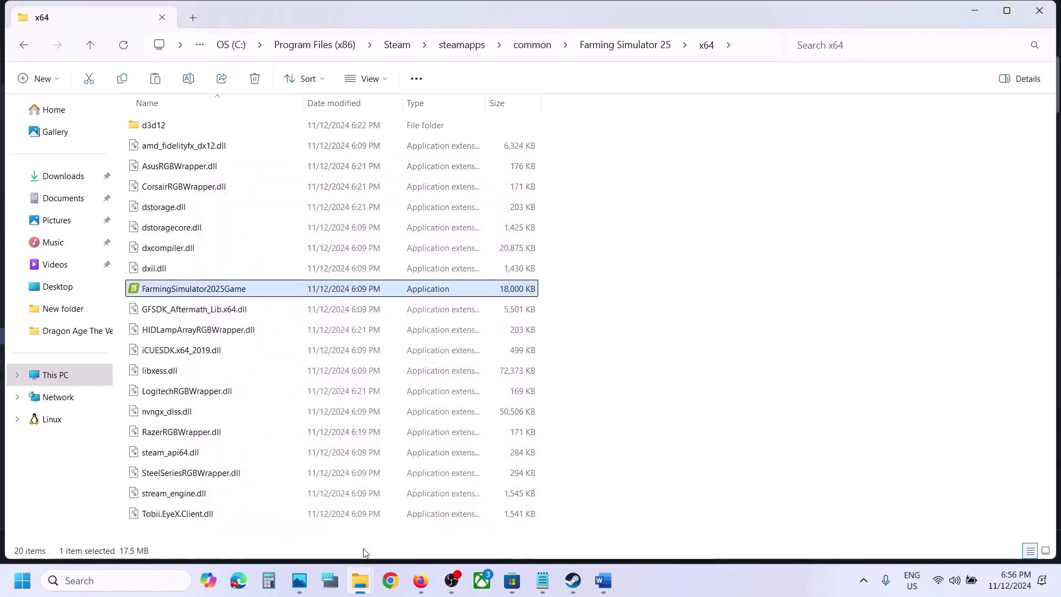
Step: Uncheck compatibility mode, disable-fullscreen-optimizations and administrator on the FarmingSimulator2025 launcher, then apply
{"action": "left_click", "coordinate": [90, 45]}
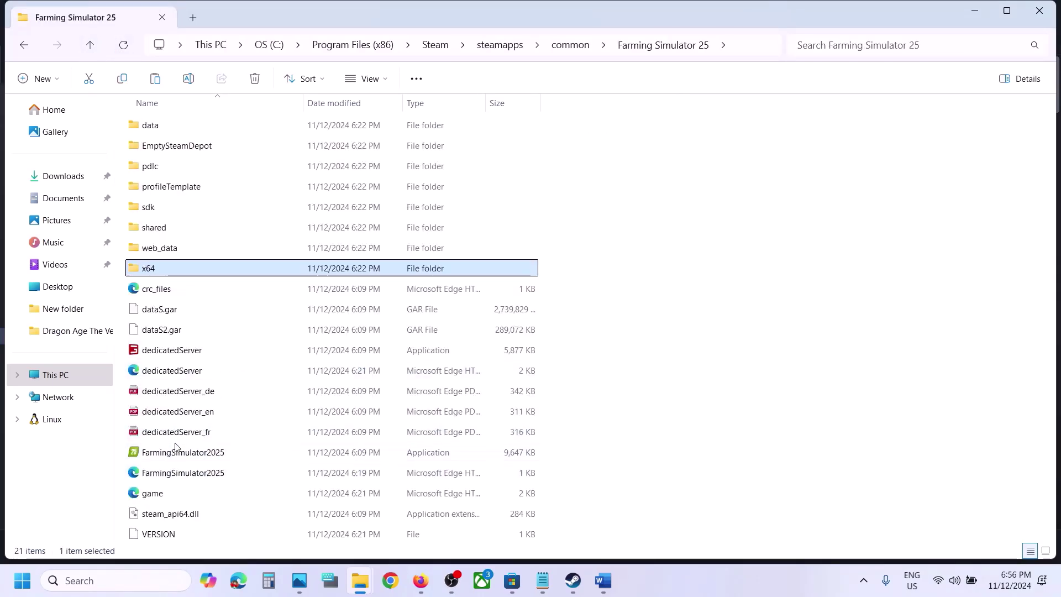
{"action": "right_click", "coordinate": [170, 454]}
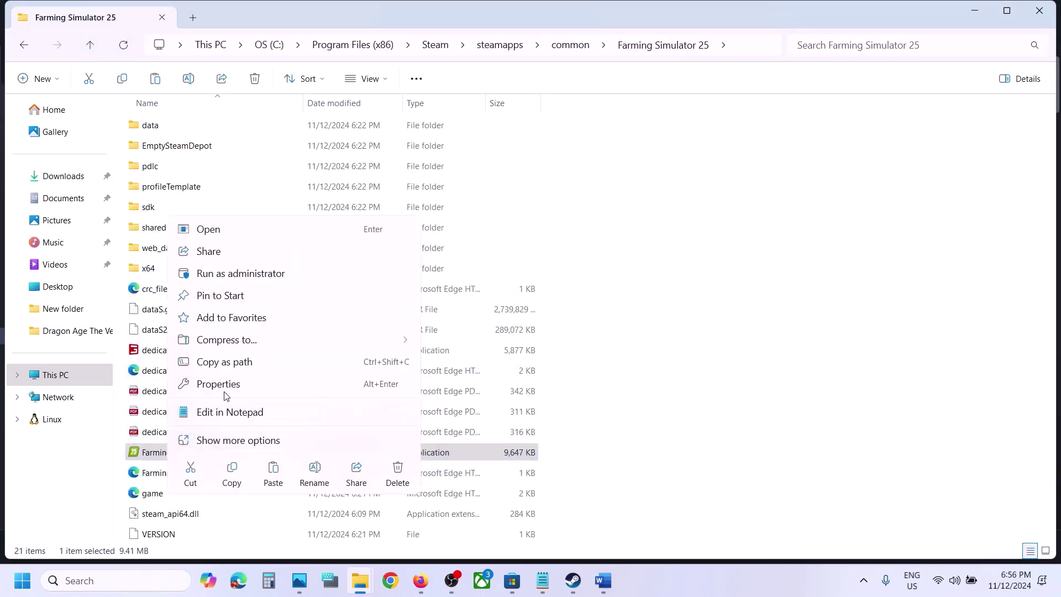
{"action": "left_click", "coordinate": [225, 383]}
{"action": "left_click", "coordinate": [284, 217]}
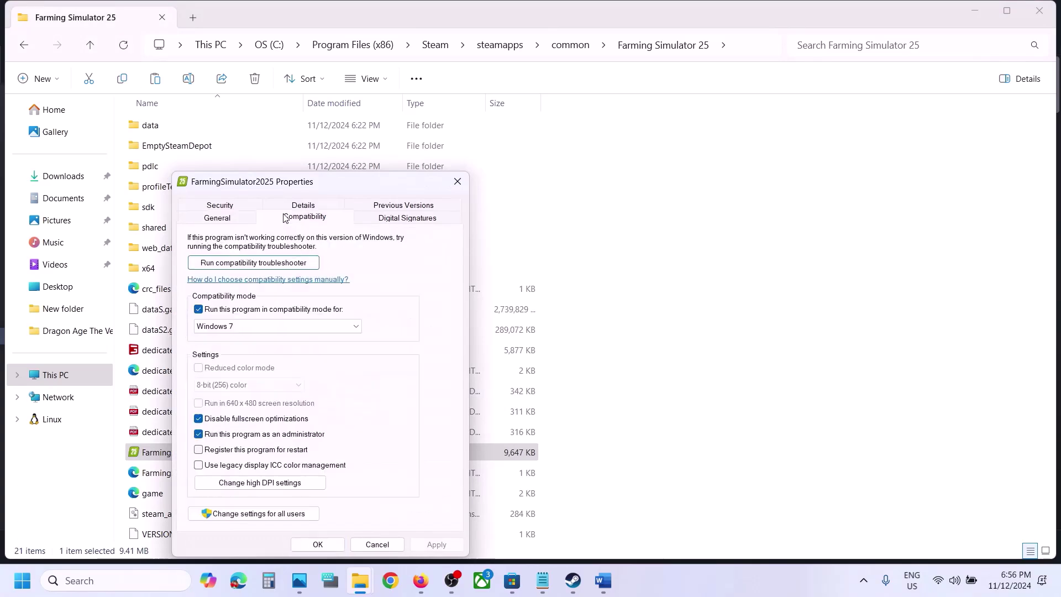
{"action": "left_click", "coordinate": [198, 309]}
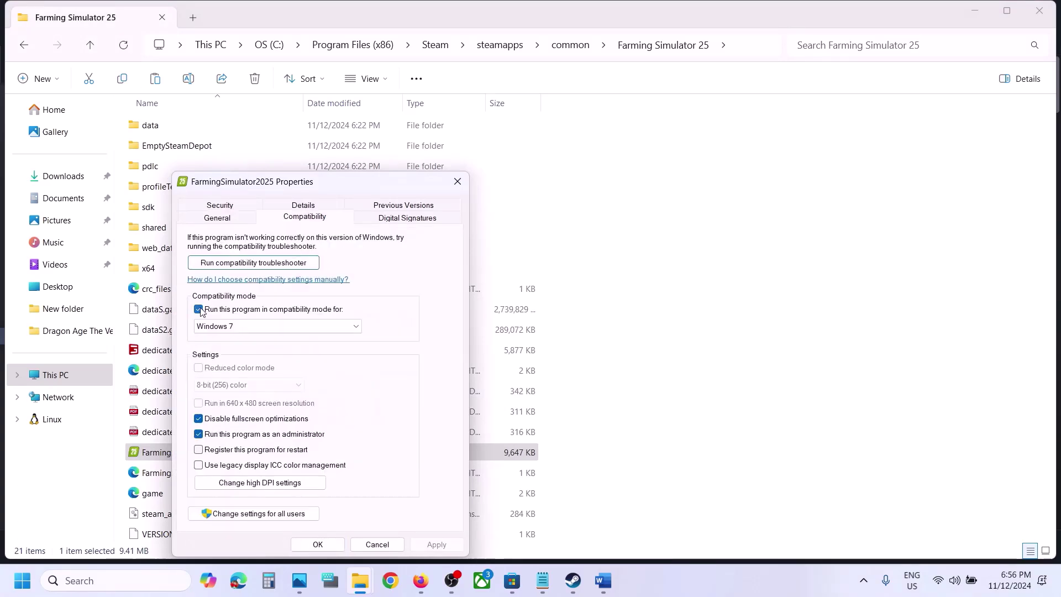
{"action": "left_click", "coordinate": [198, 418]}
{"action": "left_click", "coordinate": [199, 433]}
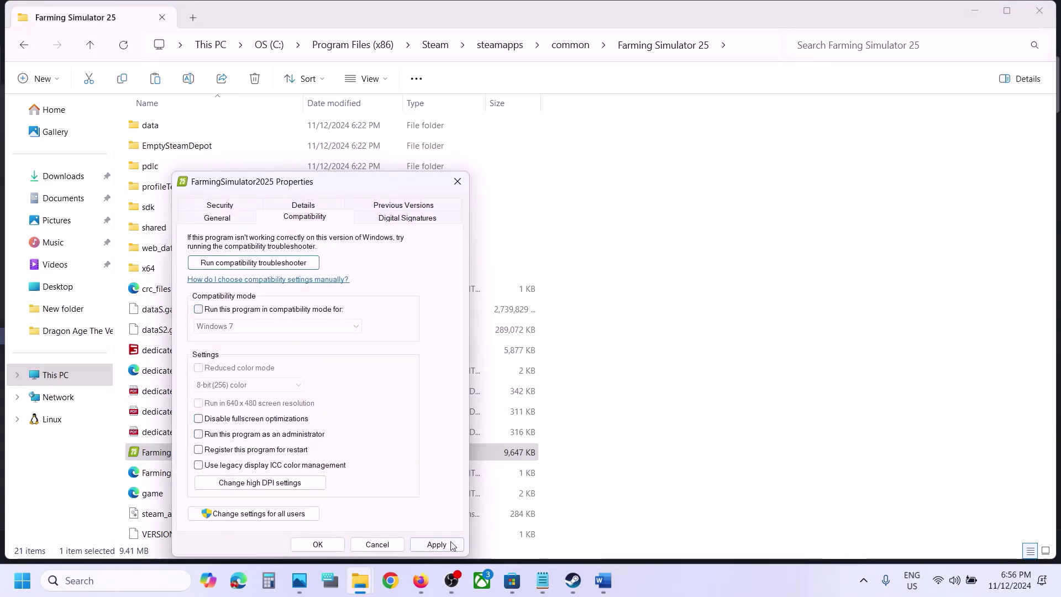
{"action": "left_click", "coordinate": [436, 544]}
{"action": "left_click", "coordinate": [318, 545]}
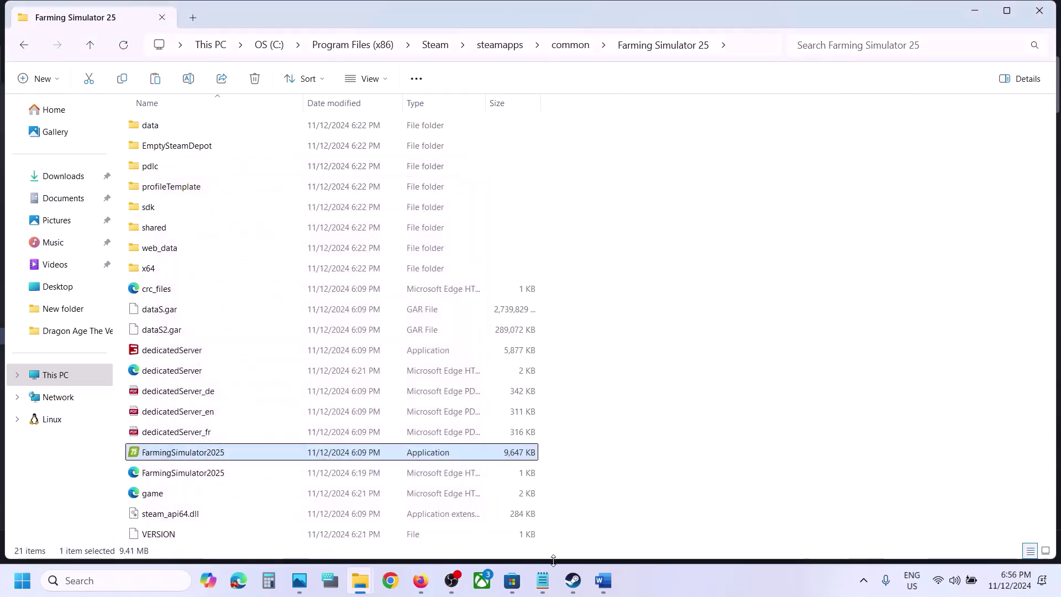
{"action": "left_click", "coordinate": [572, 586]}
{"action": "left_click", "coordinate": [613, 588]}
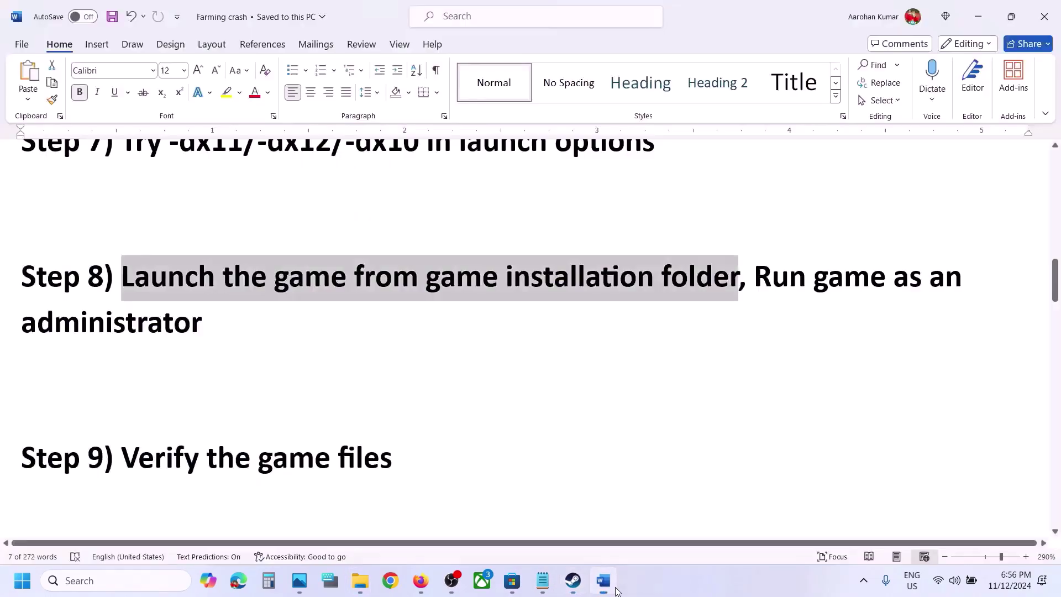
{"action": "scroll", "coordinate": [310, 366], "scroll_direction": "down", "scroll_amount": 1}
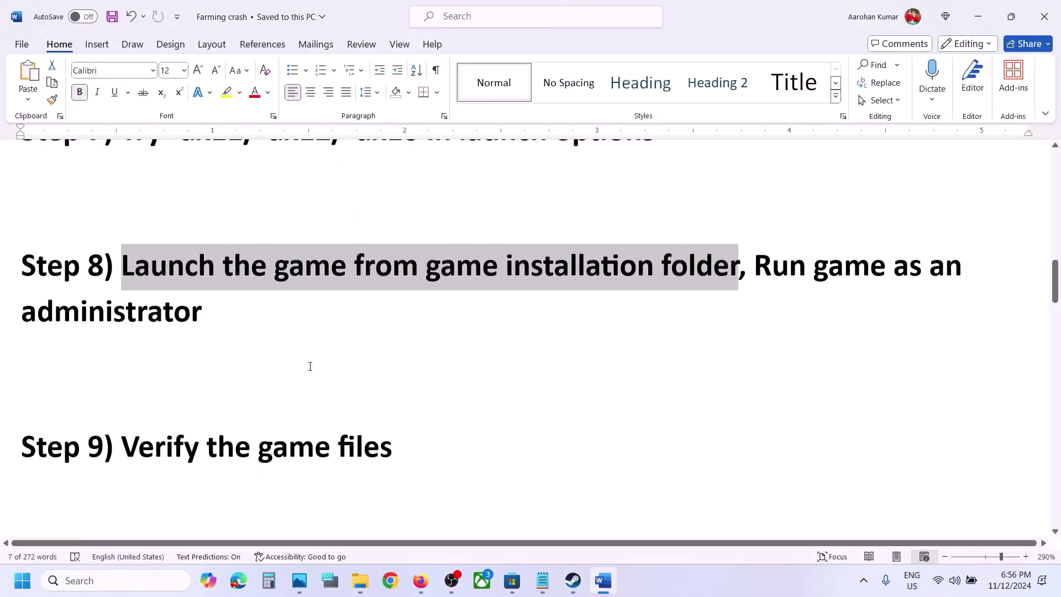
{"action": "left_click", "coordinate": [573, 581]}
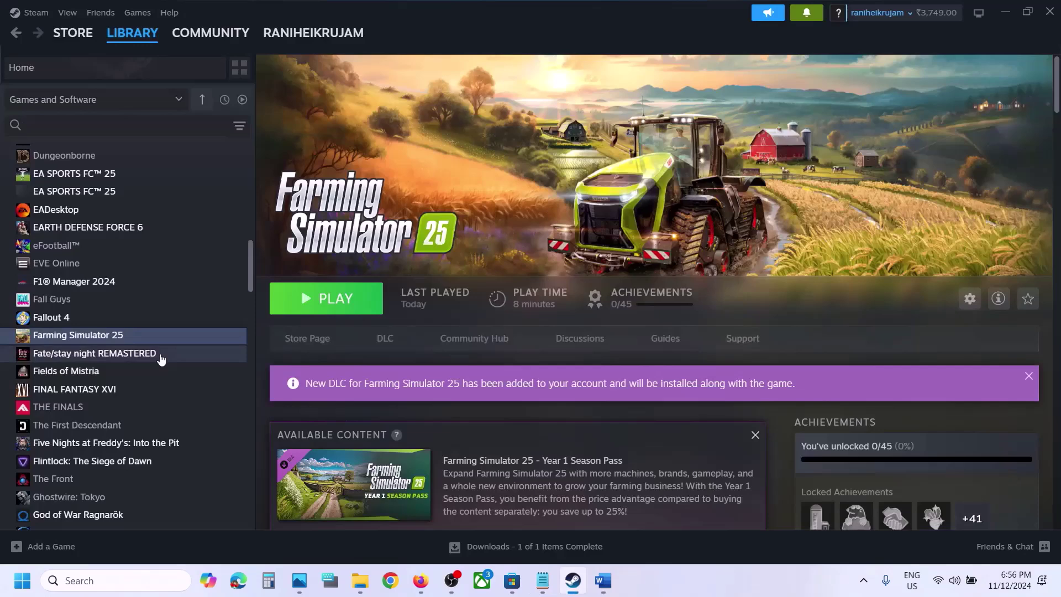
{"action": "right_click", "coordinate": [130, 335]}
{"action": "left_click", "coordinate": [165, 436]}
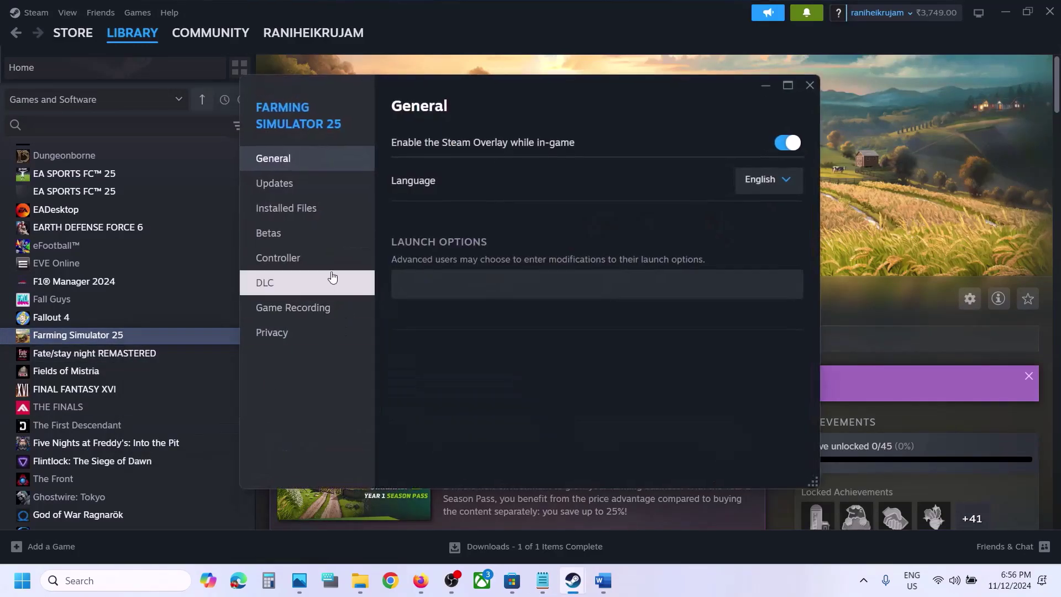
{"action": "left_click", "coordinate": [300, 213]}
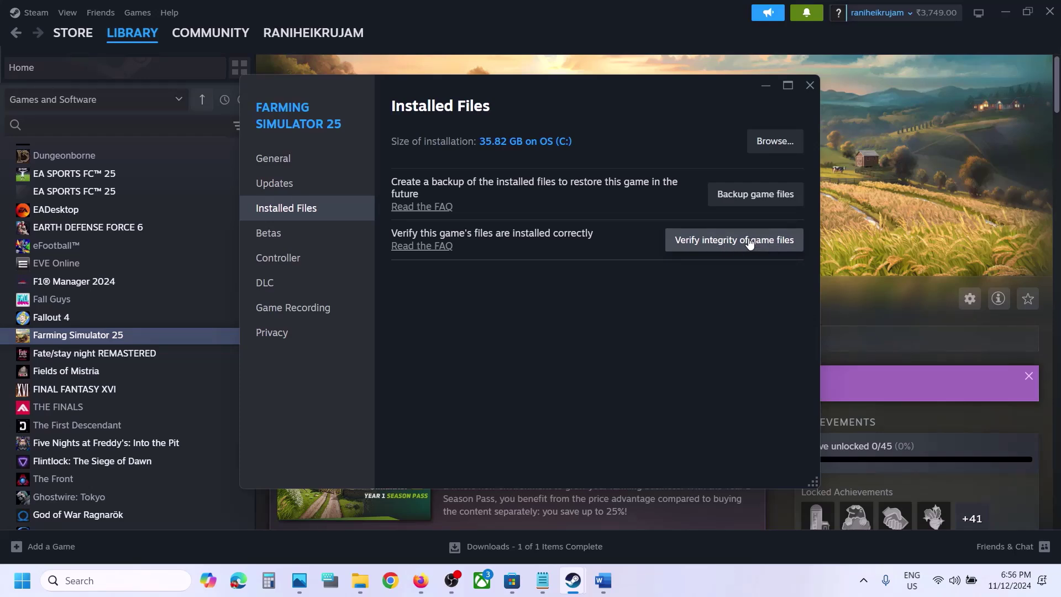
{"action": "left_click", "coordinate": [810, 84]}
{"action": "left_click", "coordinate": [602, 580]}
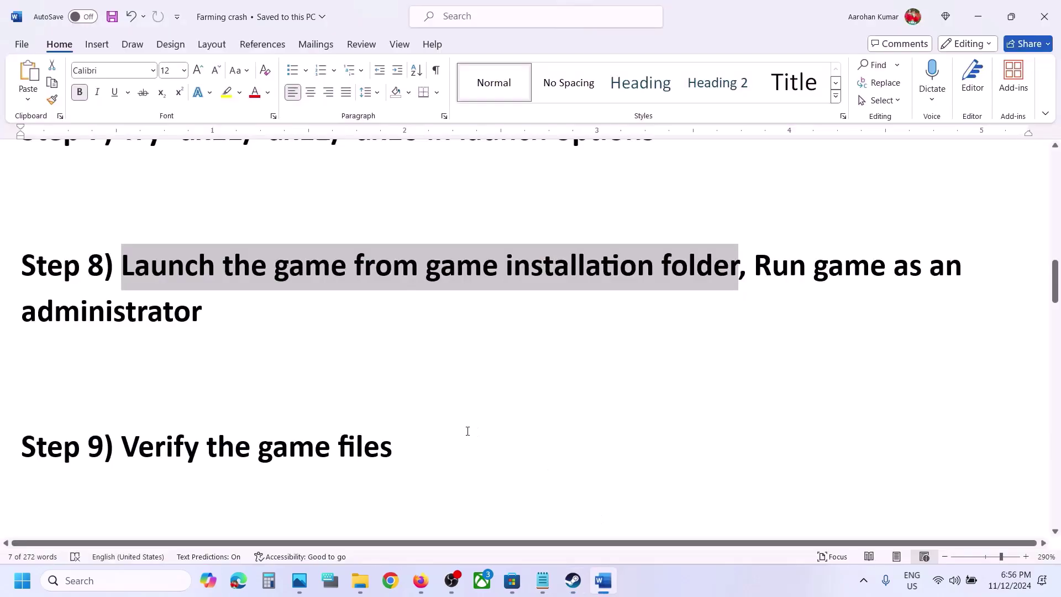
{"action": "scroll", "coordinate": [466, 430], "scroll_direction": "down", "scroll_amount": 5}
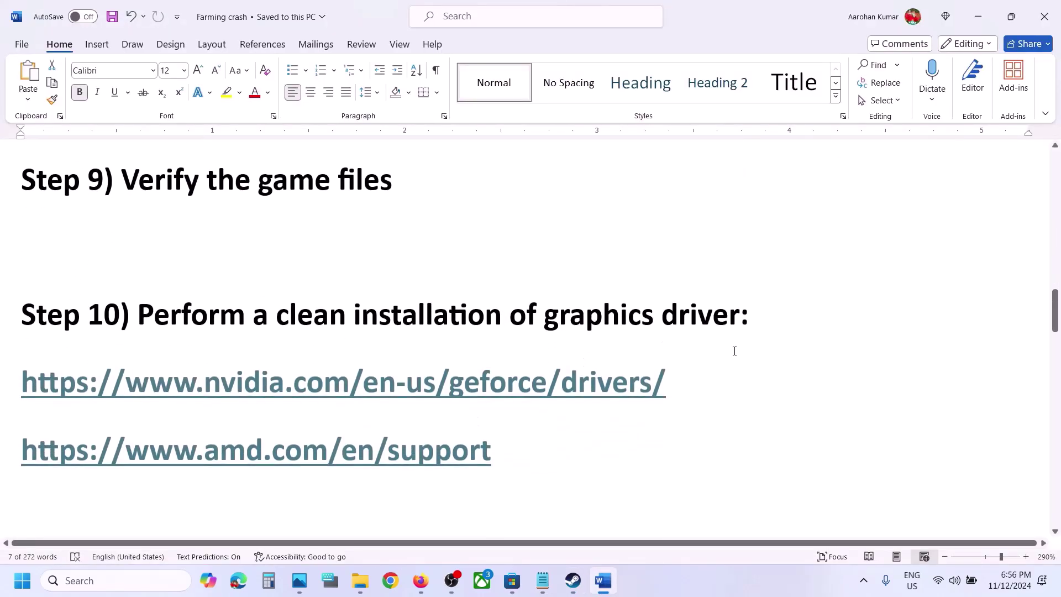
Step: Select Step 10's NVIDIA and AMD driver links, then show NVIDIA's Drivers page in Chrome
{"action": "left_click_drag", "start_coordinate": [686, 372], "coordinate": [189, 364]}
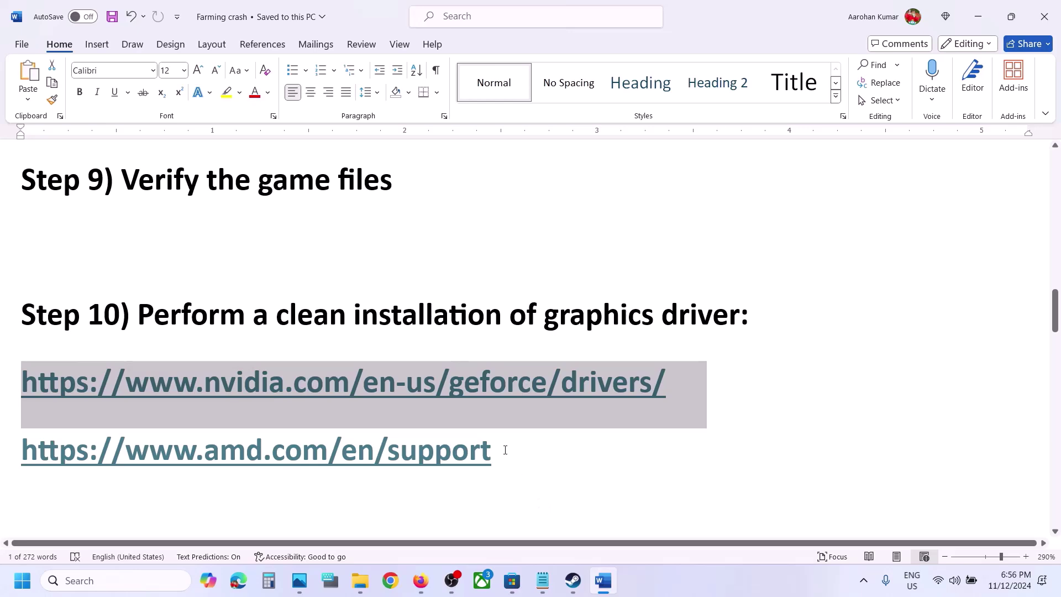
{"action": "left_click_drag", "start_coordinate": [498, 447], "coordinate": [89, 450]}
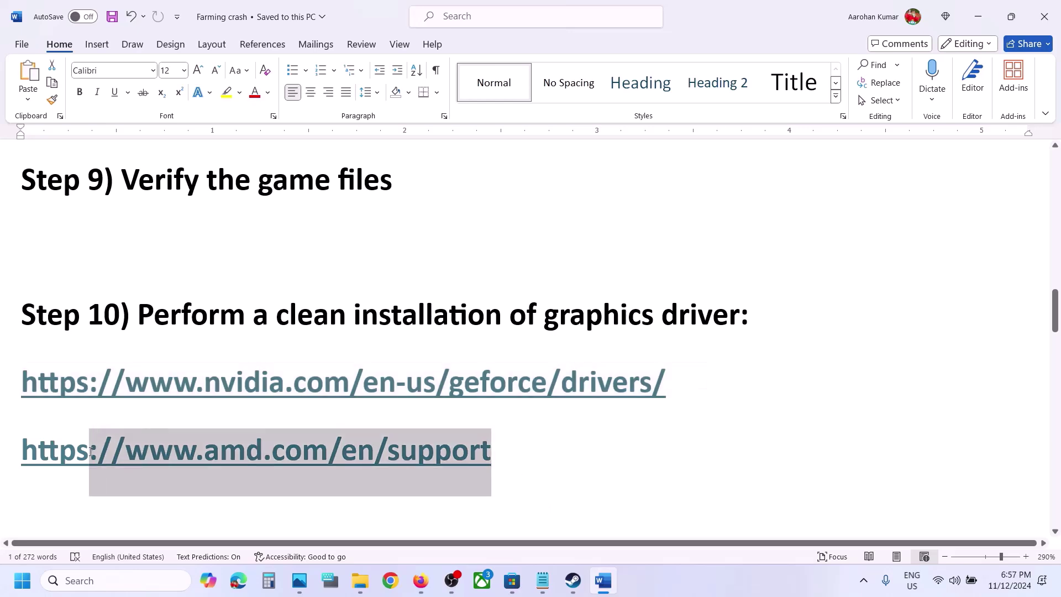
{"action": "left_click", "coordinate": [671, 568]}
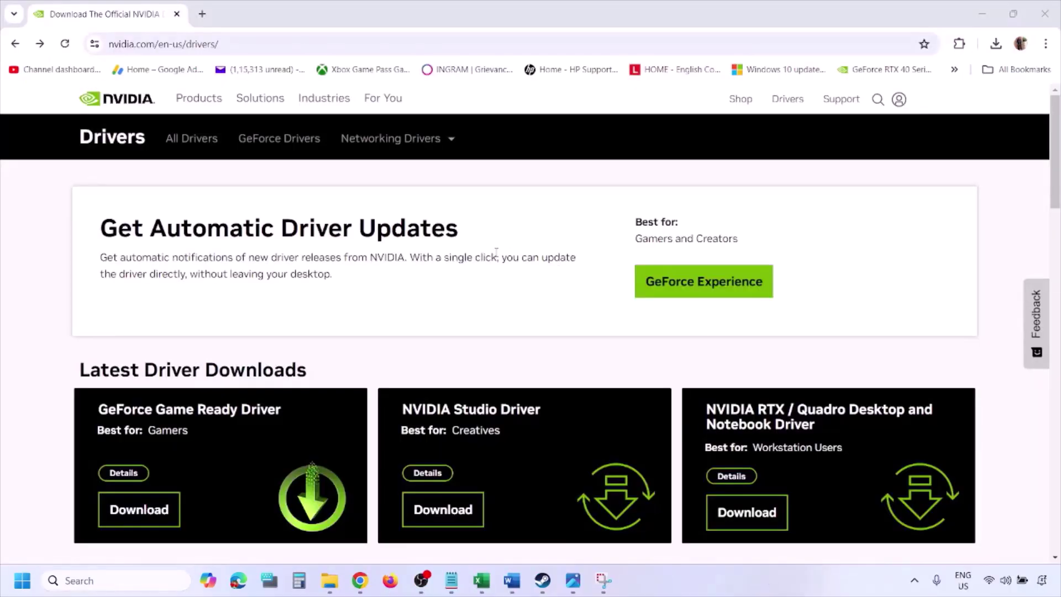
Step: Search NVIDIA drivers for the RTX 3050 Laptop GPU on Windows 11, then view the saved results screenshot
{"action": "scroll", "coordinate": [248, 338], "scroll_direction": "down", "scroll_amount": 9}
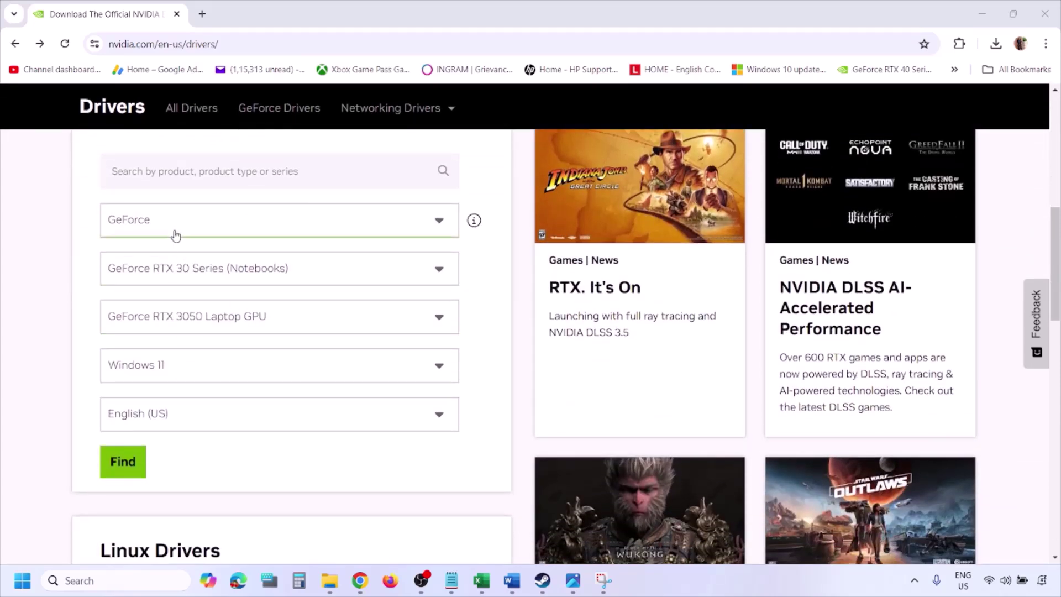
{"action": "left_click", "coordinate": [175, 368]}
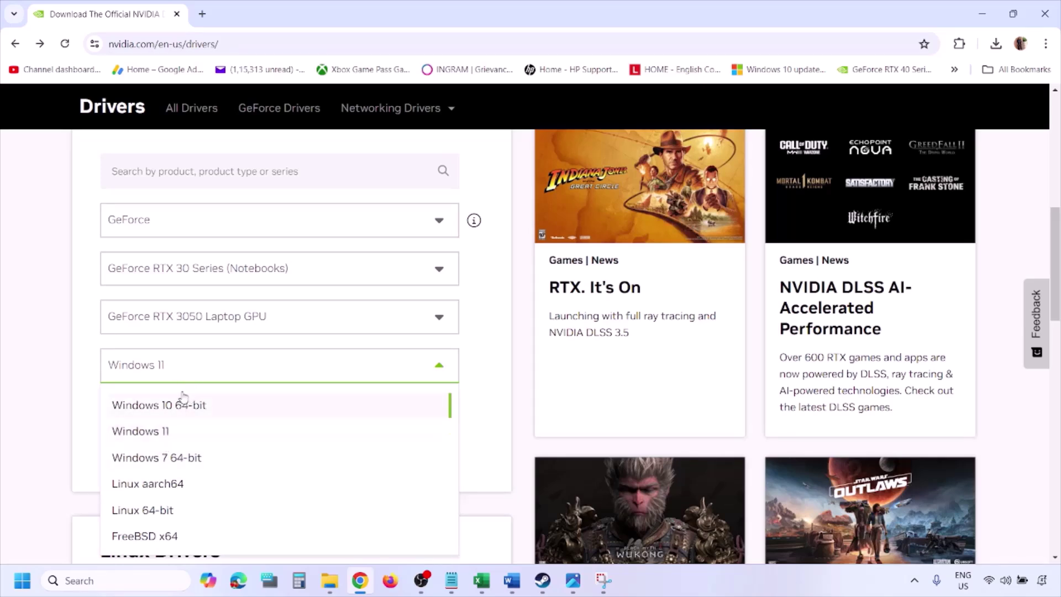
{"action": "left_click", "coordinate": [154, 434]}
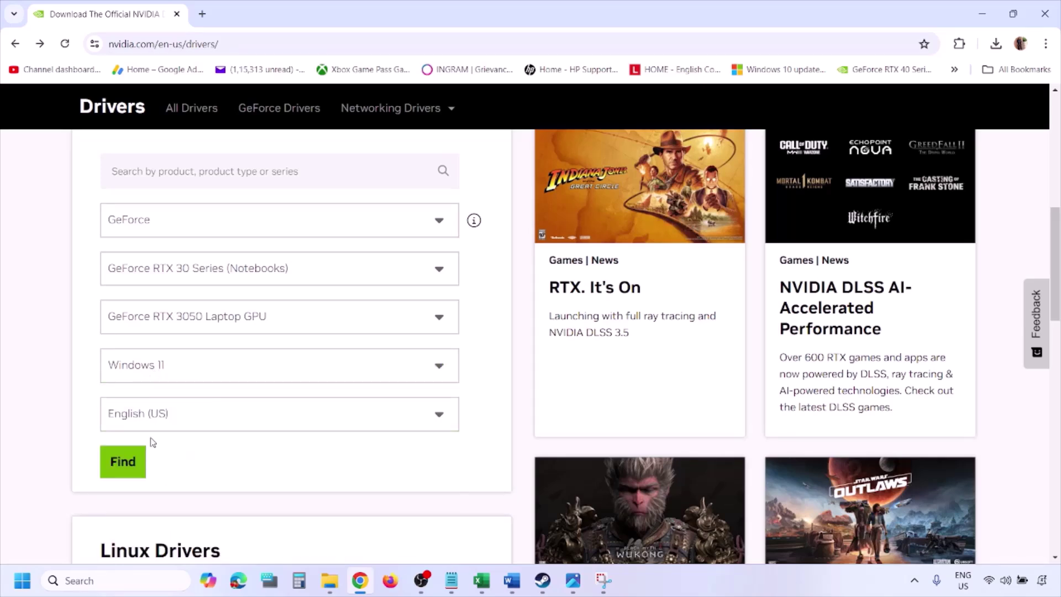
{"action": "left_click", "coordinate": [122, 462]}
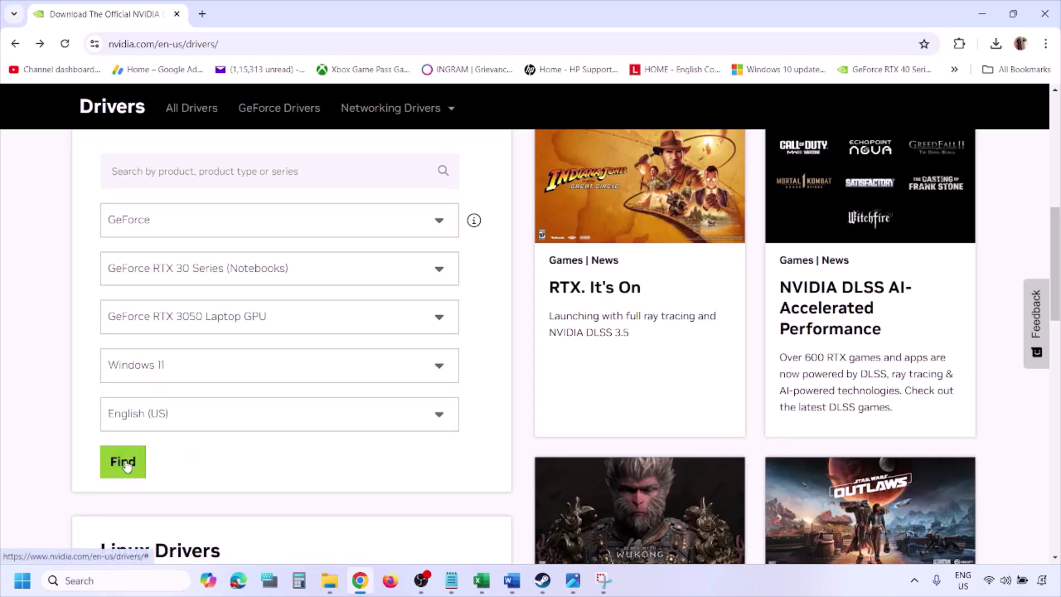
{"action": "left_click", "coordinate": [573, 581]}
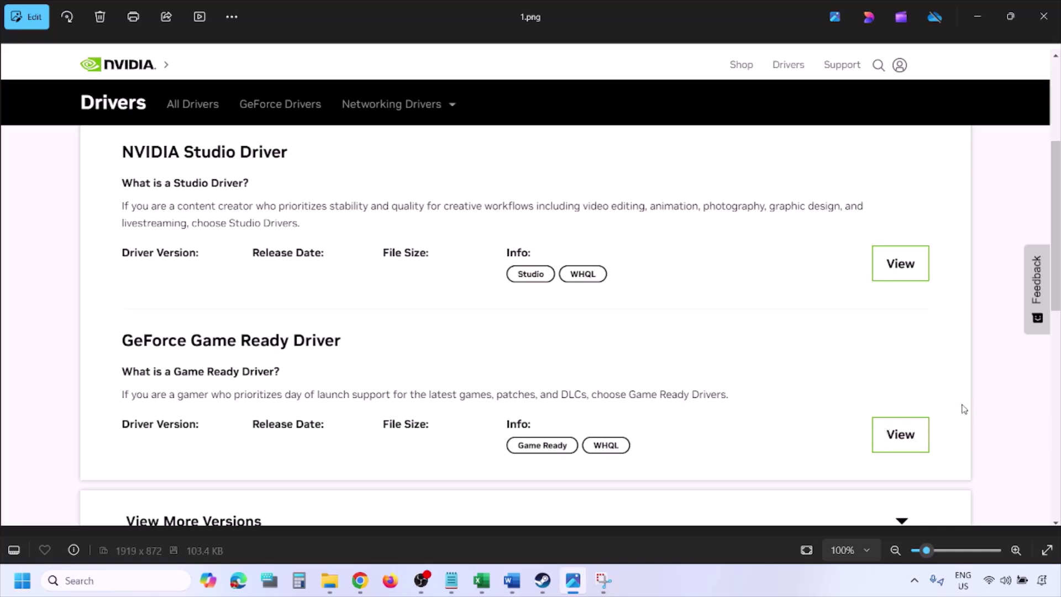
Step: Advance from 1.png to 5.png, through the download page, license agreement and installation options screenshots
{"action": "key", "text": "Right"}
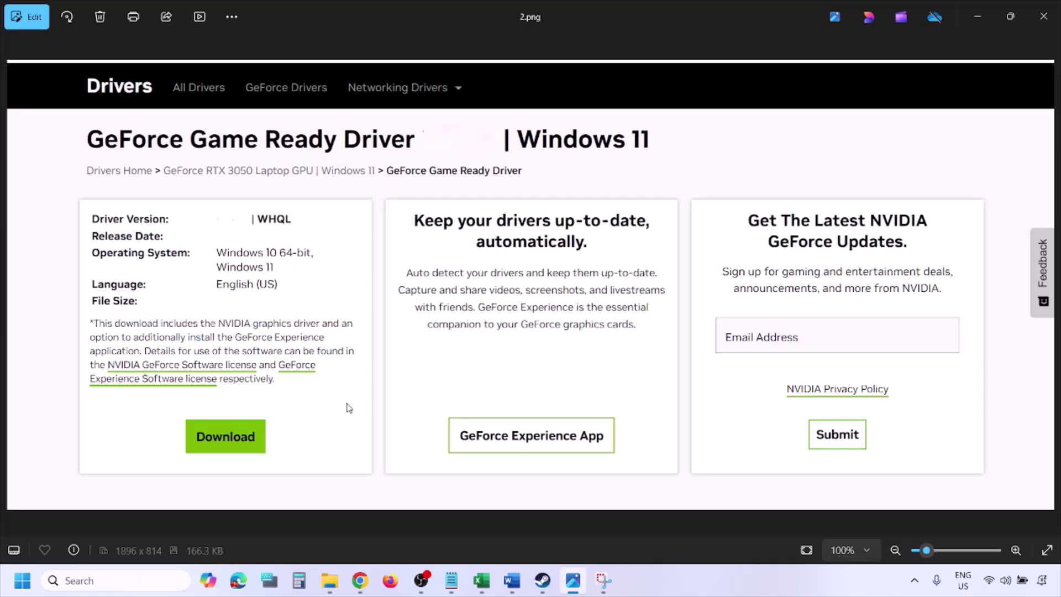
{"action": "key", "text": "Right"}
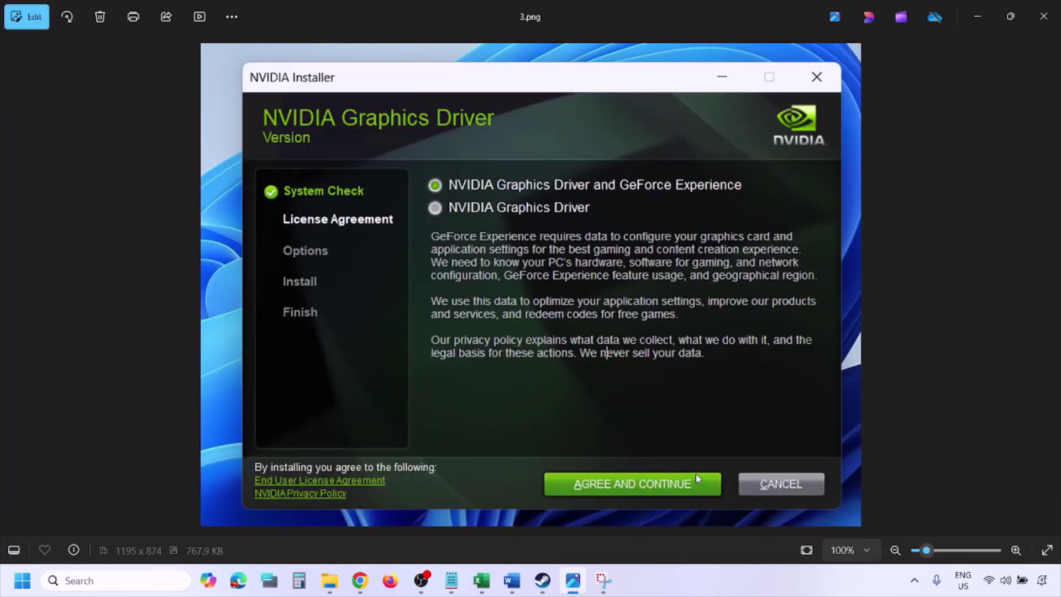
{"action": "key", "text": "Right"}
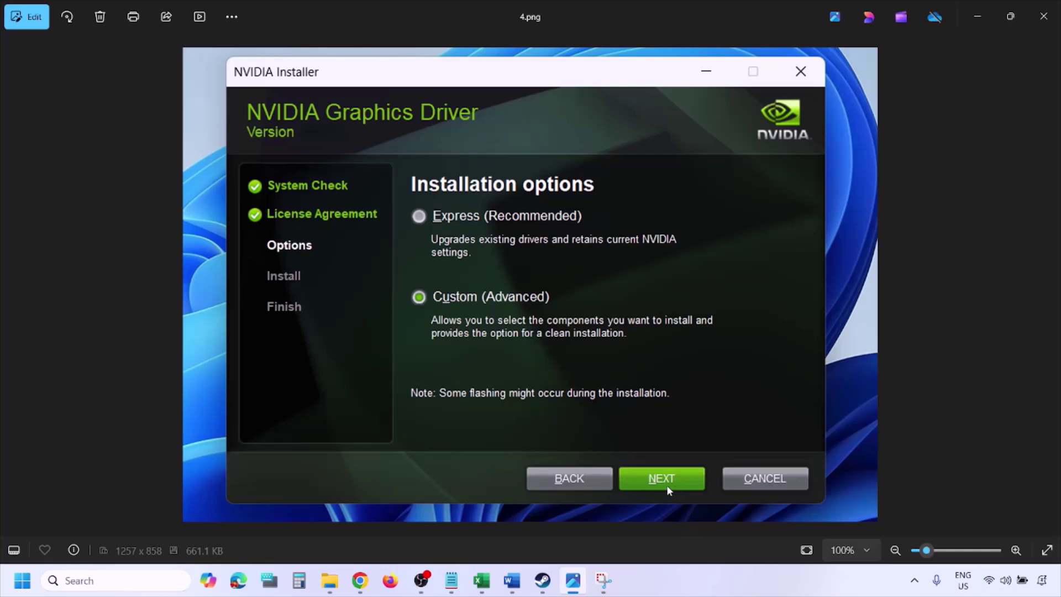
{"action": "key", "text": "Right"}
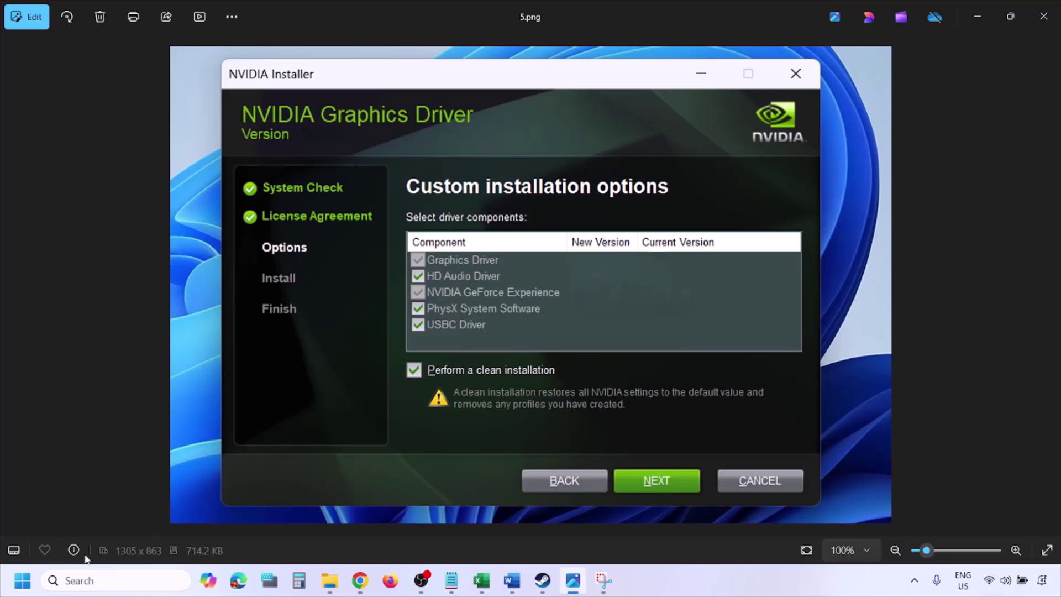
Step: Show the Start menu's power options with Restart, then dismiss them without choosing one
{"action": "left_click", "coordinate": [23, 580]}
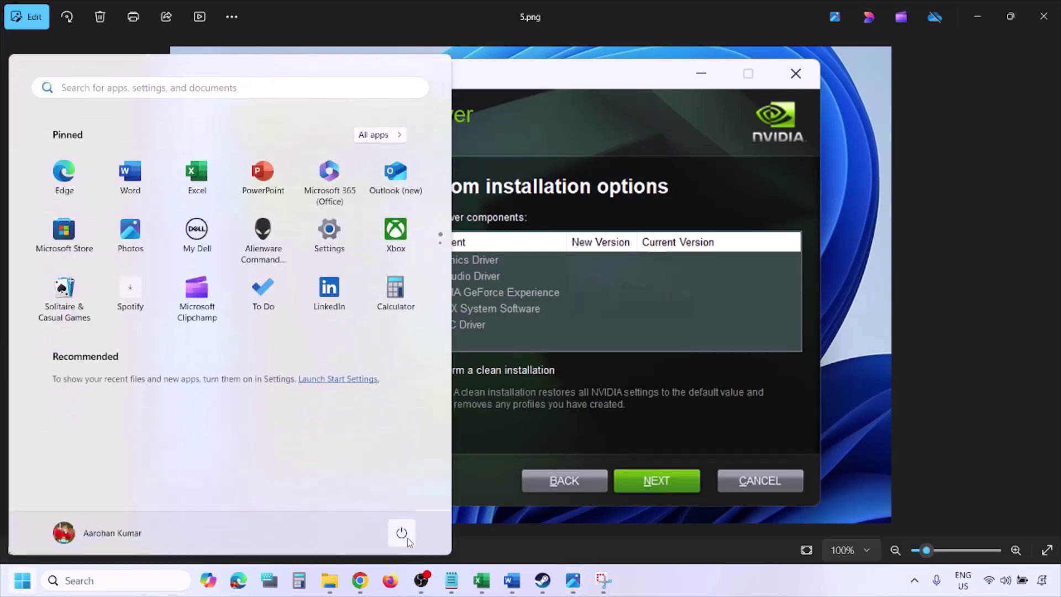
{"action": "left_click", "coordinate": [402, 534]}
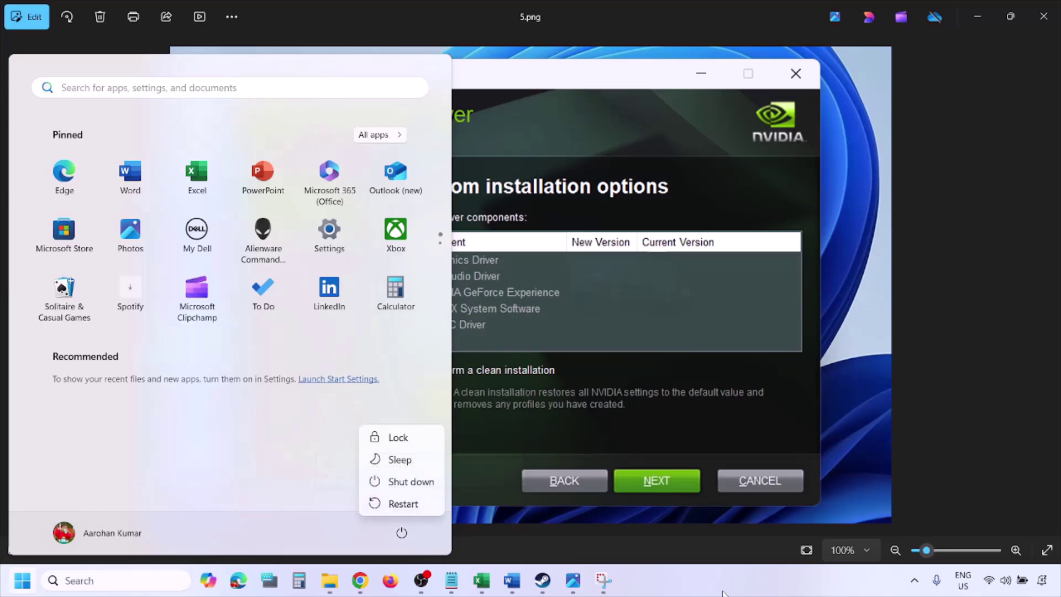
{"action": "left_click", "coordinate": [722, 592]}
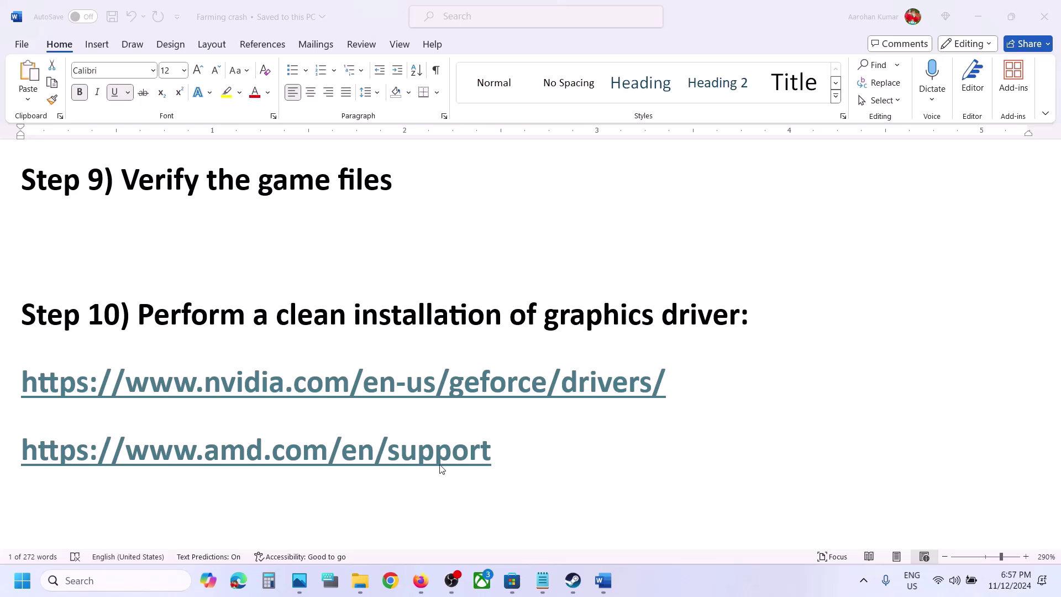
Step: Scroll to Step 11, select 'graphics' and search Windows for graphics settings
{"action": "scroll", "coordinate": [558, 464], "scroll_direction": "down", "scroll_amount": 4}
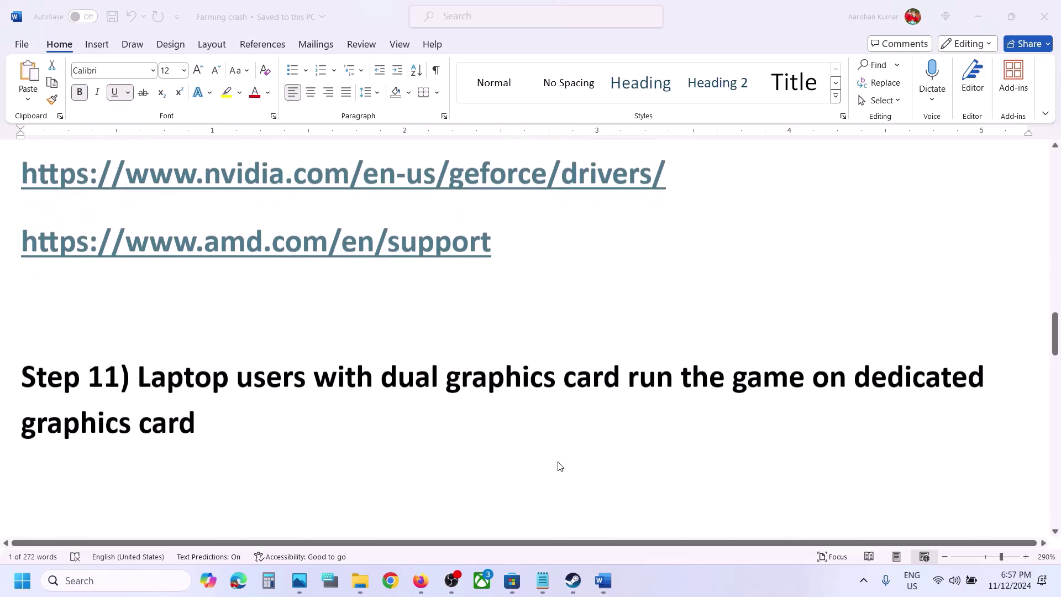
{"action": "left_click", "coordinate": [425, 382]}
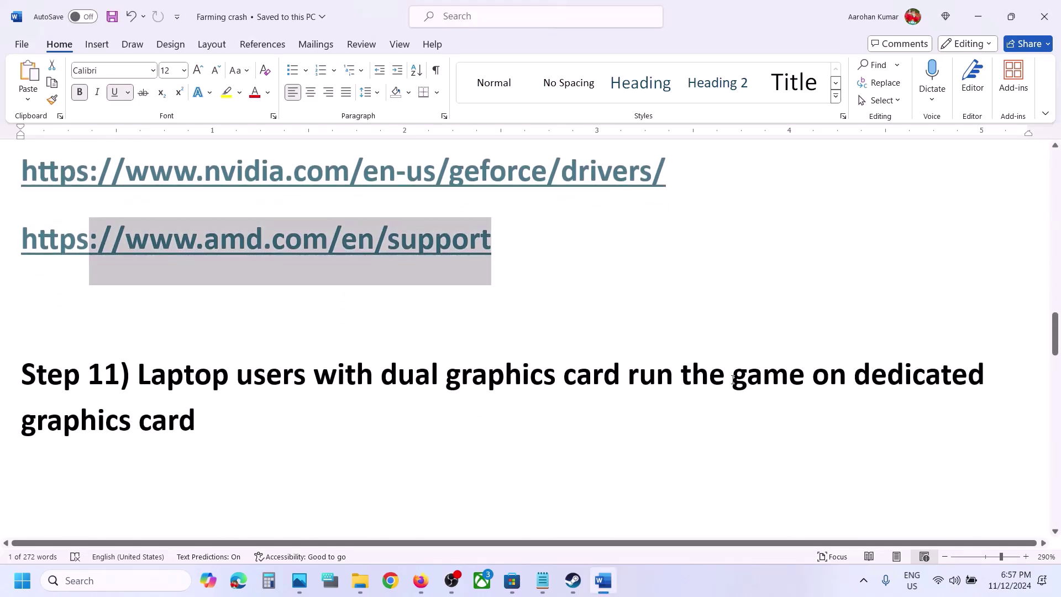
{"action": "double_click", "coordinate": [463, 374]}
{"action": "key", "text": "ctrl+c"}
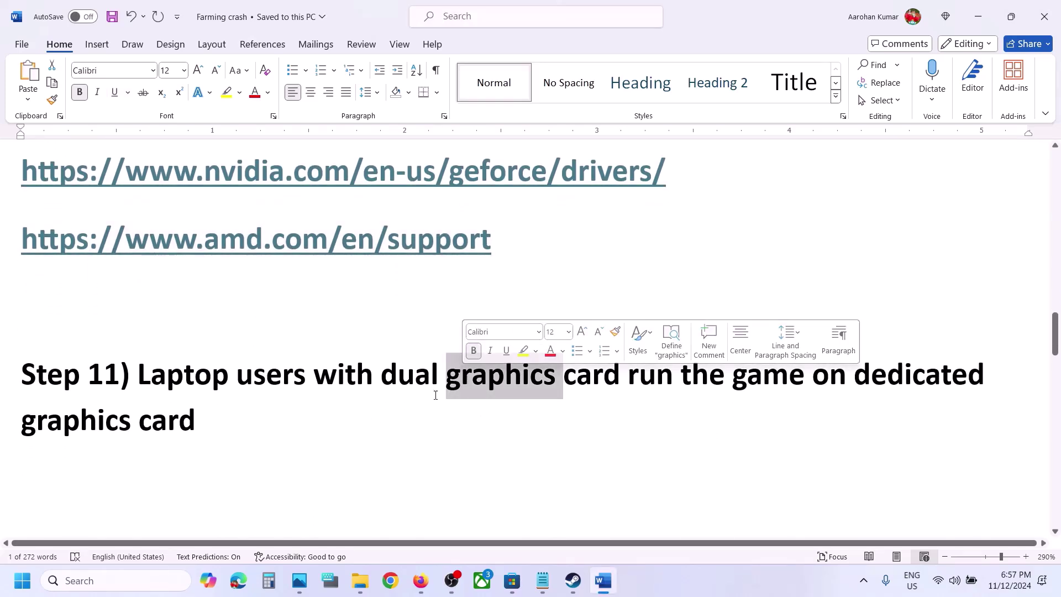
{"action": "left_click", "coordinate": [145, 581]}
{"action": "key", "text": "ctrl+v"}
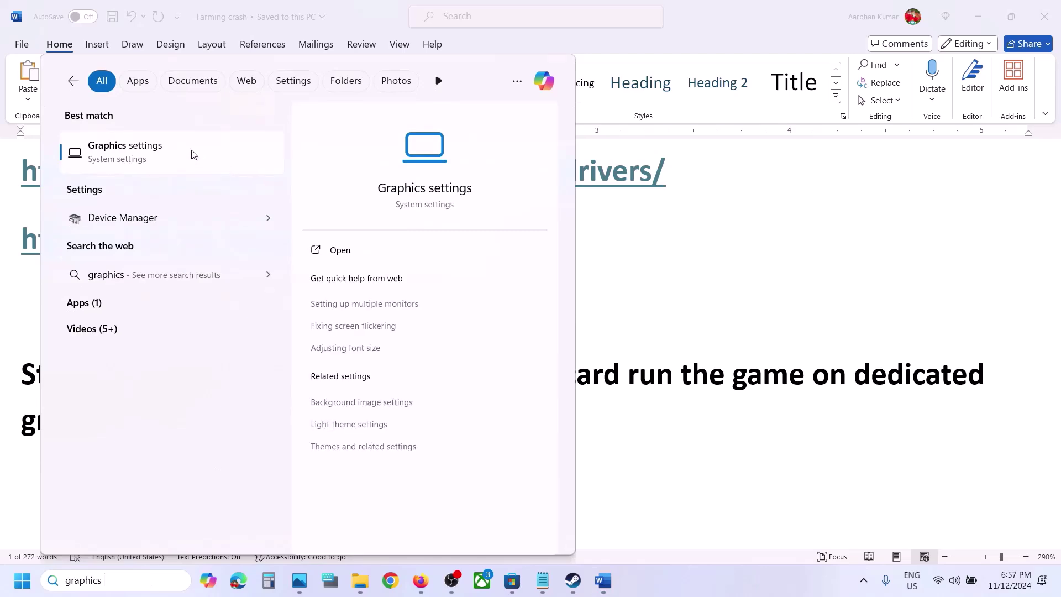
Step: Open Graphics settings and browse for a desktop app into C:\Program Files (x86)
{"action": "left_click", "coordinate": [194, 154]}
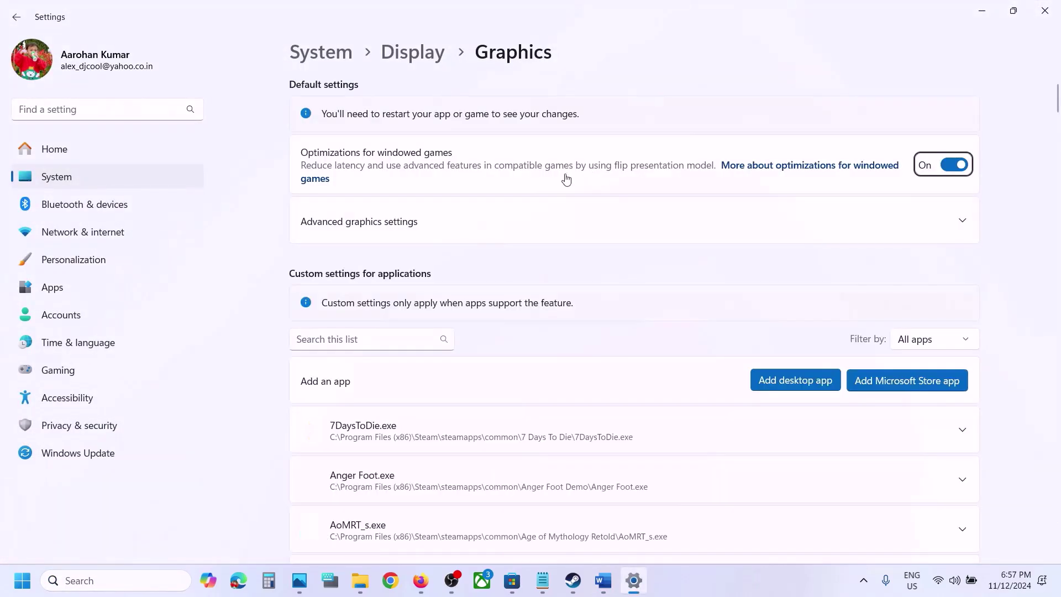
{"action": "left_click", "coordinate": [791, 382]}
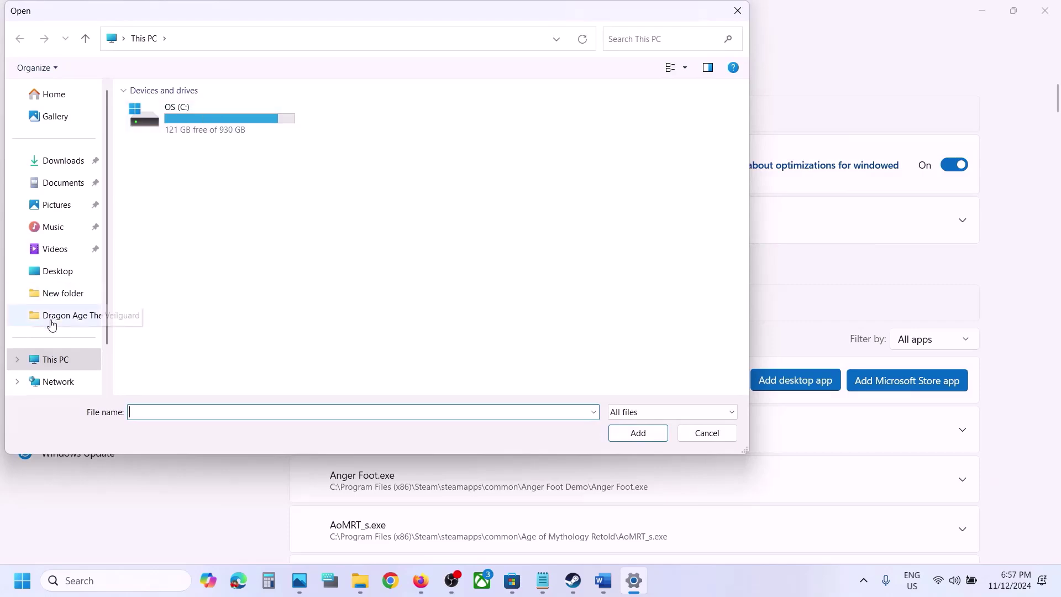
{"action": "double_click", "coordinate": [194, 120]}
{"action": "scroll", "coordinate": [238, 262], "scroll_direction": "down", "scroll_amount": 3}
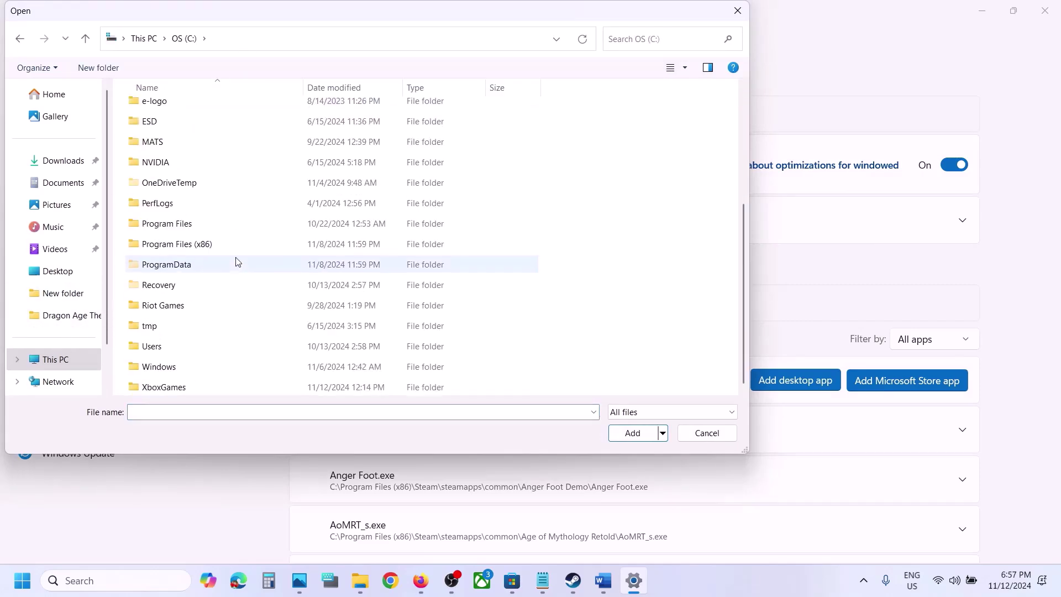
{"action": "double_click", "coordinate": [200, 245]}
Step: Add FarmingSimulator2025 from Steam\steamapps\common\Farming Simulator 25 to the graphics list
{"action": "scroll", "coordinate": [201, 250], "scroll_direction": "down", "scroll_amount": 5}
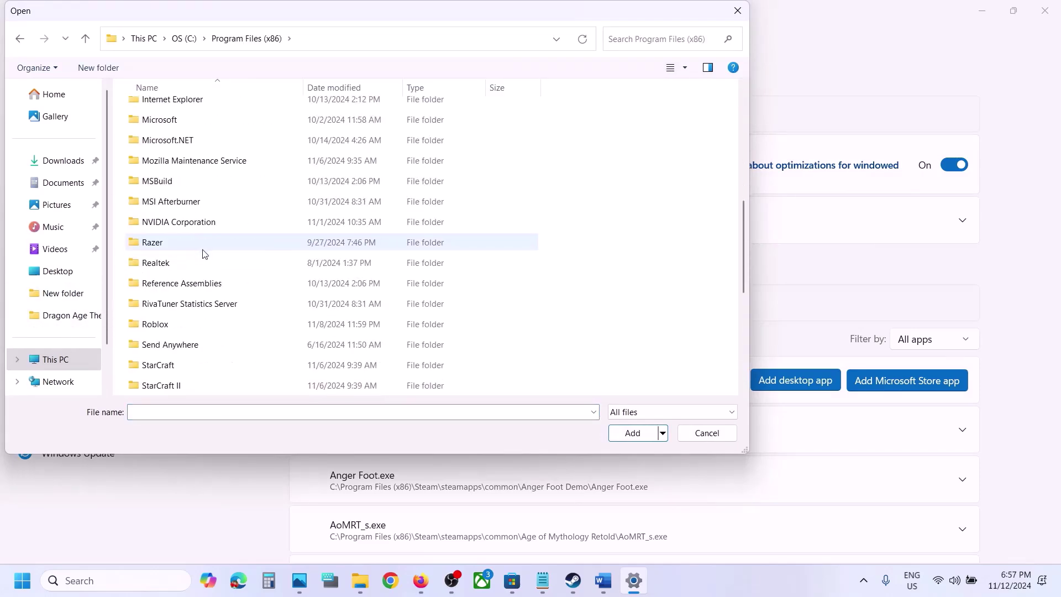
{"action": "scroll", "coordinate": [163, 365], "scroll_direction": "down", "scroll_amount": 2}
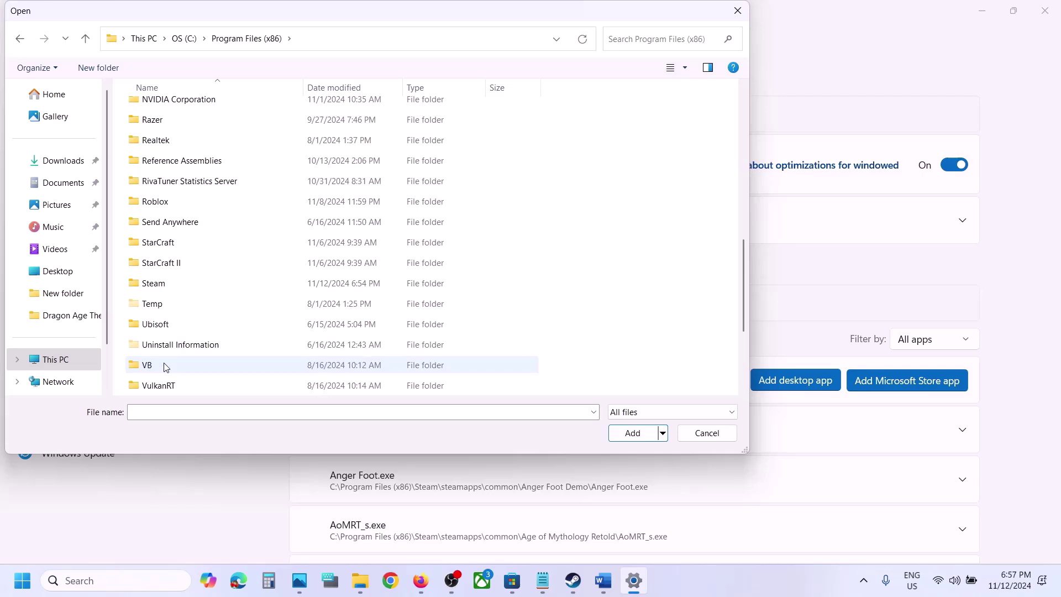
{"action": "double_click", "coordinate": [161, 286]}
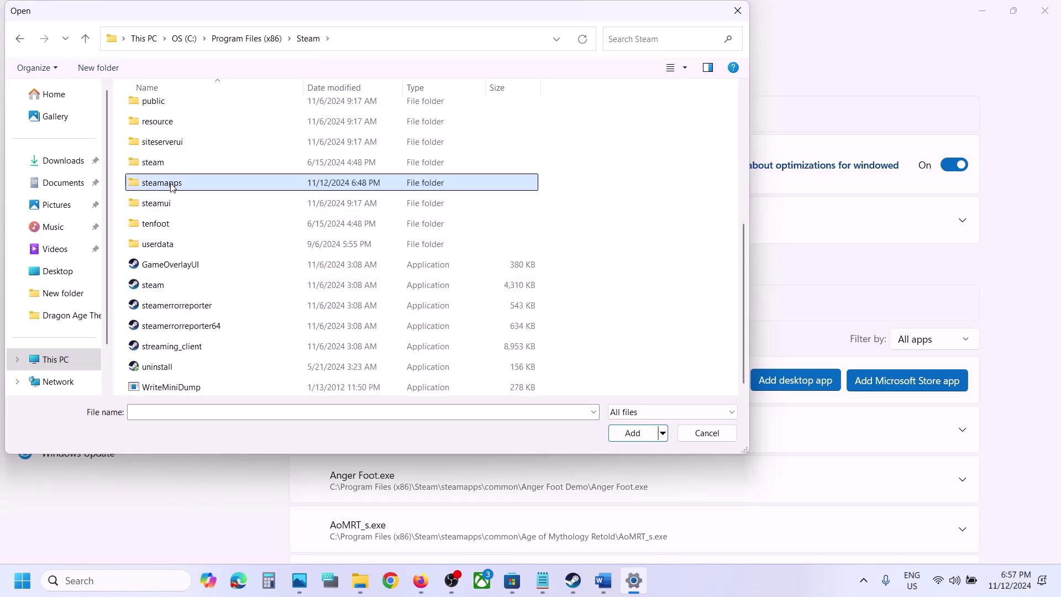
{"action": "double_click", "coordinate": [160, 181]}
{"action": "double_click", "coordinate": [177, 109]}
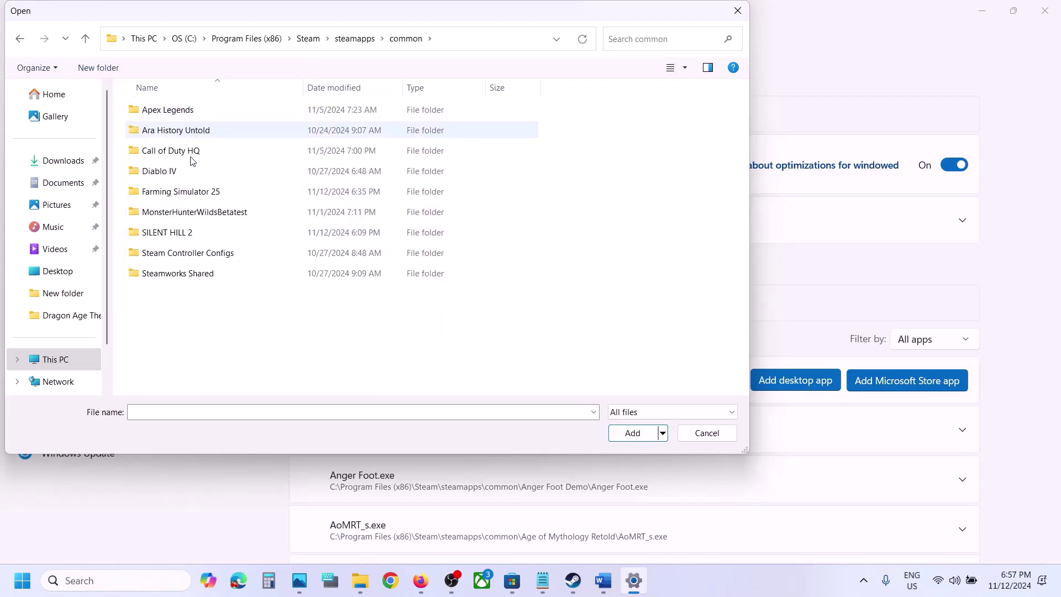
{"action": "double_click", "coordinate": [198, 194]}
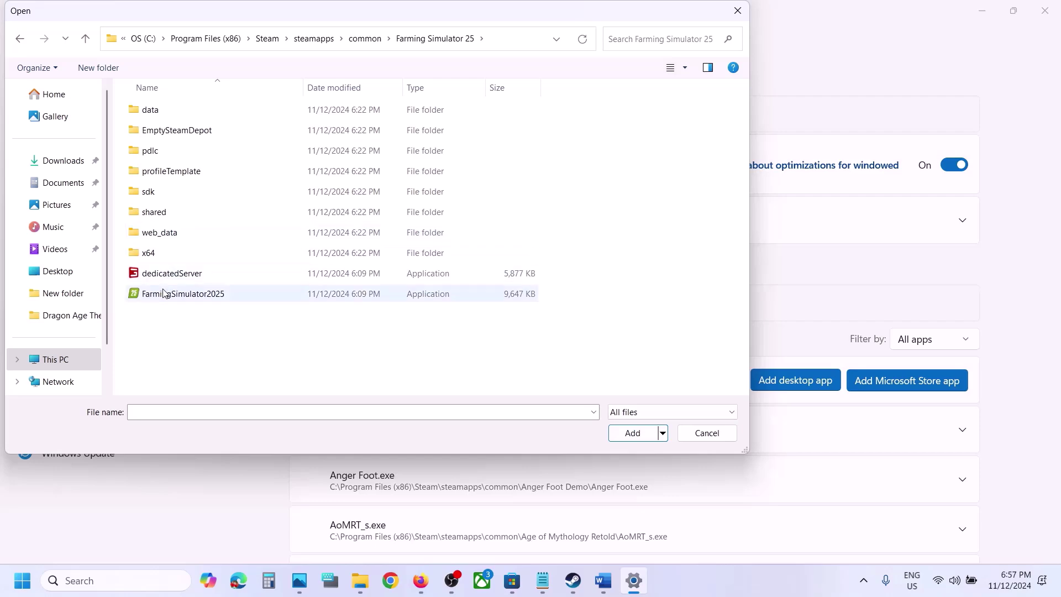
{"action": "left_click", "coordinate": [185, 294]}
{"action": "left_click", "coordinate": [639, 441]}
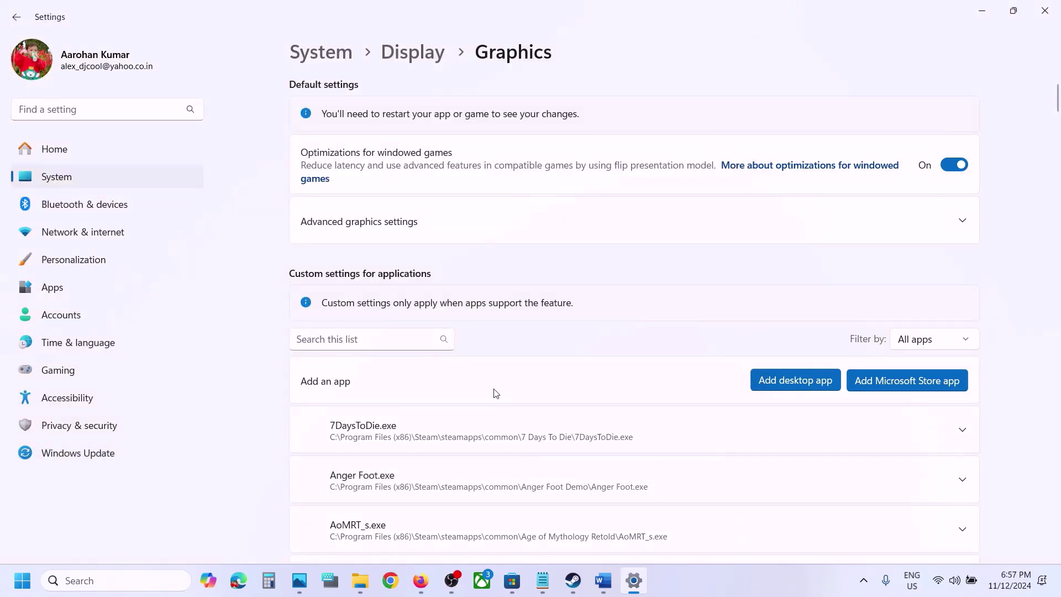
Step: Set GIANTS Launcher's GPU preference to High Performance (NVIDIA GeForce RTX 3050 Laptop GPU)
{"action": "scroll", "coordinate": [495, 393], "scroll_direction": "down", "scroll_amount": 20}
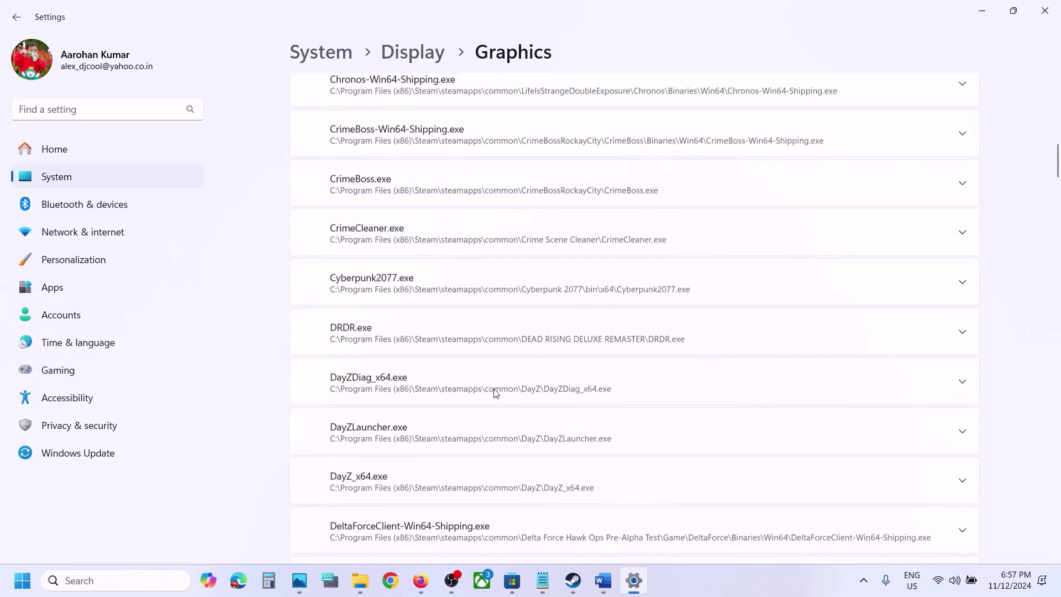
{"action": "scroll", "coordinate": [495, 393], "scroll_direction": "down", "scroll_amount": 15}
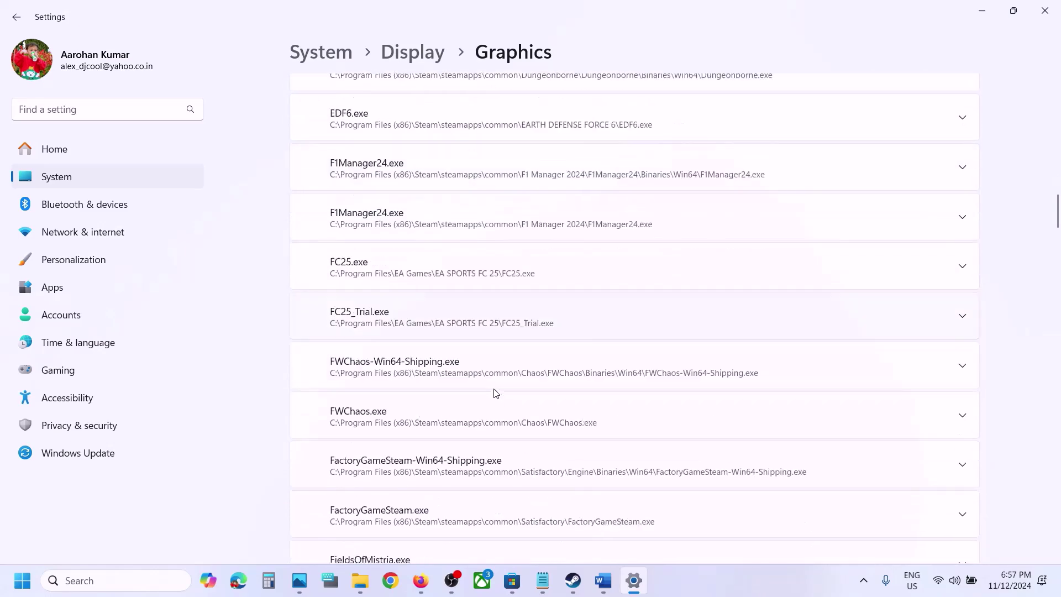
{"action": "scroll", "coordinate": [496, 393], "scroll_direction": "down", "scroll_amount": 15}
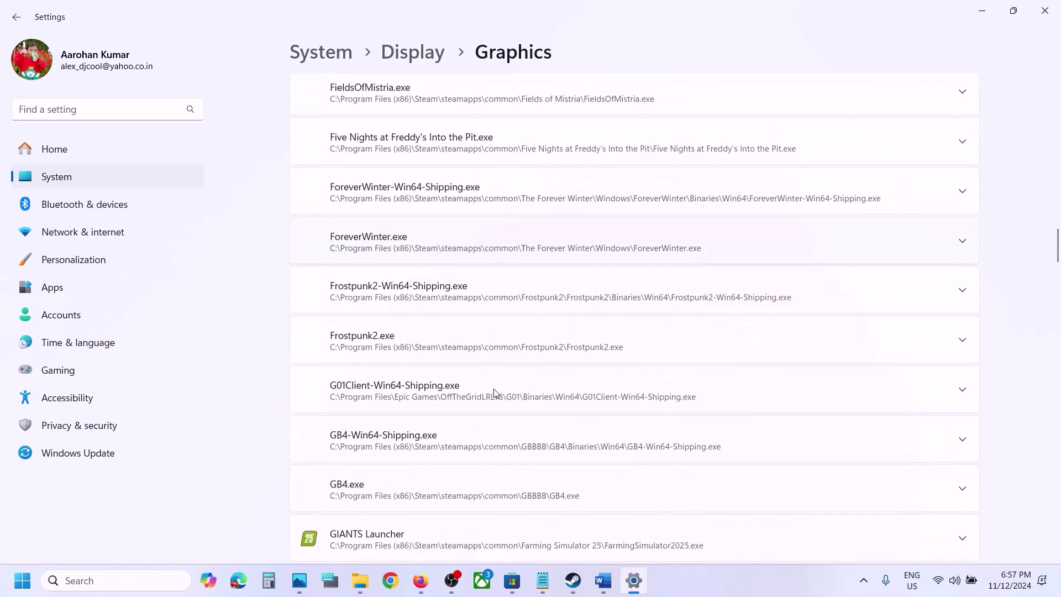
{"action": "scroll", "coordinate": [496, 393], "scroll_direction": "down", "scroll_amount": 3}
{"action": "scroll", "coordinate": [430, 360], "scroll_direction": "down", "scroll_amount": 2}
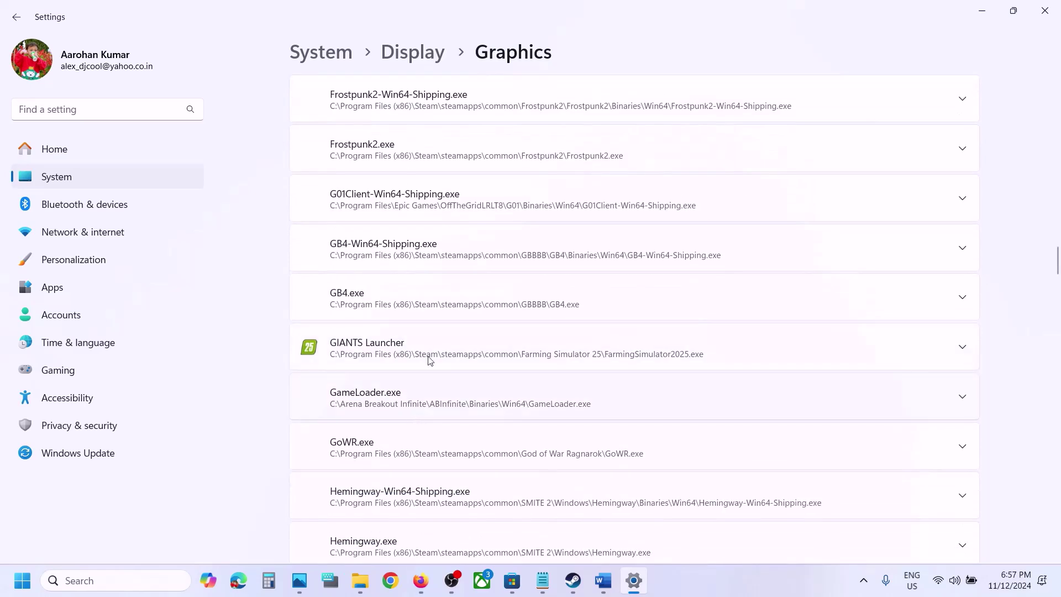
{"action": "left_click", "coordinate": [971, 351]}
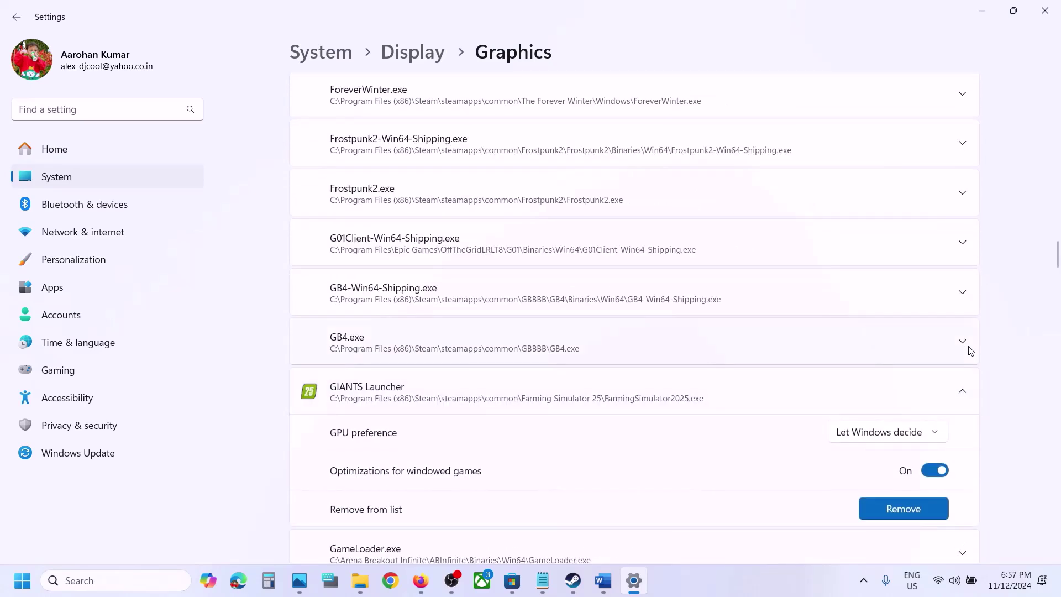
{"action": "left_click", "coordinate": [916, 431]}
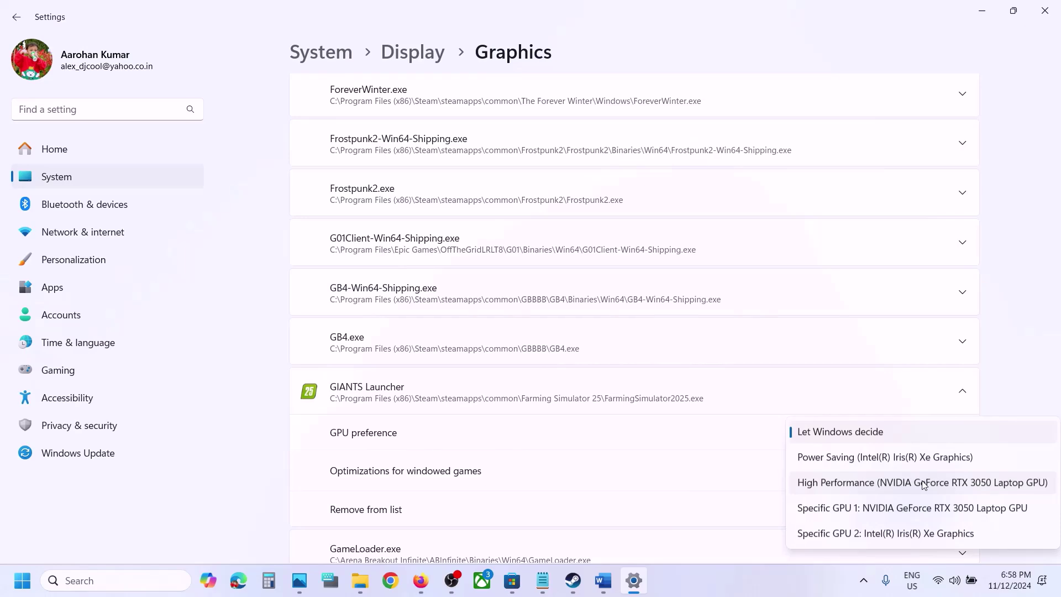
{"action": "left_click", "coordinate": [873, 481]}
{"action": "scroll", "coordinate": [356, 348], "scroll_direction": "up", "scroll_amount": 20}
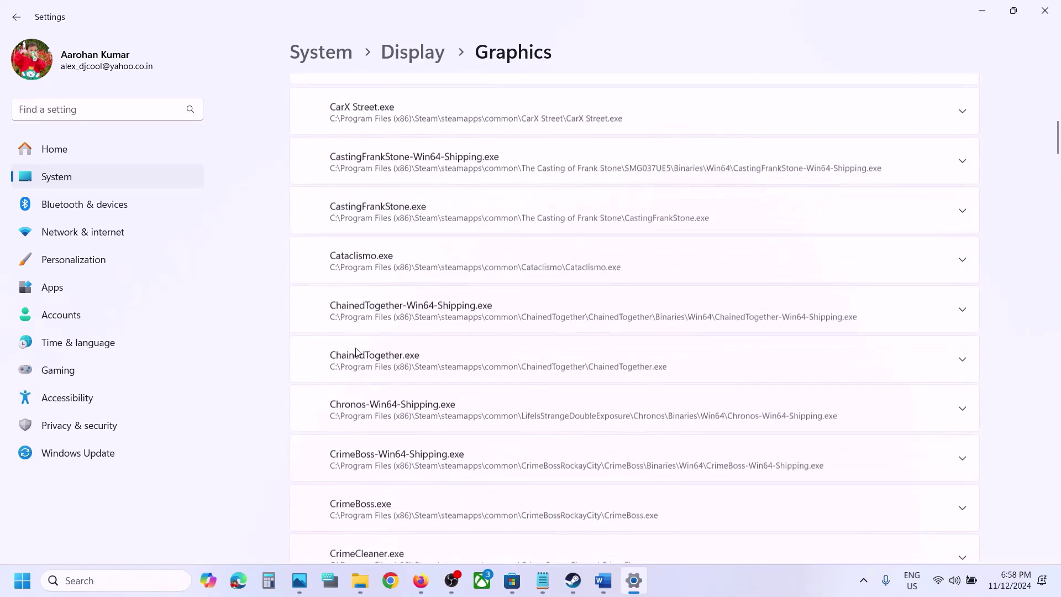
Step: Add FarmingSimulator2025Game from the x64 folder to the graphics app list
{"action": "left_click", "coordinate": [789, 379]}
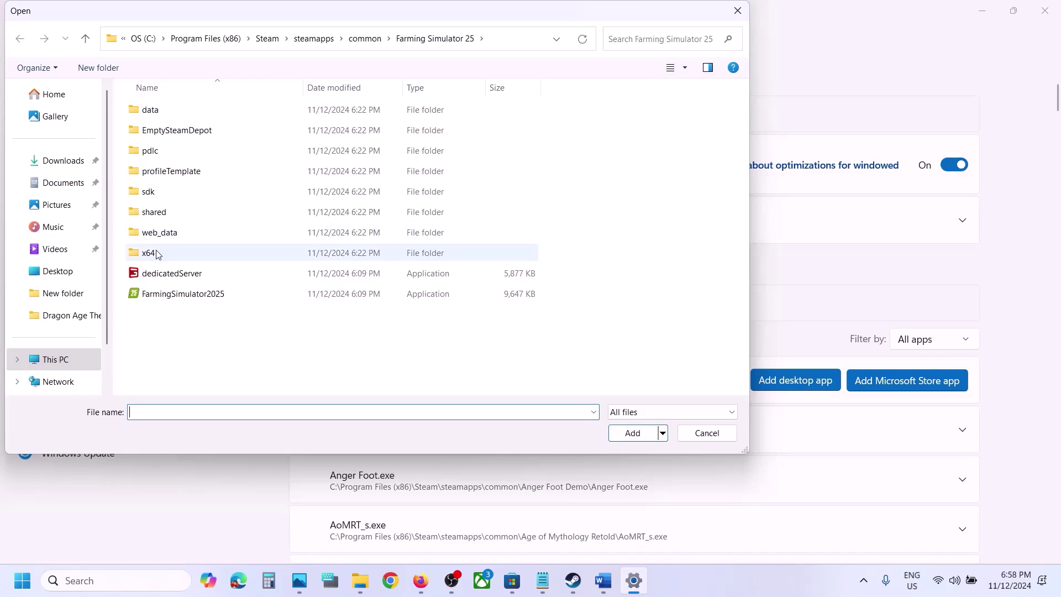
{"action": "double_click", "coordinate": [155, 253]}
{"action": "left_click", "coordinate": [218, 133]}
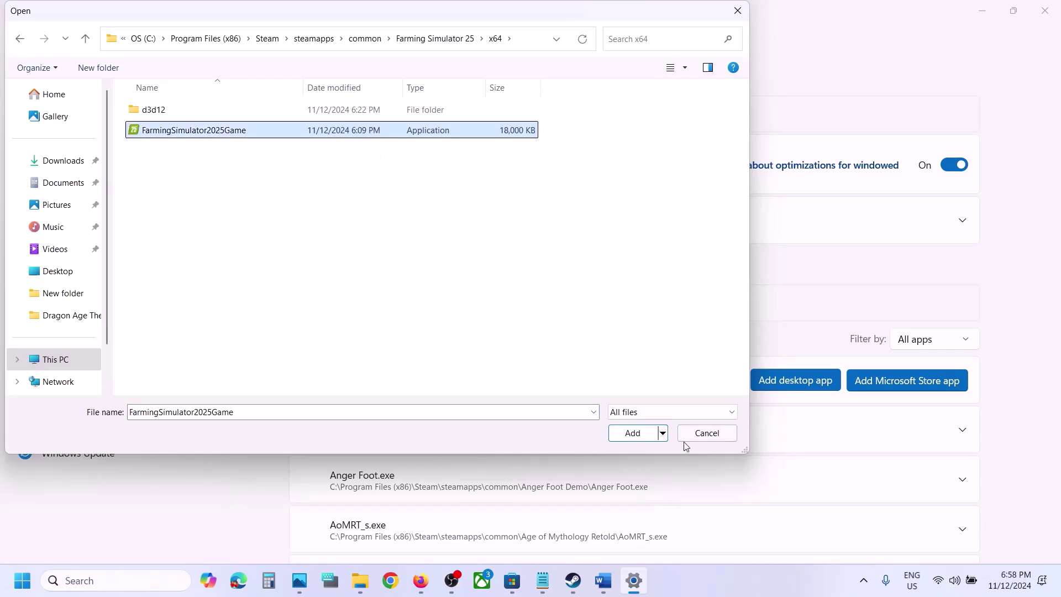
{"action": "left_click", "coordinate": [633, 434]}
Step: Set GIANTS Engine 10.0.0's GPU preference to High Performance NVIDIA GPU
{"action": "scroll", "coordinate": [529, 439], "scroll_direction": "down", "scroll_amount": 3}
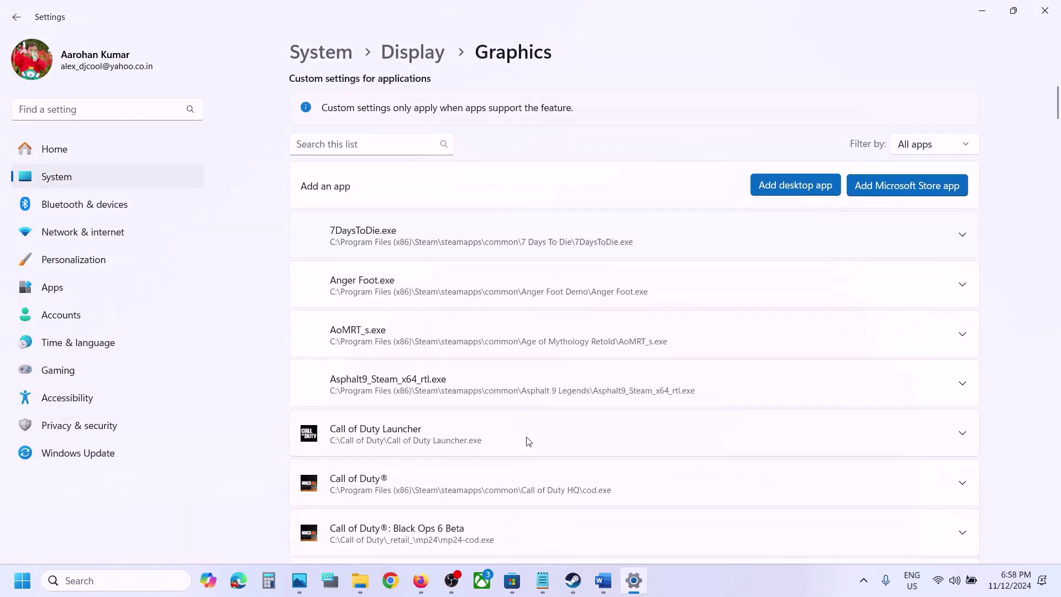
{"action": "scroll", "coordinate": [528, 440], "scroll_direction": "down", "scroll_amount": 15}
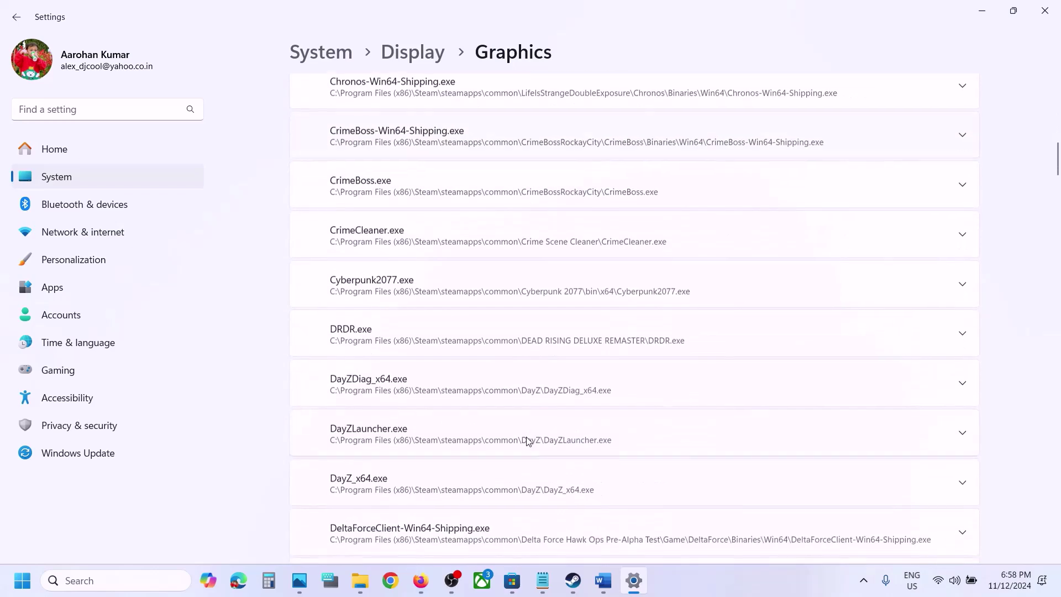
{"action": "scroll", "coordinate": [528, 440], "scroll_direction": "down", "scroll_amount": 12}
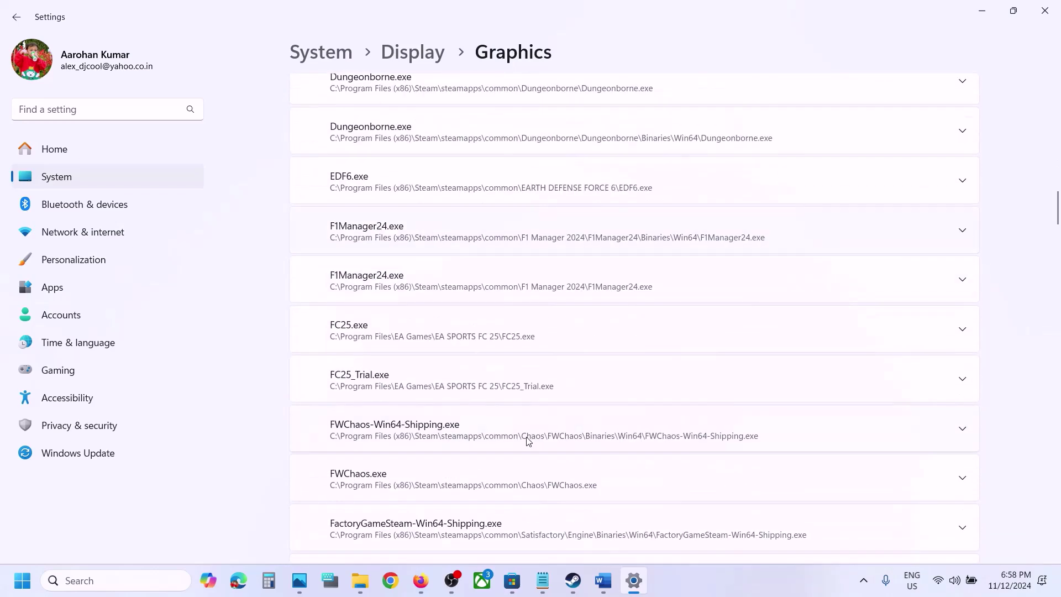
{"action": "scroll", "coordinate": [528, 441], "scroll_direction": "down", "scroll_amount": 15}
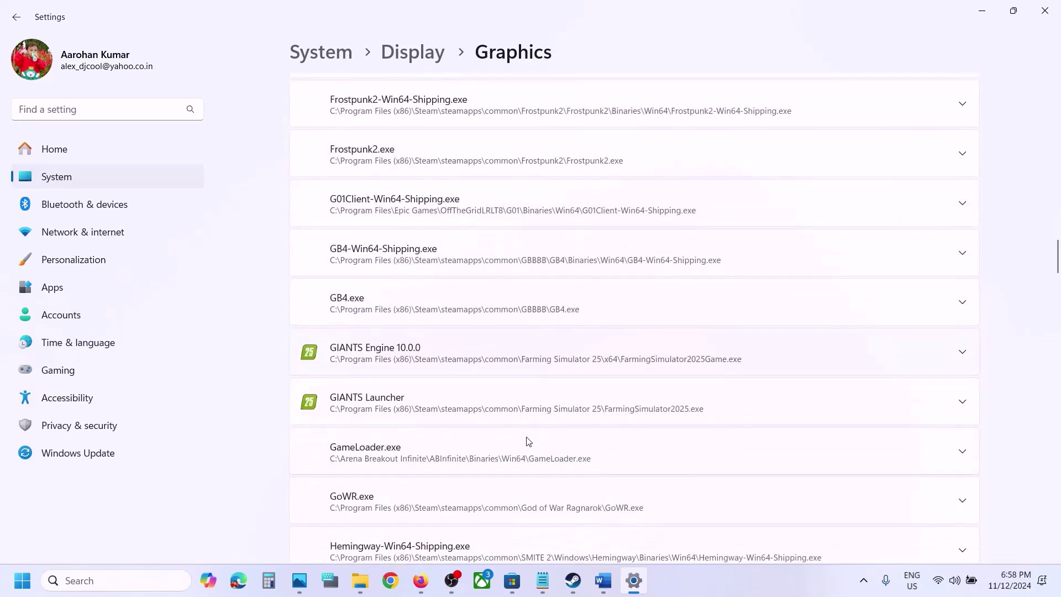
{"action": "left_click", "coordinate": [962, 352]}
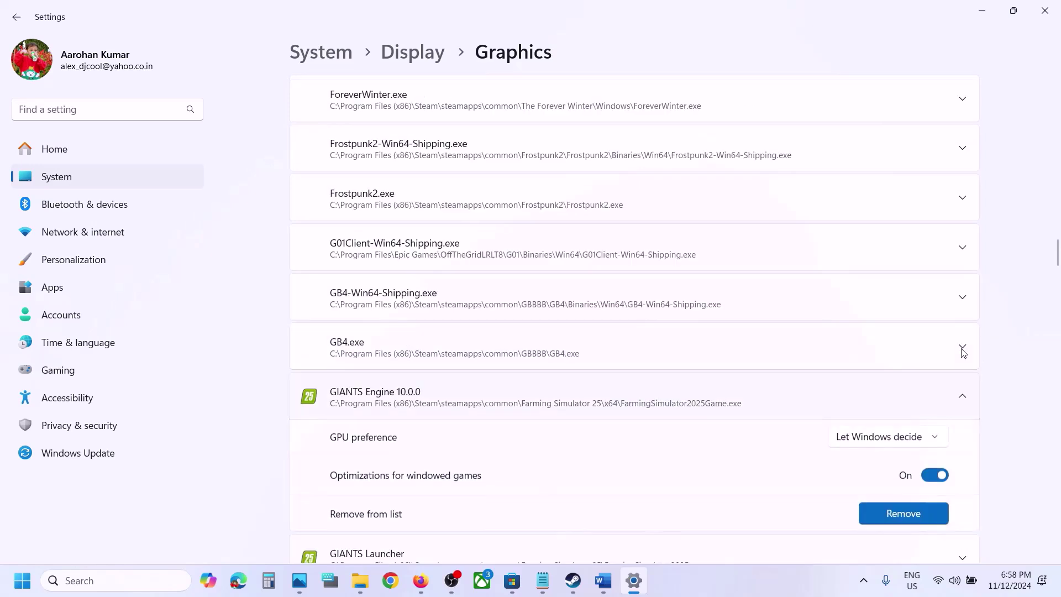
{"action": "left_click", "coordinate": [926, 437]}
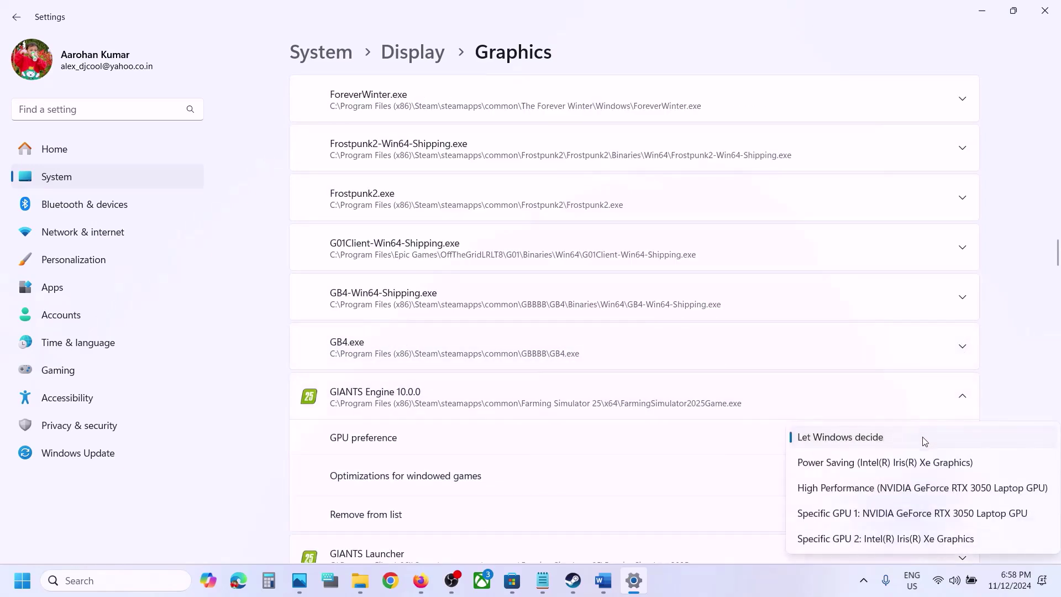
{"action": "left_click", "coordinate": [865, 489]}
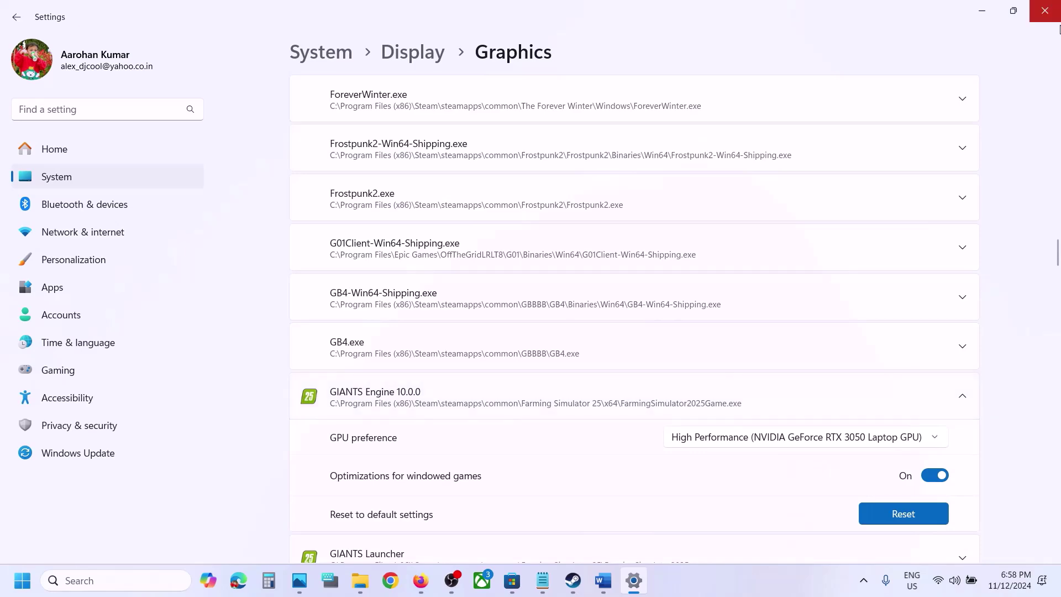
Step: Close Settings, select the next instructions in the Word notes, and reopen Windows Settings
{"action": "left_click", "coordinate": [1044, 10]}
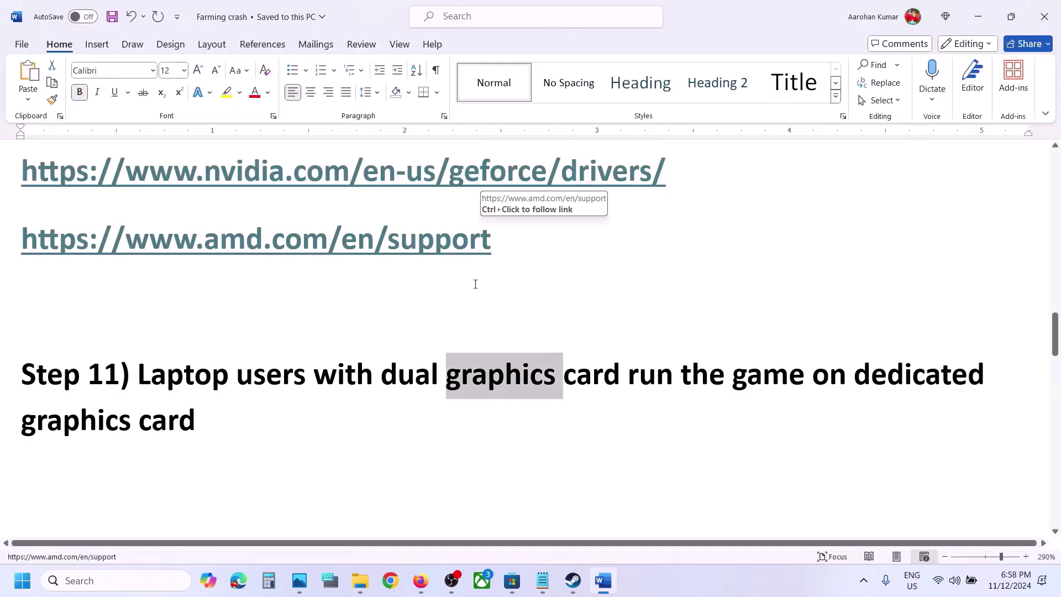
{"action": "scroll", "coordinate": [474, 284], "scroll_direction": "down", "scroll_amount": 3}
{"action": "scroll", "coordinate": [475, 284], "scroll_direction": "down", "scroll_amount": 2}
{"action": "left_click_drag", "start_coordinate": [227, 348], "coordinate": [594, 345]}
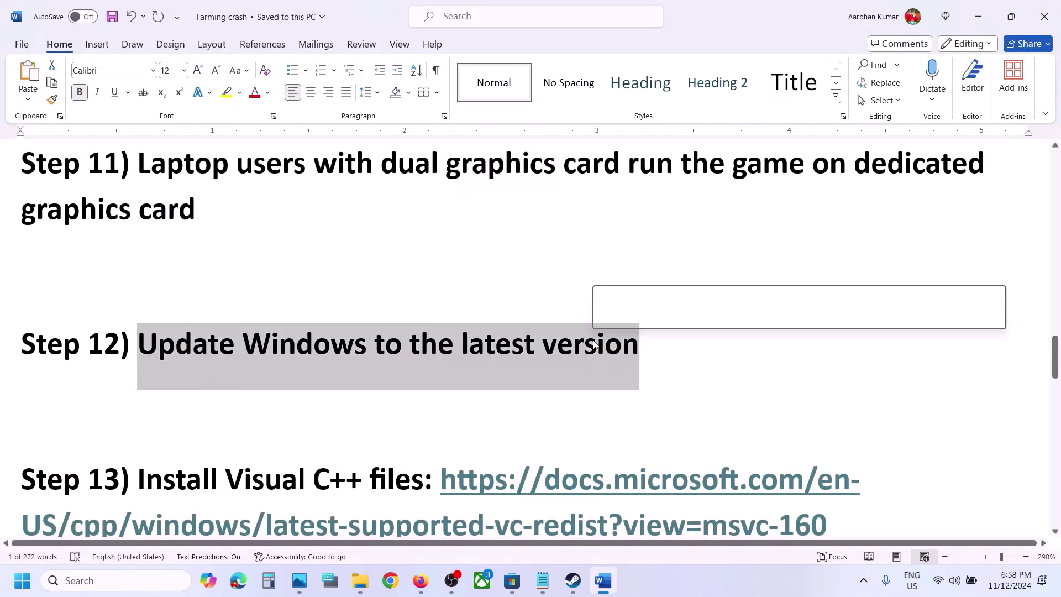
{"action": "key", "text": "super+i"}
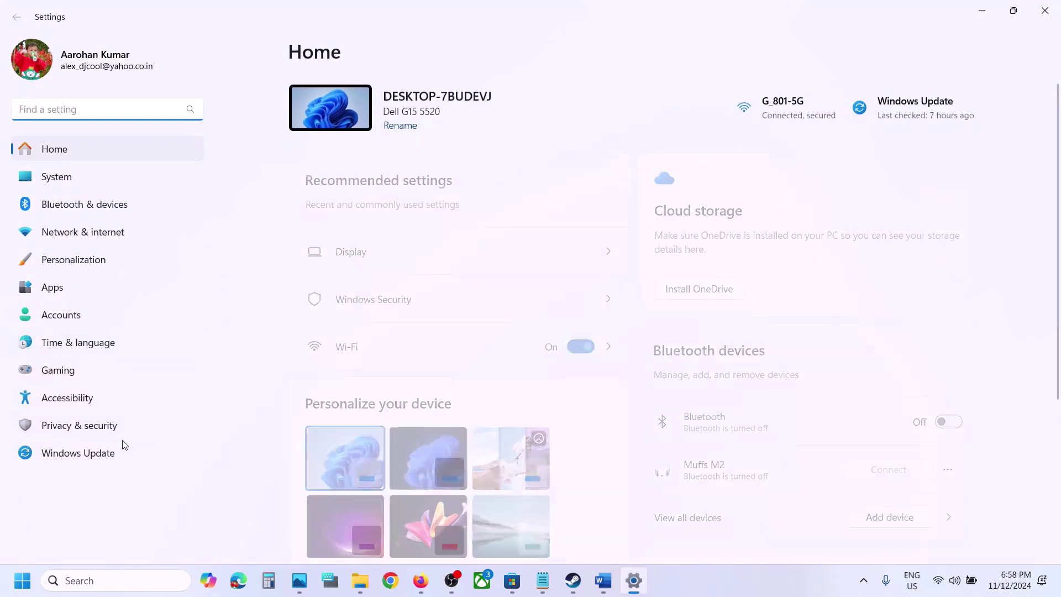
Step: Run Check for updates on the Windows Update page, then show the Start menu's power options
{"action": "left_click", "coordinate": [110, 452]}
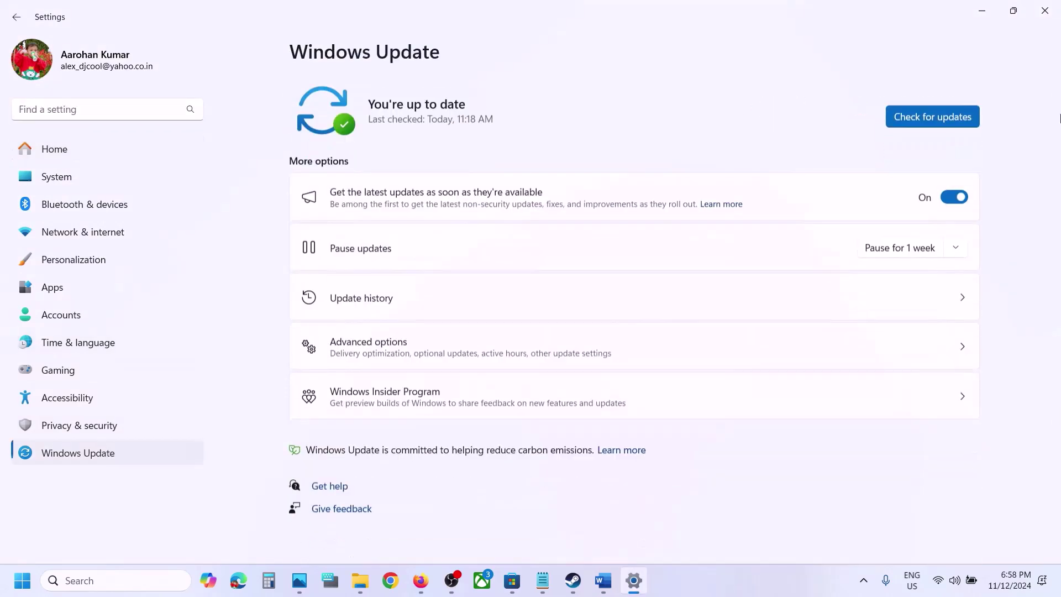
{"action": "left_click", "coordinate": [949, 116]}
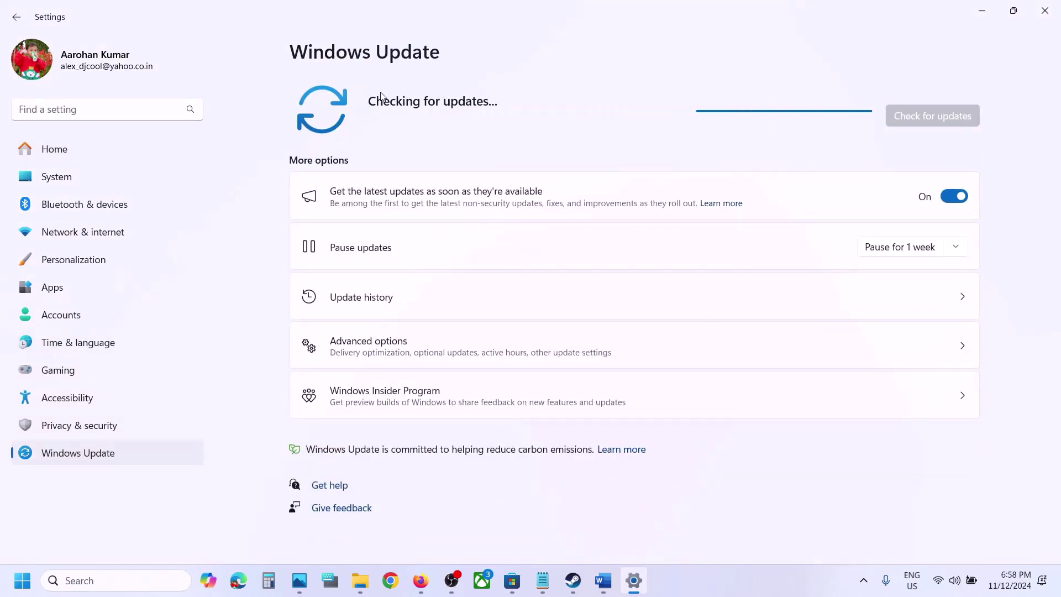
{"action": "key", "text": "super"}
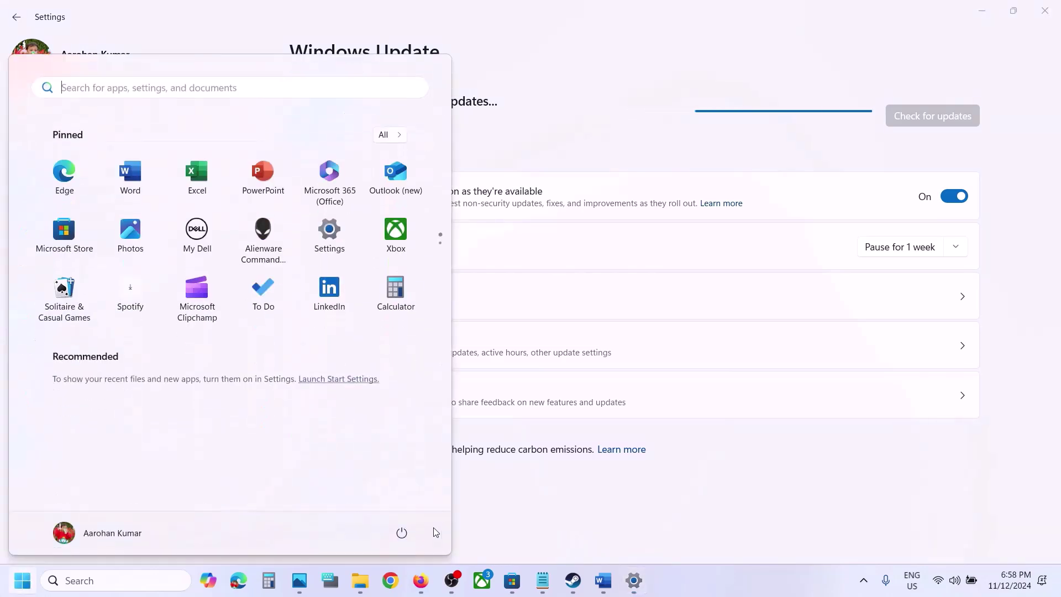
{"action": "left_click", "coordinate": [407, 539]}
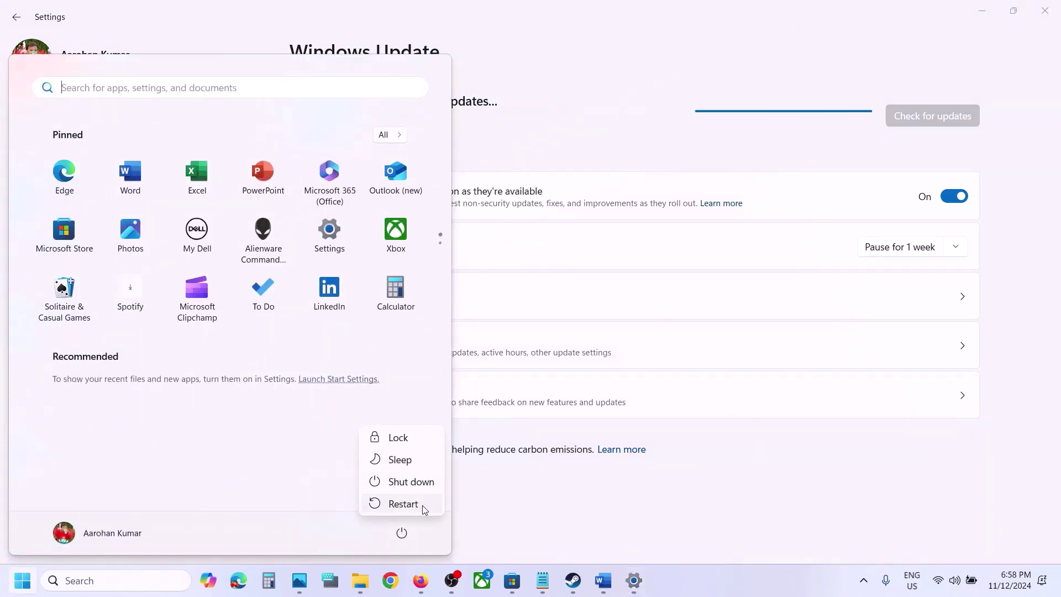
Step: Bring the Word notes forward and open Step 13's Visual C++ Redistributable link in Chrome
{"action": "left_click", "coordinate": [573, 581]}
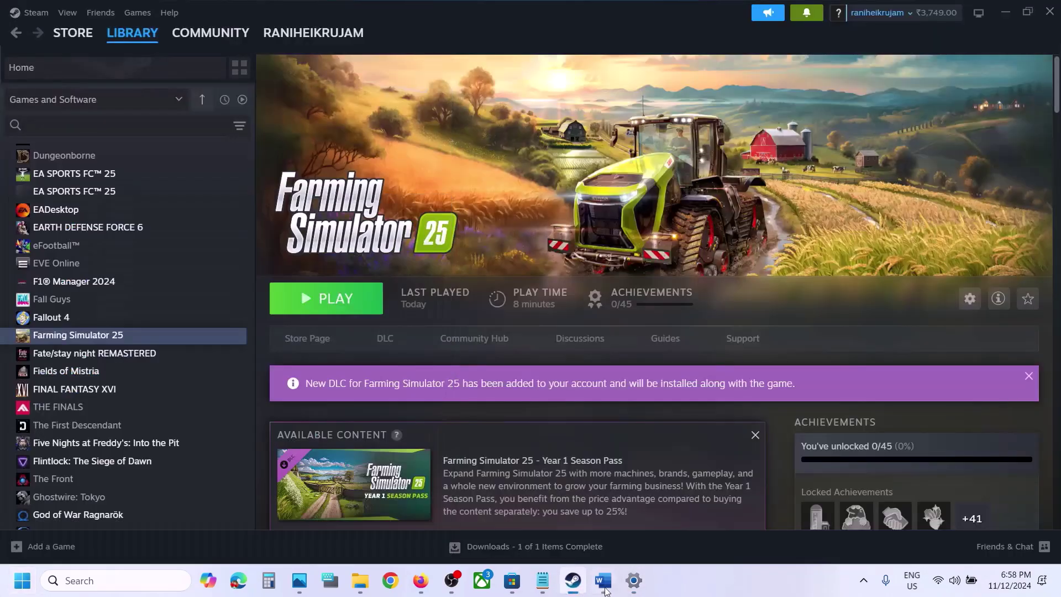
{"action": "left_click", "coordinate": [611, 590]}
{"action": "scroll", "coordinate": [430, 383], "scroll_direction": "down", "scroll_amount": 3}
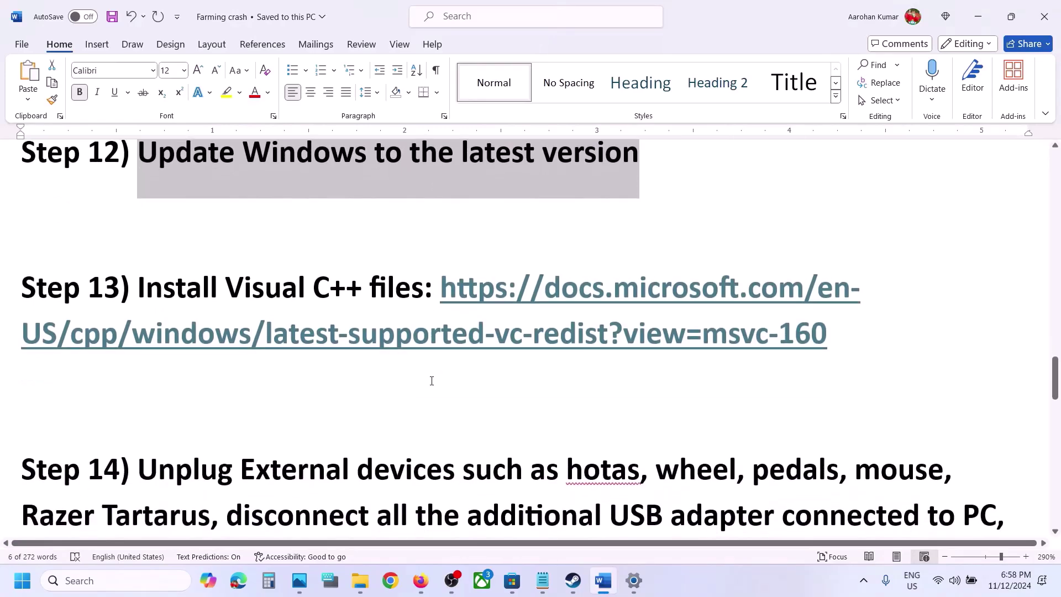
{"action": "scroll", "coordinate": [895, 409], "scroll_direction": "up", "scroll_amount": 2}
{"action": "left_click_drag", "start_coordinate": [836, 422], "coordinate": [450, 372]}
{"action": "left_click", "coordinate": [449, 372], "text": "ctrl"}
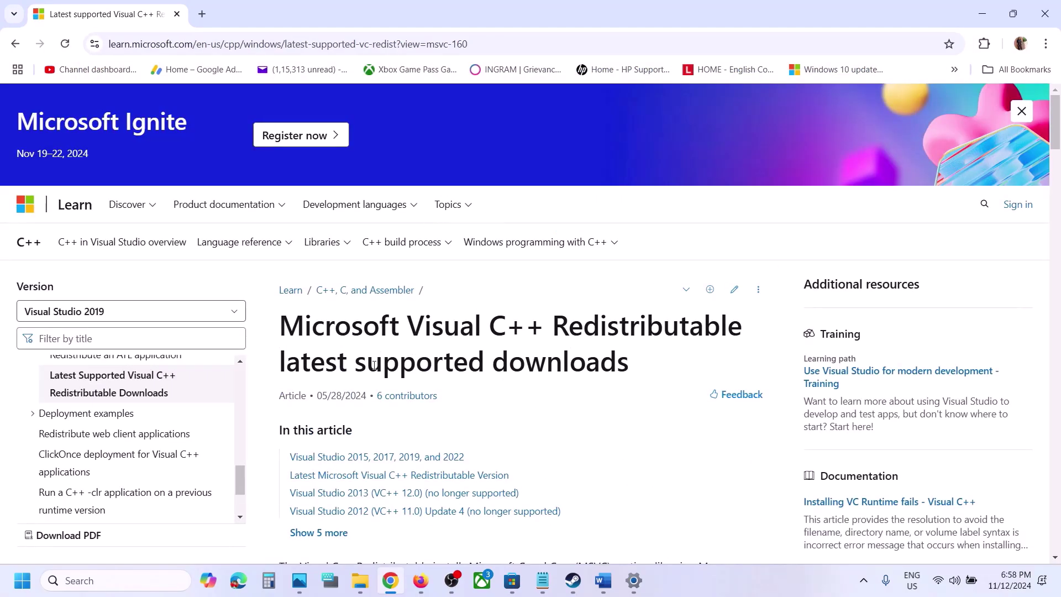
Step: Start the Repair of the x86 Visual C++ Redistributable
{"action": "scroll", "coordinate": [374, 365], "scroll_direction": "down", "scroll_amount": 10}
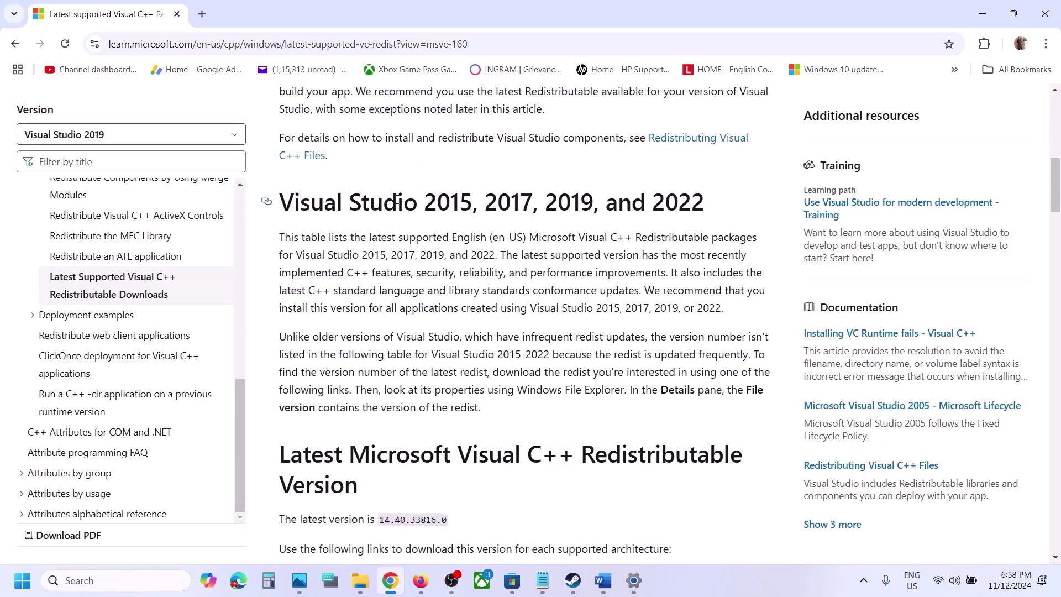
{"action": "left_click_drag", "start_coordinate": [409, 200], "coordinate": [711, 215]}
{"action": "scroll", "coordinate": [290, 374], "scroll_direction": "down", "scroll_amount": 5}
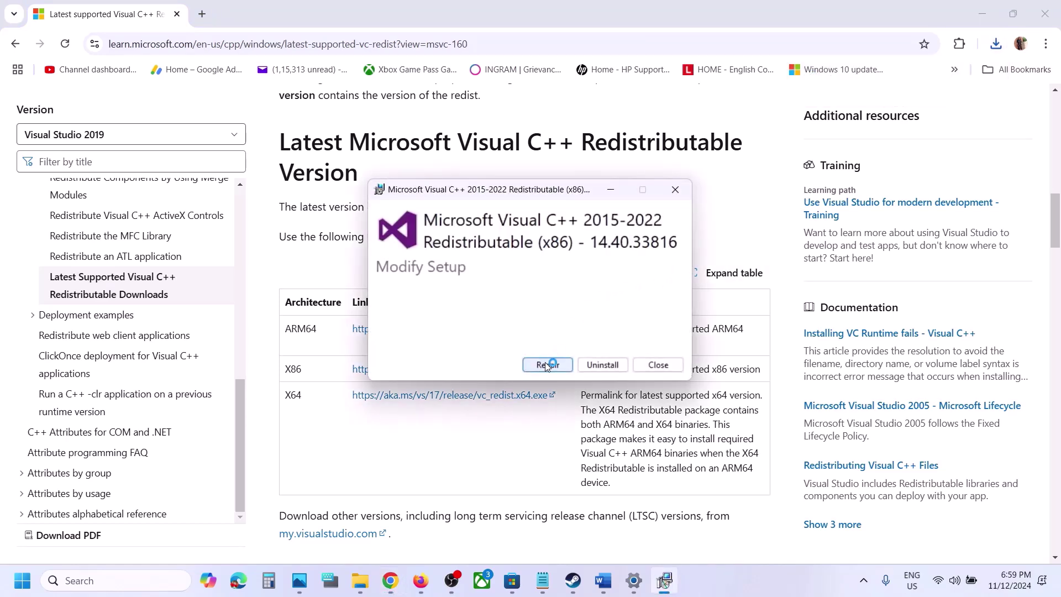
{"action": "left_click", "coordinate": [546, 365]}
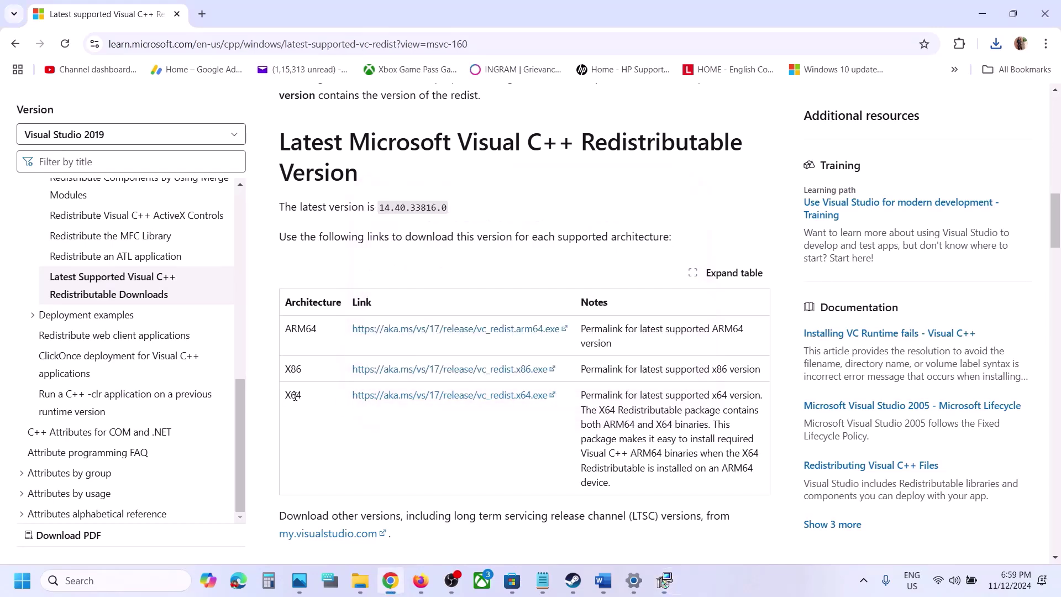
Step: Download the x64 vc_redist installer and confirm VC_redist.x64 (11).exe in the downloads list
{"action": "left_click", "coordinate": [462, 396]}
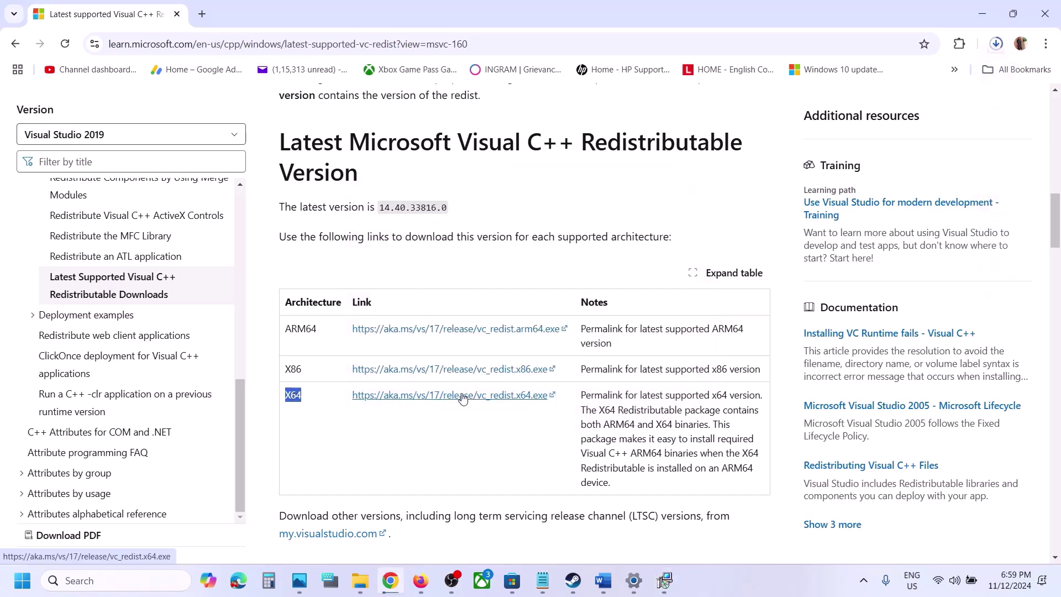
{"action": "left_click", "coordinate": [495, 400]}
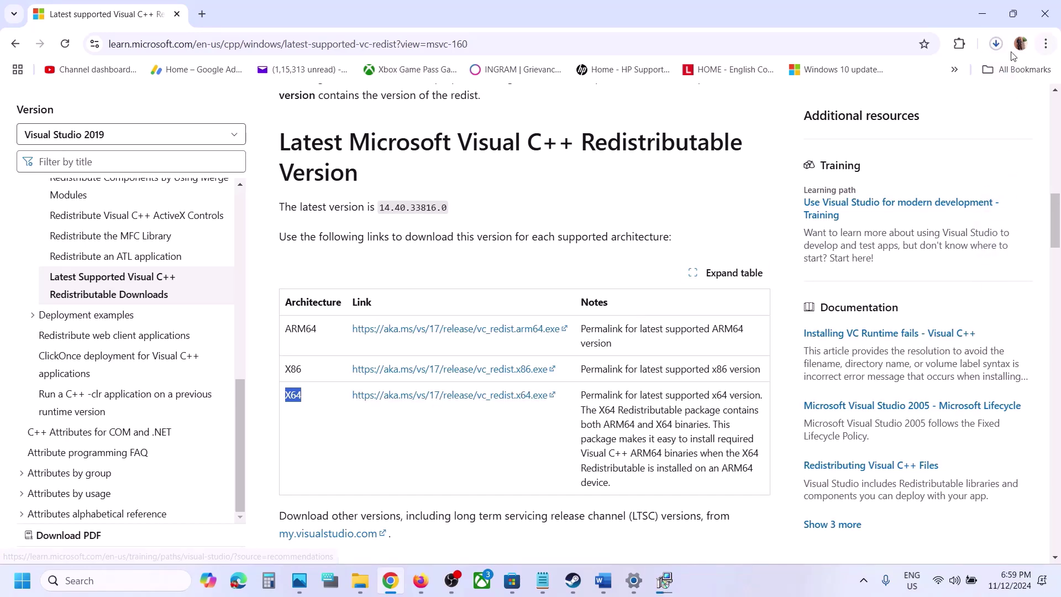
{"action": "left_click", "coordinate": [996, 44]}
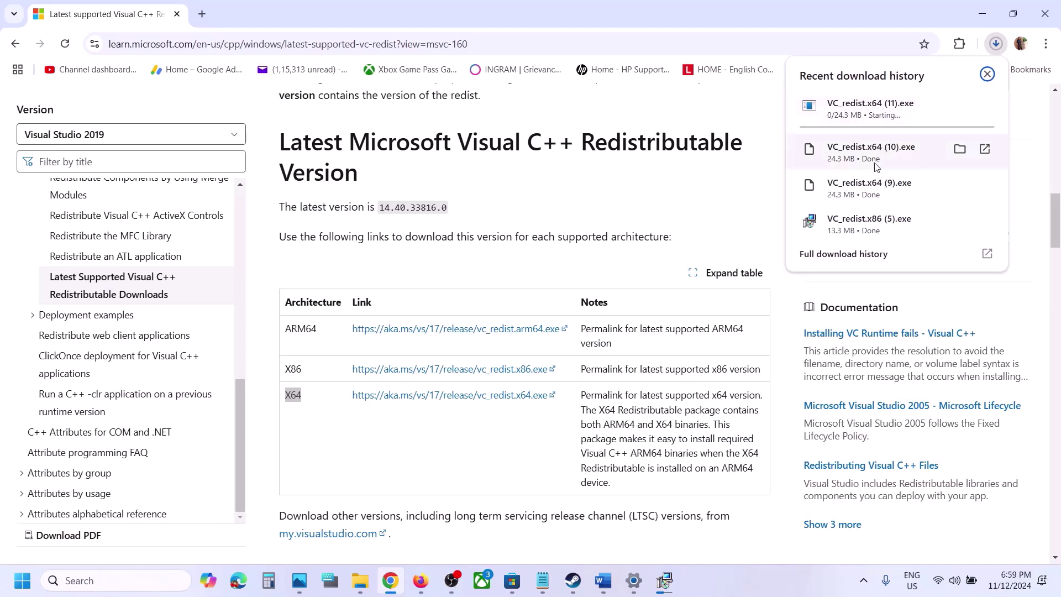
{"action": "left_click", "coordinate": [871, 194]}
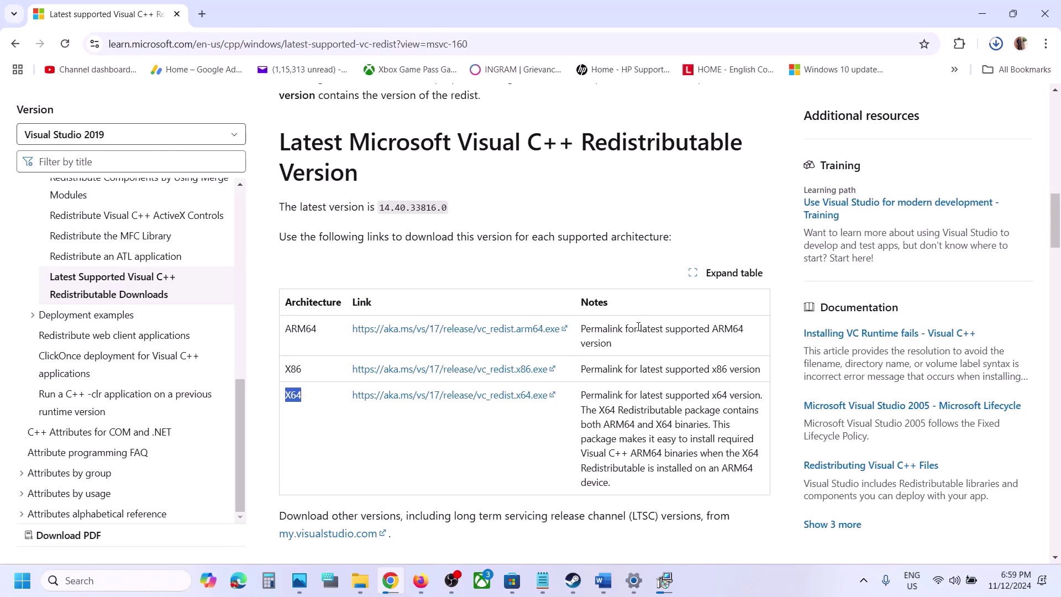
Step: Launch the downloaded x64 installer, start its Repair, and arrange it beside the finished x86 dialog
{"action": "left_click", "coordinate": [668, 580]}
{"action": "left_click", "coordinate": [760, 224]}
{"action": "left_click", "coordinate": [996, 44]}
{"action": "left_click", "coordinate": [835, 107]}
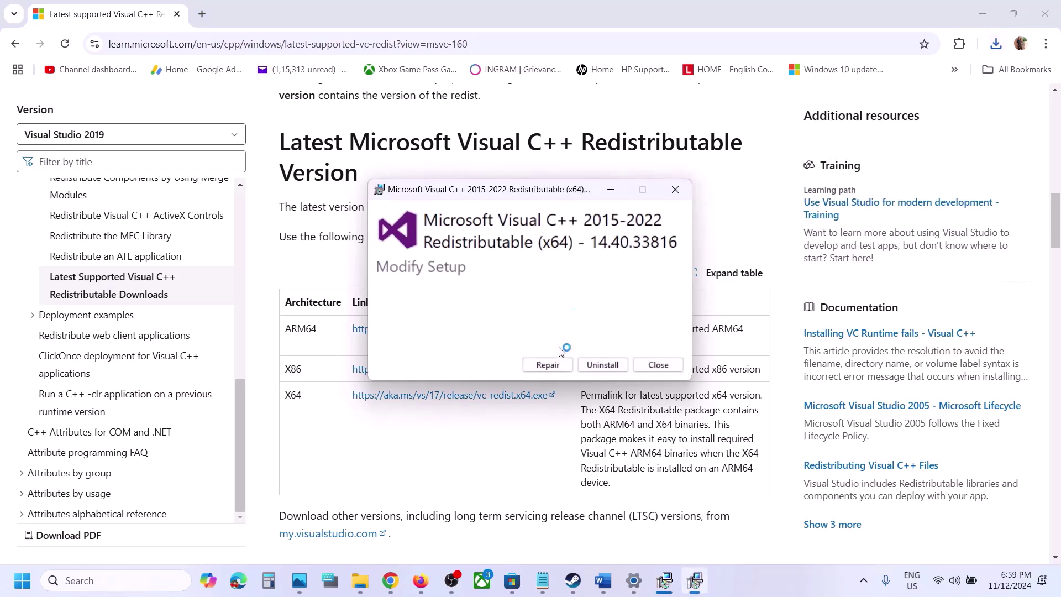
{"action": "left_click", "coordinate": [549, 366]}
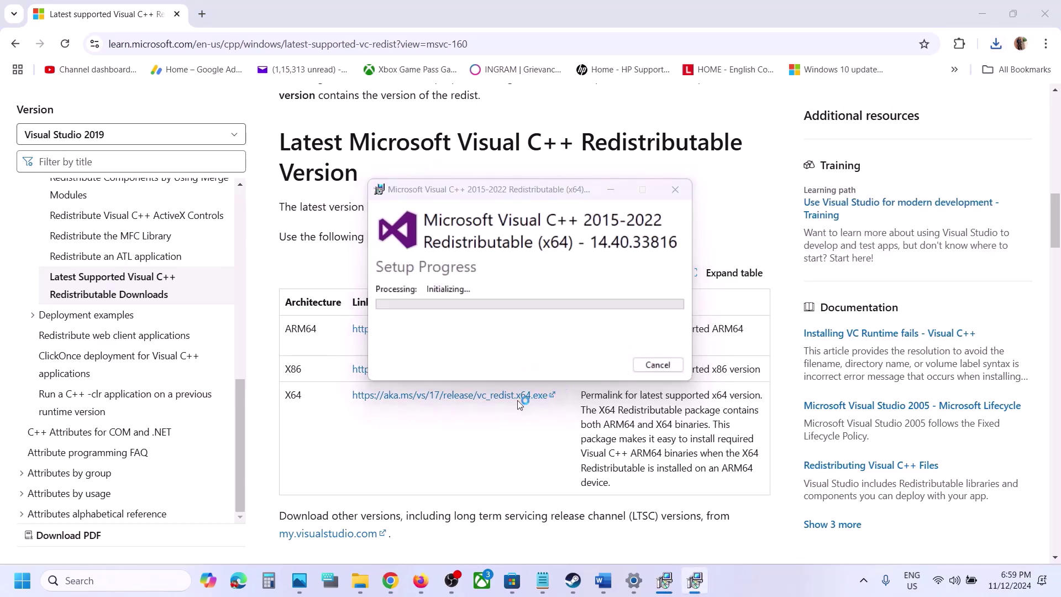
{"action": "left_click", "coordinate": [665, 580]}
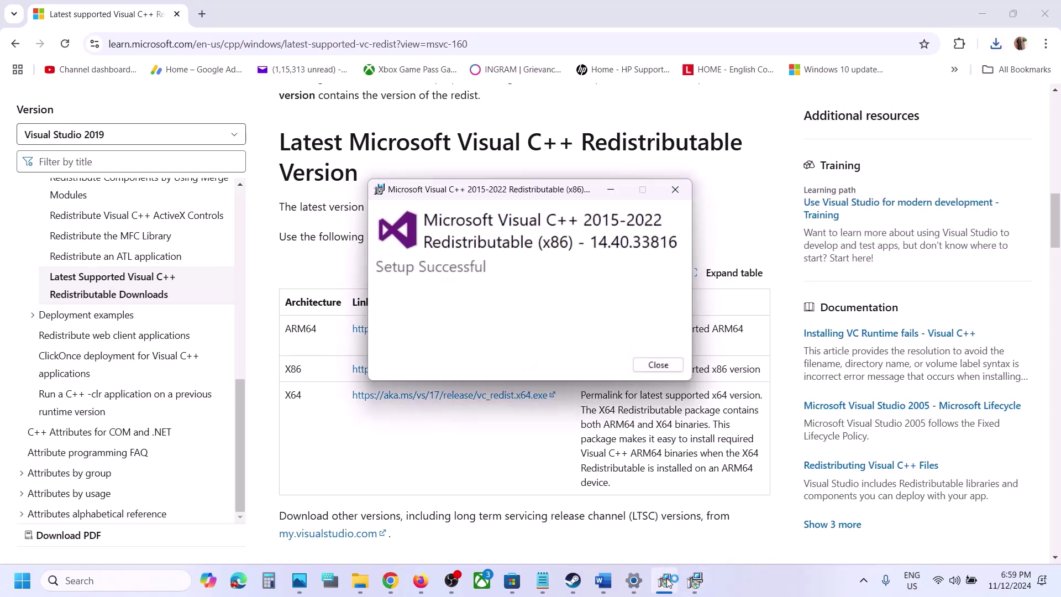
{"action": "left_click_drag", "start_coordinate": [571, 188], "coordinate": [267, 224]}
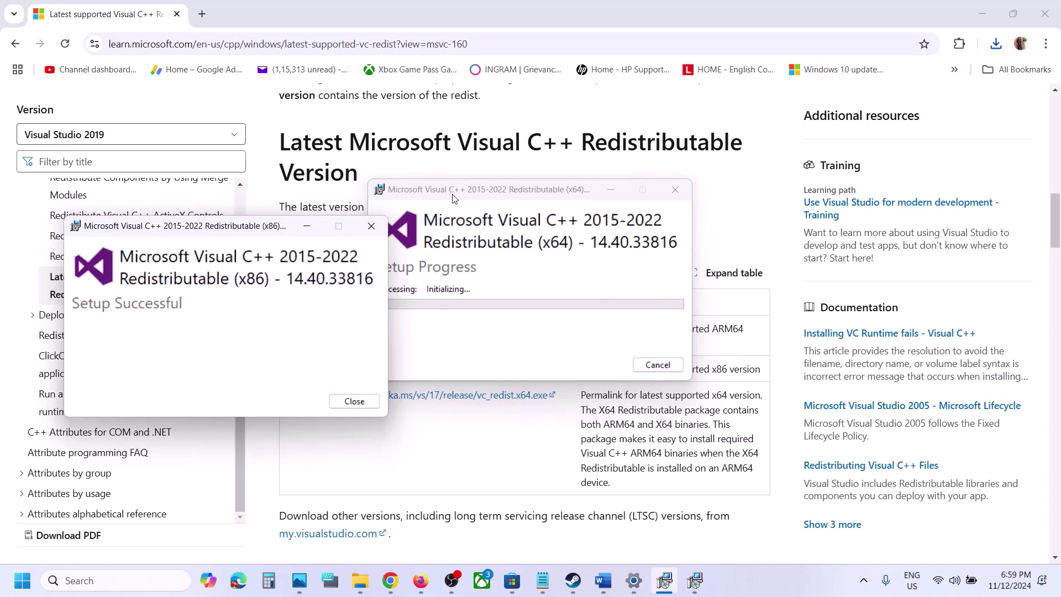
{"action": "left_click_drag", "start_coordinate": [453, 198], "coordinate": [568, 214]}
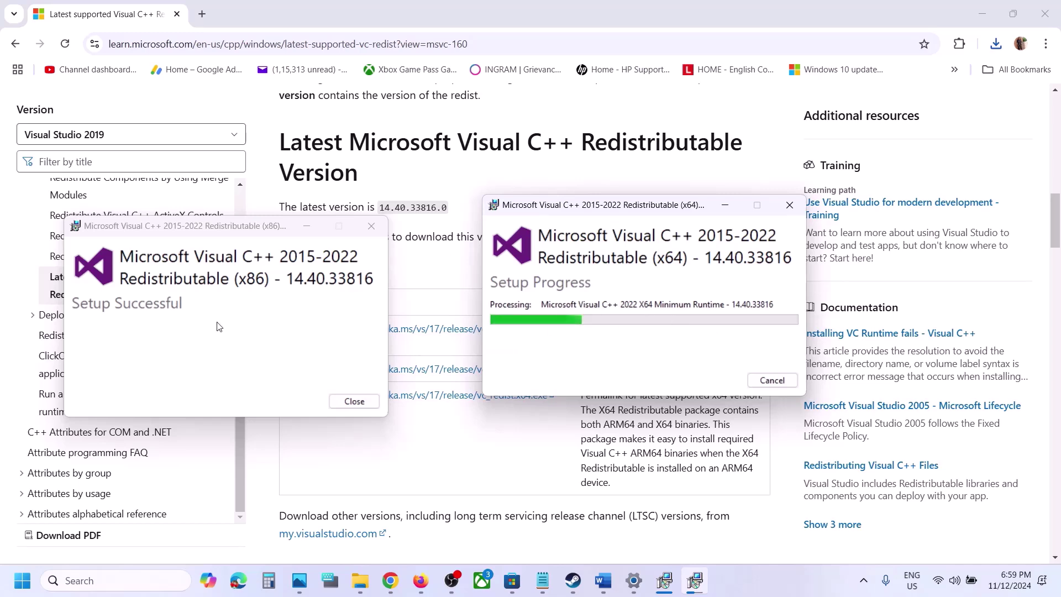
Step: Look at the Start menu's restart options, dismiss them, and switch to Steam's Farming Simulator 25 page
{"action": "left_click", "coordinate": [31, 585]}
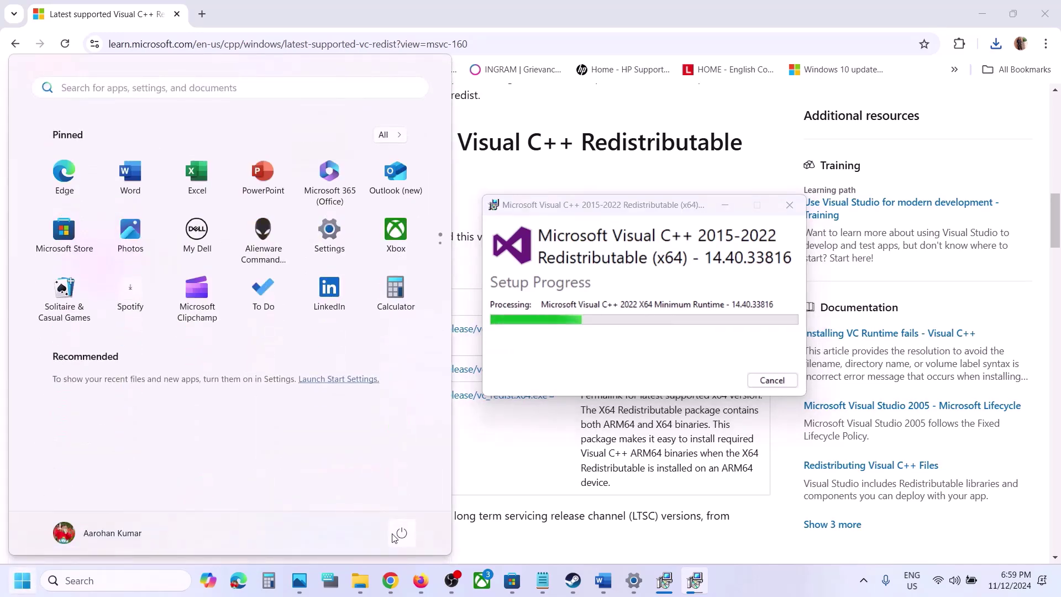
{"action": "left_click", "coordinate": [401, 533]}
{"action": "left_click", "coordinate": [580, 476]}
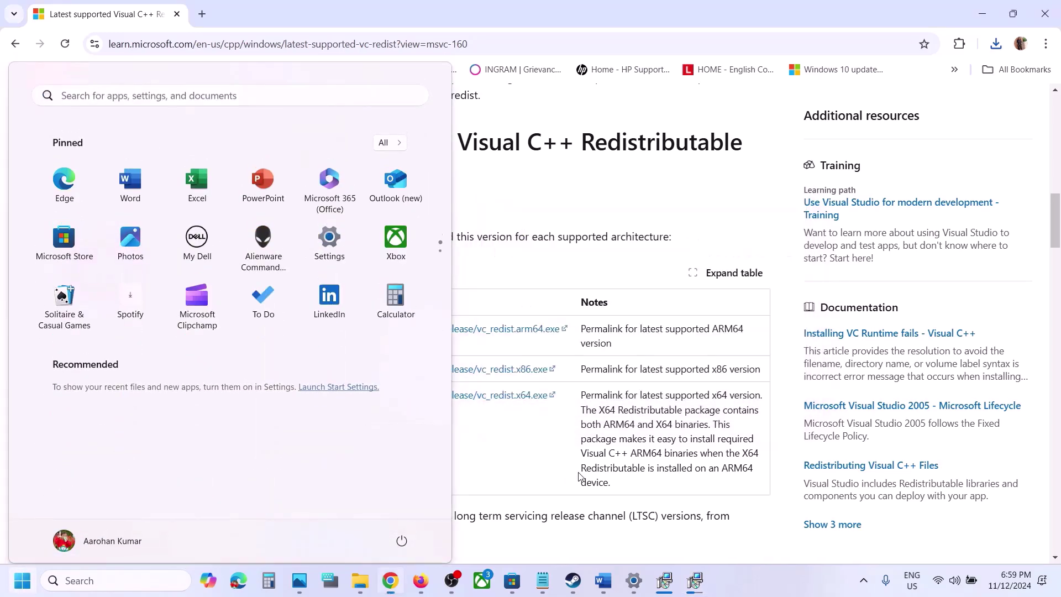
{"action": "left_click", "coordinate": [579, 584]}
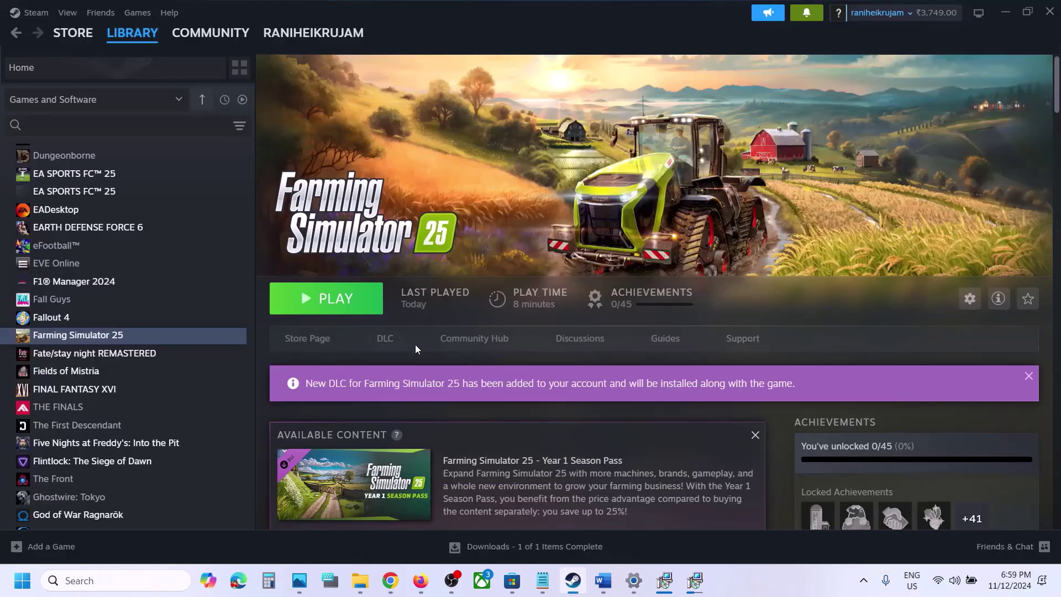
Step: Delete 'wheel' and 'pedals' from the Step 14 device list in the Farming crash notes
{"action": "left_click", "coordinate": [603, 580]}
{"action": "scroll", "coordinate": [403, 332], "scroll_direction": "down", "scroll_amount": 3}
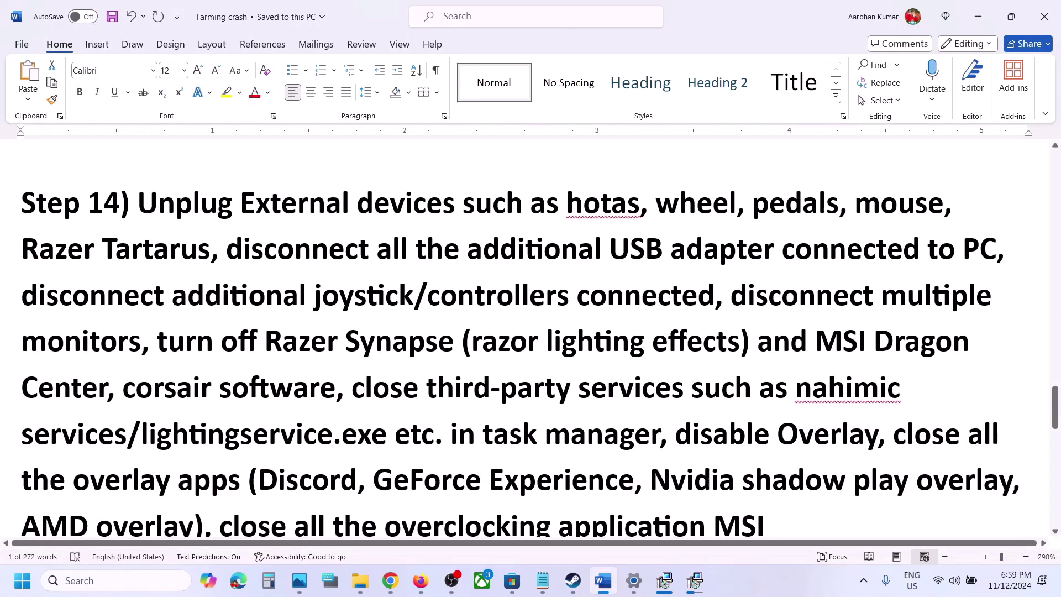
{"action": "double_click", "coordinate": [701, 203]}
{"action": "key", "text": "BackSpace"}
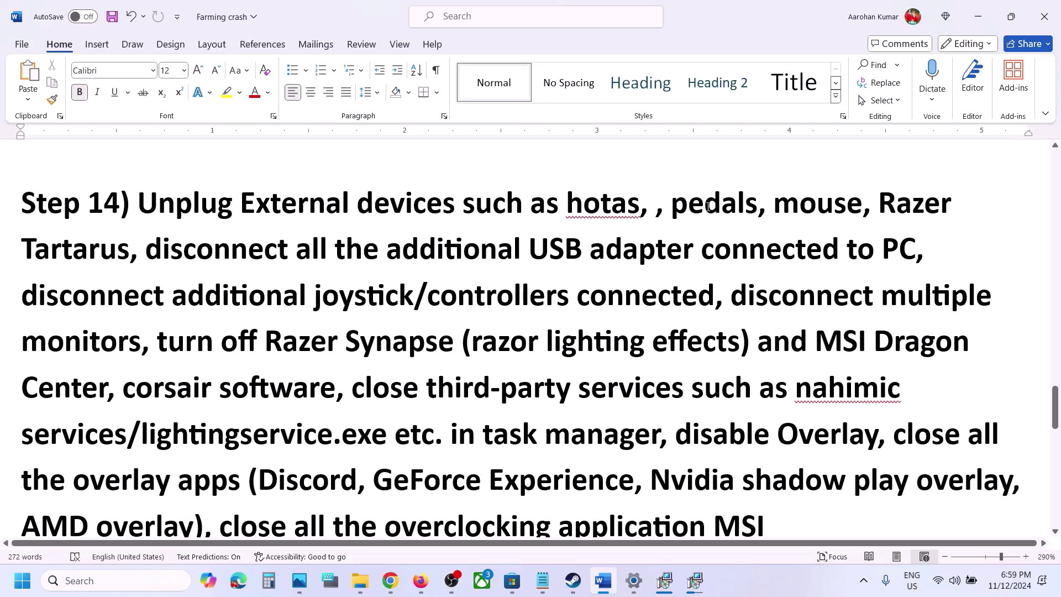
{"action": "double_click", "coordinate": [707, 206]}
{"action": "key", "text": "BackSpace"}
{"action": "key", "text": "BackSpace"}
{"action": "key", "text": "BackSpace"}
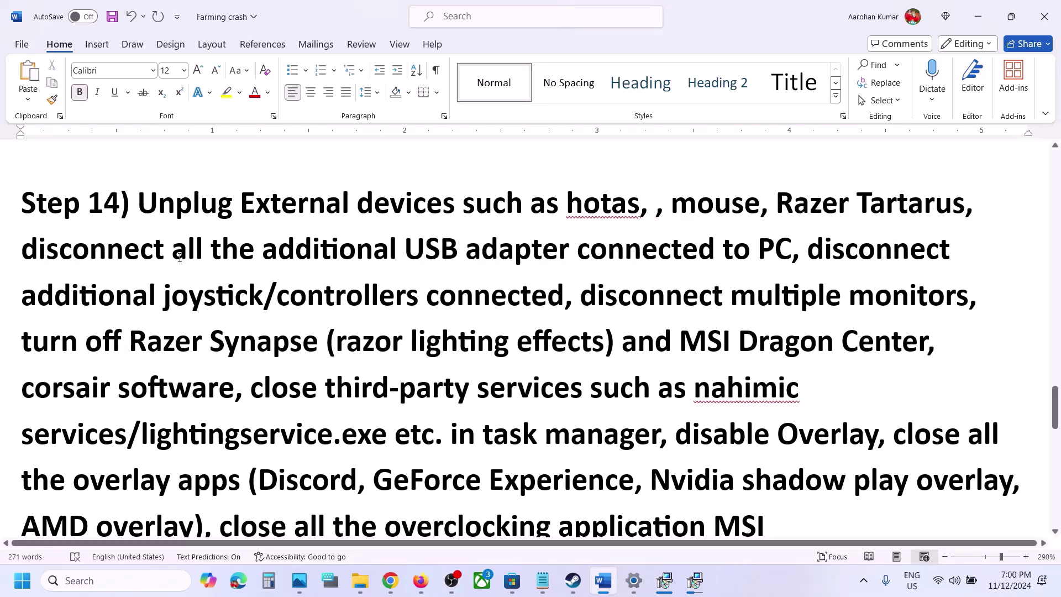
Step: Highlight the Step 14 text from the USB adapters line to the Razer Synapse instruction
{"action": "left_click_drag", "start_coordinate": [138, 248], "coordinate": [781, 254]}
{"action": "left_click_drag", "start_coordinate": [230, 205], "coordinate": [915, 296]}
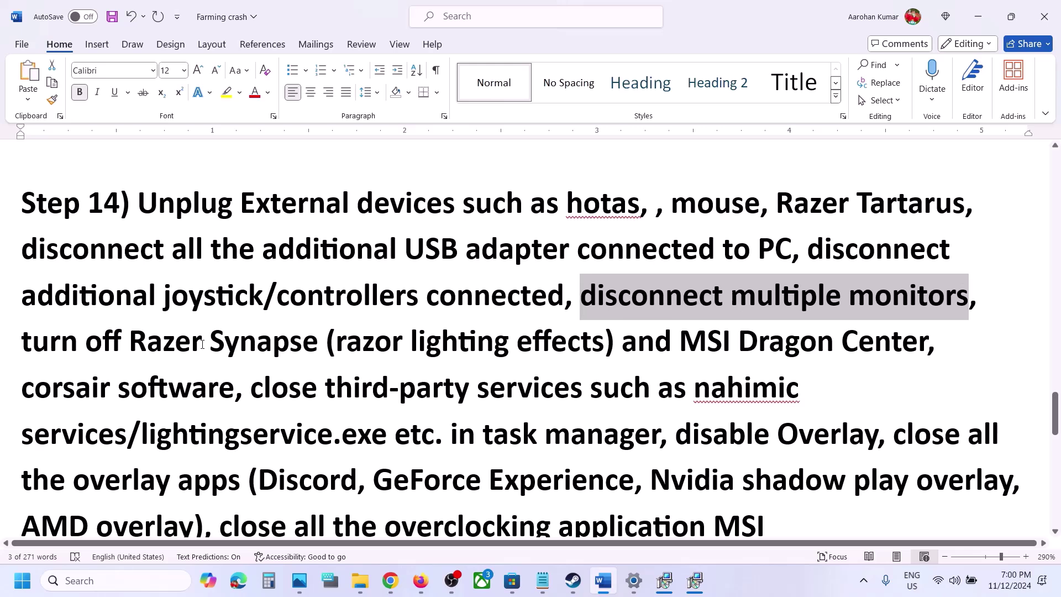
{"action": "scroll", "coordinate": [202, 344], "scroll_direction": "down", "scroll_amount": 3}
{"action": "scroll", "coordinate": [110, 276], "scroll_direction": "up", "scroll_amount": 1}
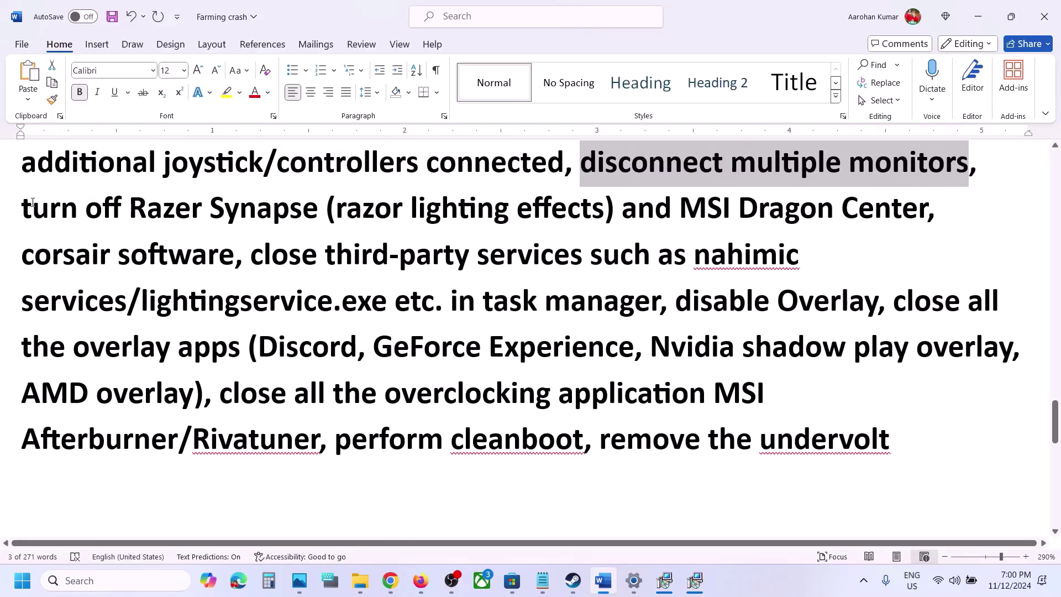
{"action": "left_click_drag", "start_coordinate": [33, 202], "coordinate": [877, 302]}
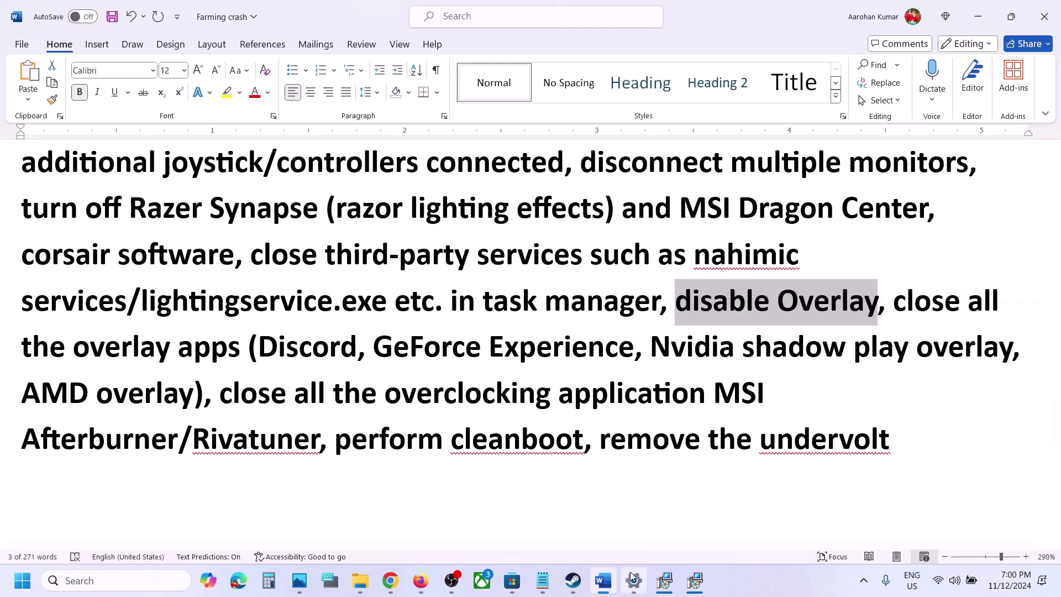
{"action": "left_click", "coordinate": [573, 580]}
Step: Confirm 'Enable the Steam Overlay while in-game' is off in Farming Simulator 25's Properties
{"action": "right_click", "coordinate": [107, 338]}
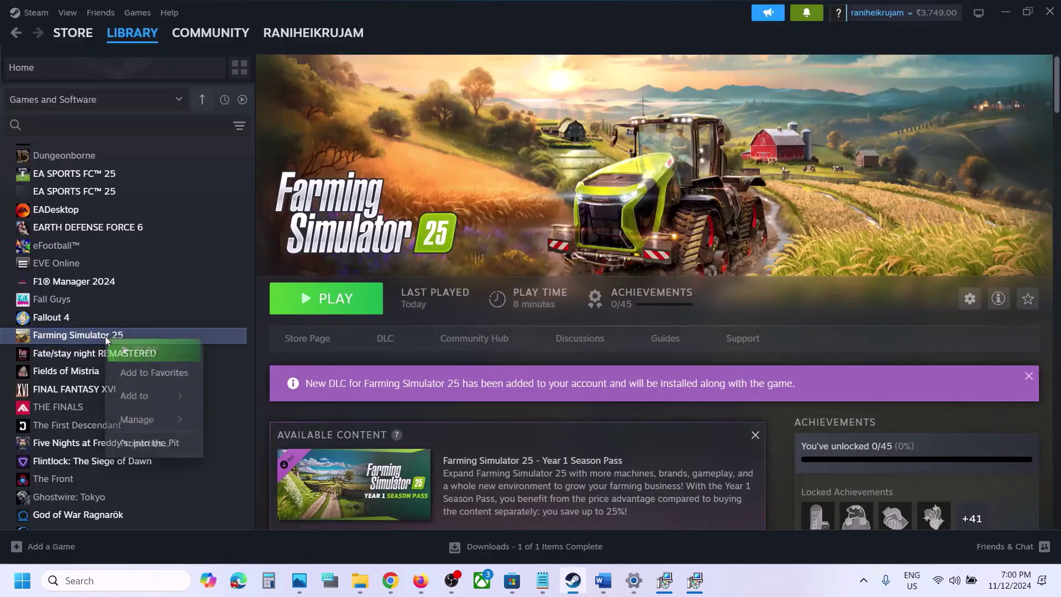
{"action": "left_click", "coordinate": [146, 442]}
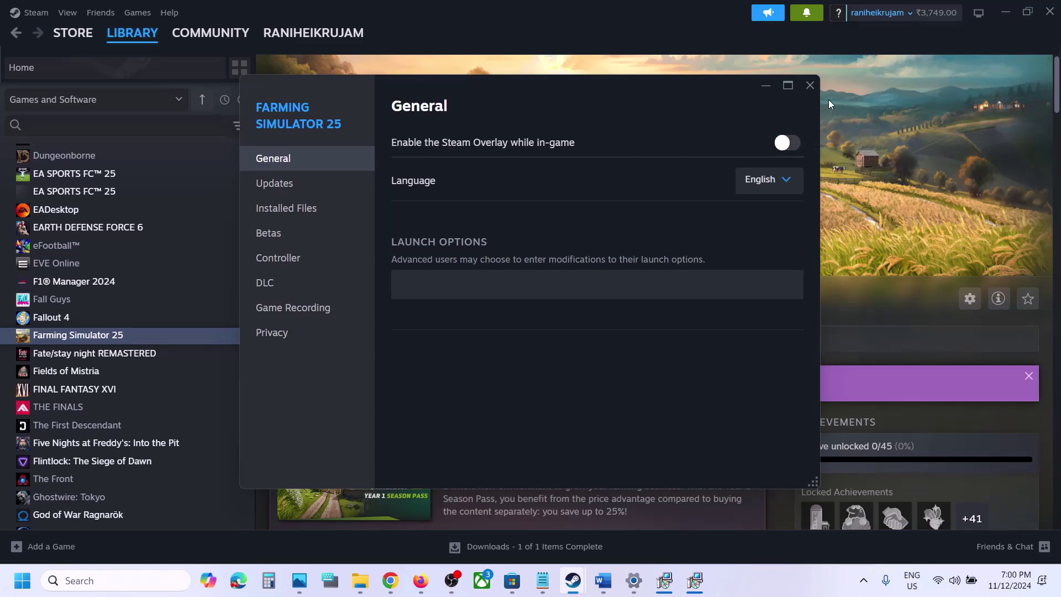
{"action": "left_click", "coordinate": [808, 88]}
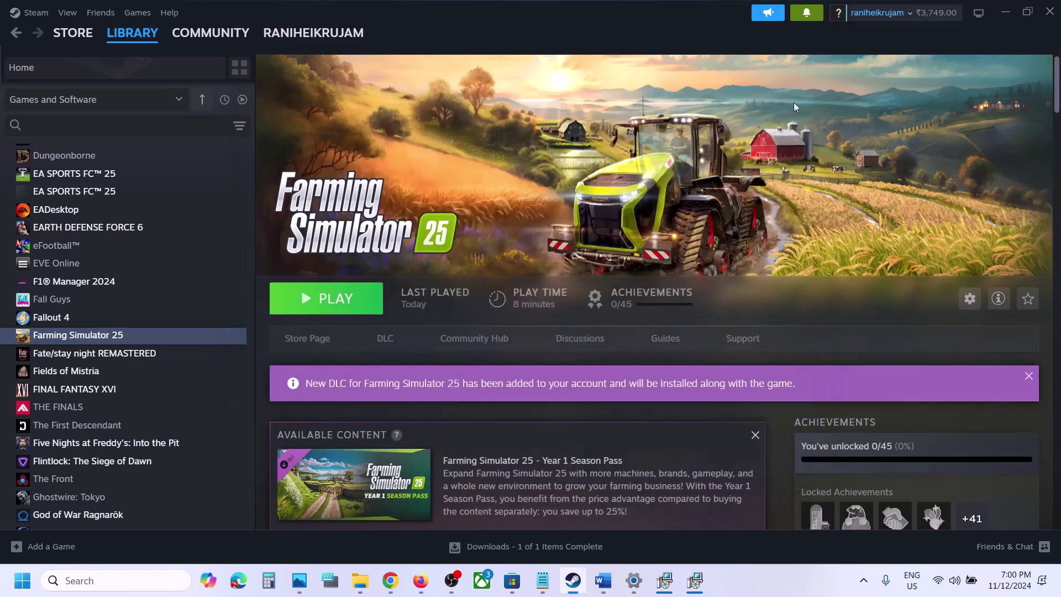
{"action": "left_click", "coordinate": [603, 580]}
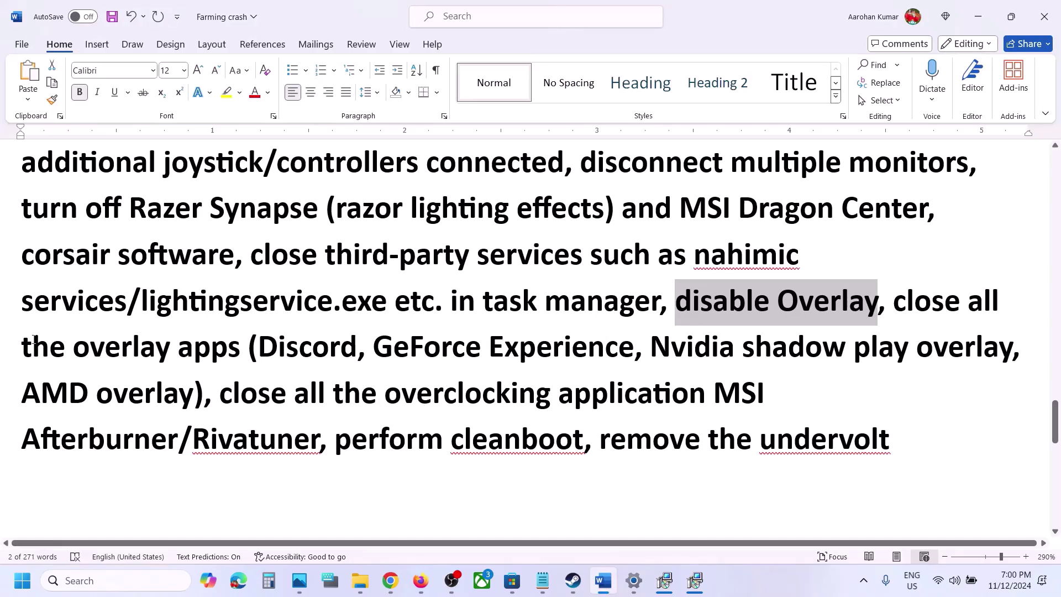
{"action": "left_click_drag", "start_coordinate": [35, 339], "coordinate": [234, 347]}
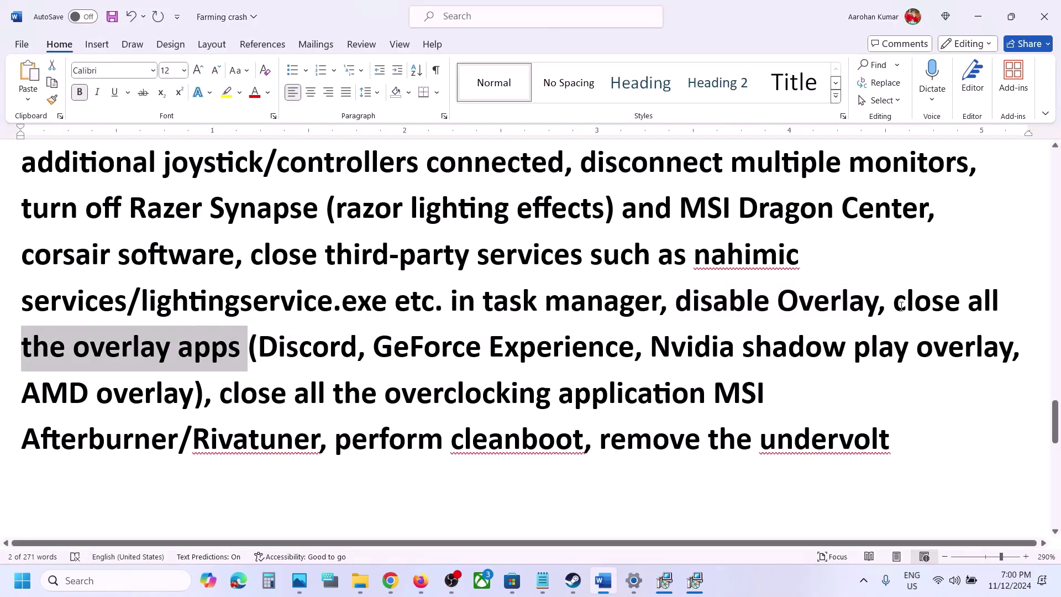
{"action": "left_click_drag", "start_coordinate": [895, 323], "coordinate": [599, 343]}
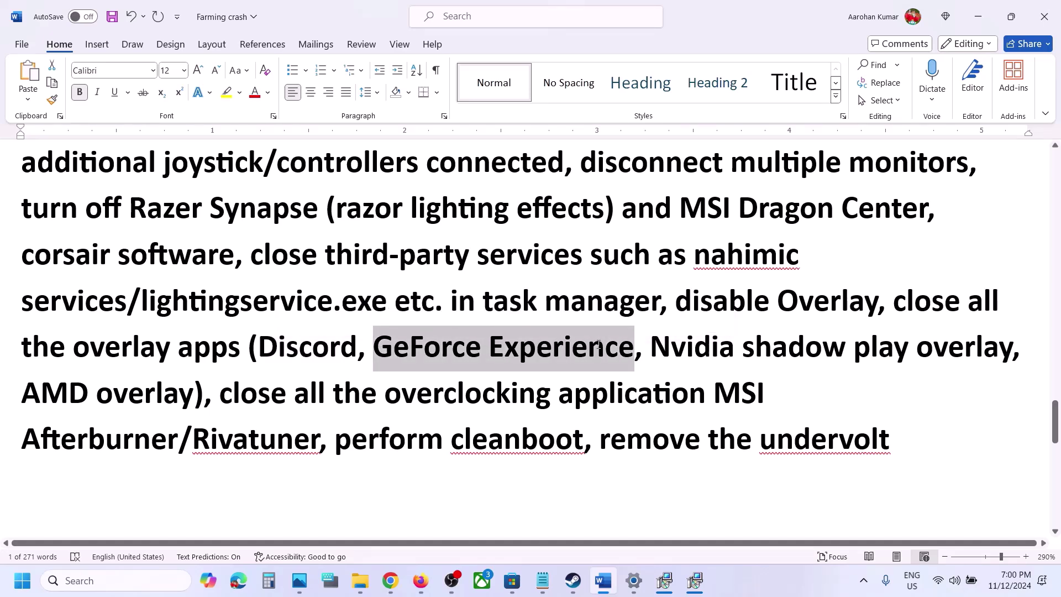
{"action": "left_click", "coordinate": [386, 300]}
{"action": "left_click_drag", "start_coordinate": [893, 303], "coordinate": [237, 352]}
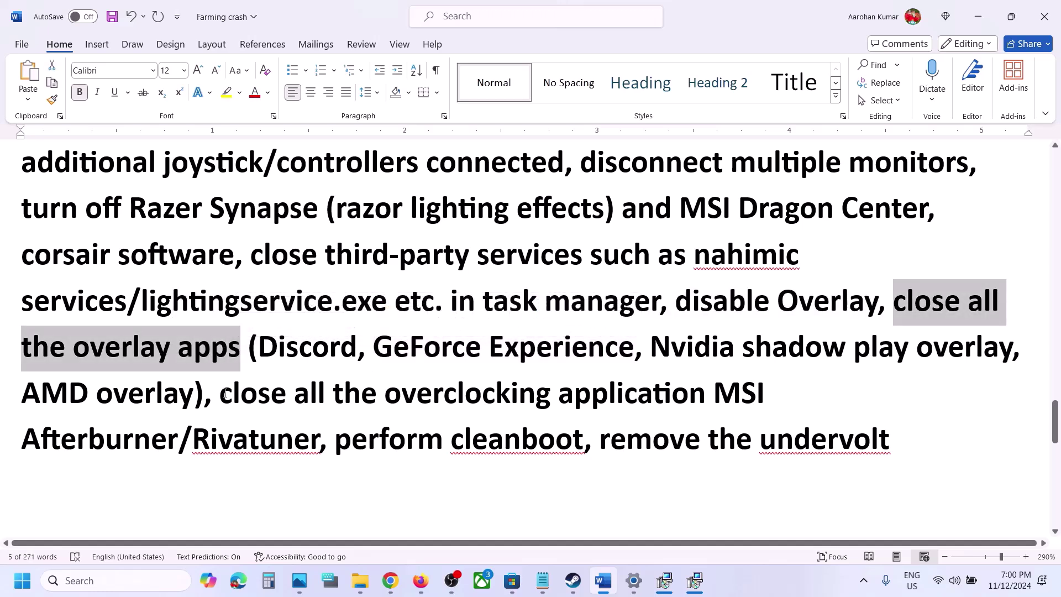
{"action": "left_click_drag", "start_coordinate": [221, 394], "coordinate": [619, 387]}
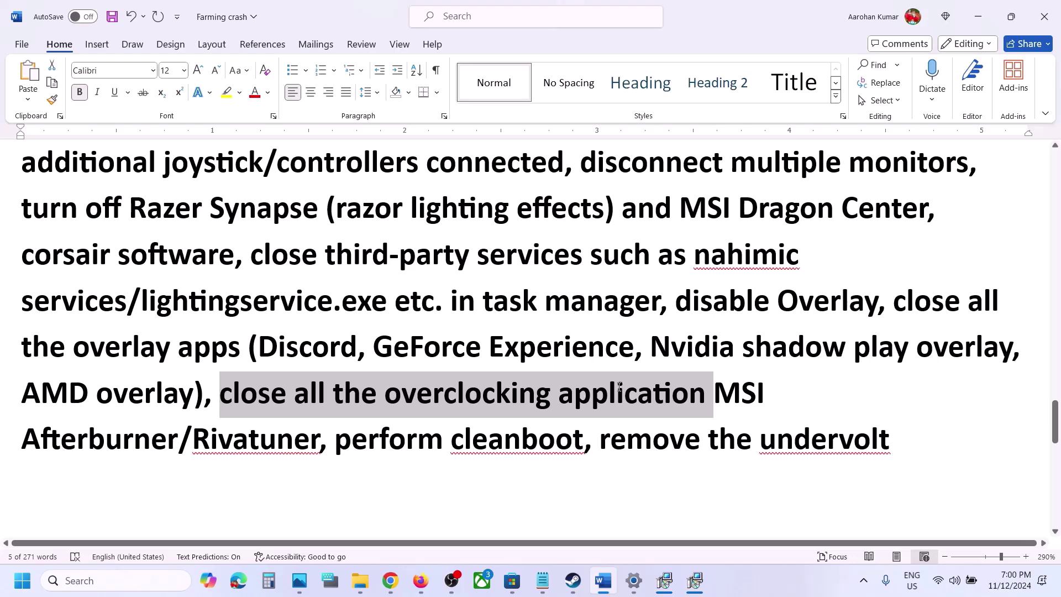
{"action": "left_click_drag", "start_coordinate": [717, 388], "coordinate": [309, 438]}
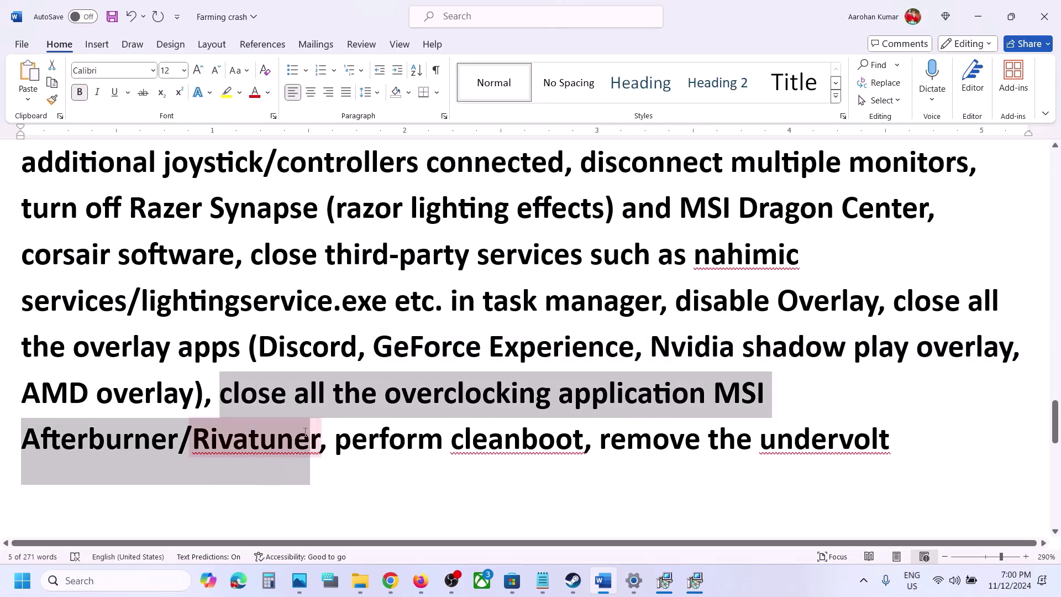
{"action": "left_click", "coordinate": [310, 439]}
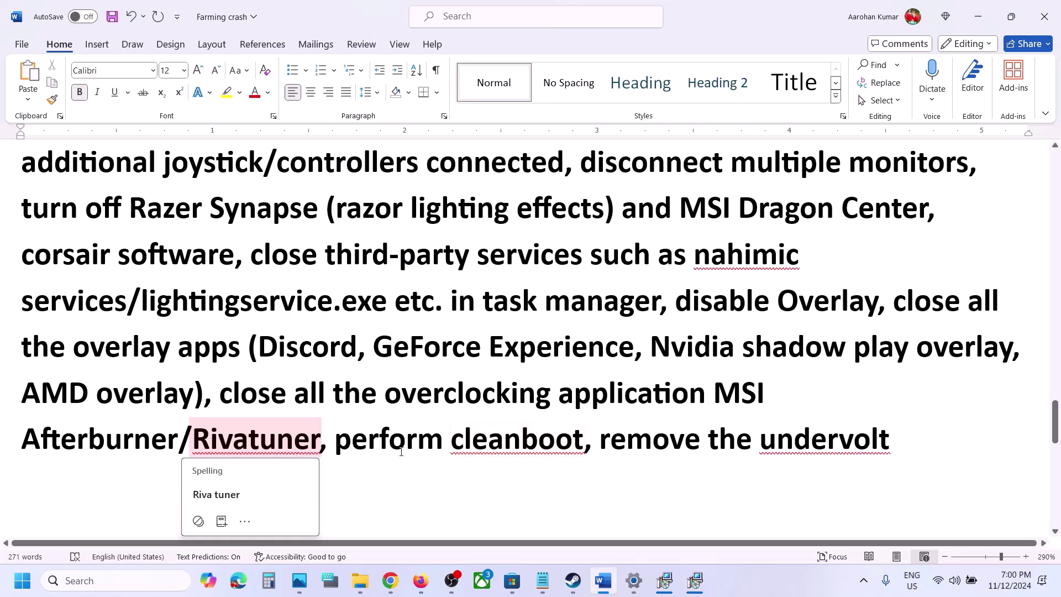
Step: Search Windows for 'system con' and launch System Configuration
{"action": "left_click", "coordinate": [86, 584]}
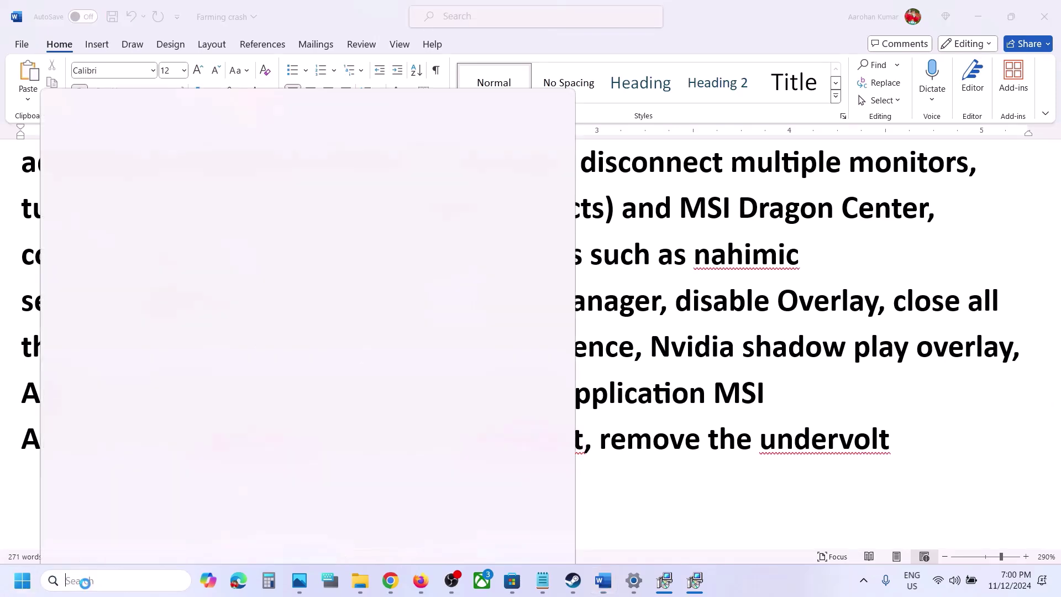
{"action": "type", "text": "ystem"}
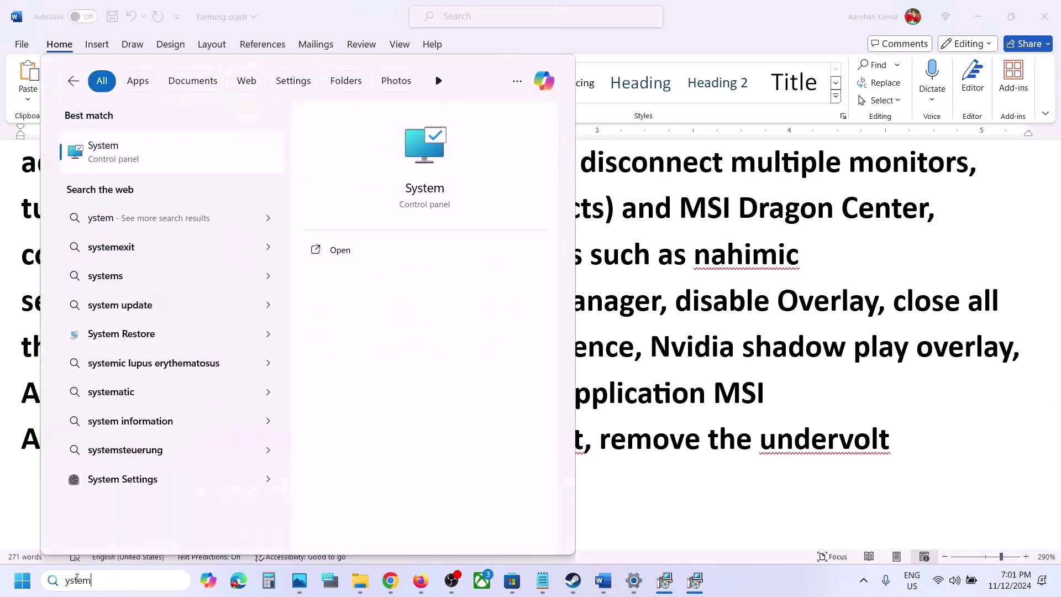
{"action": "type", "text": "s"}
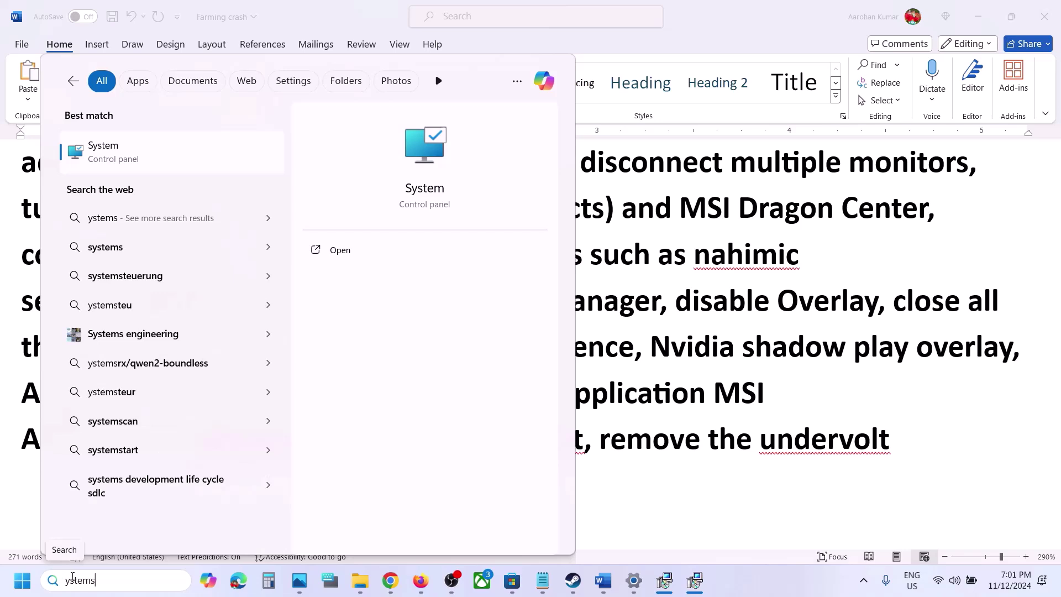
{"action": "key", "text": "BackSpace"}
{"action": "key", "text": "BackSpace"}
{"action": "key", "text": "BackSpace"}
{"action": "type", "text": "cp"}
{"action": "type", "text": "sys"}
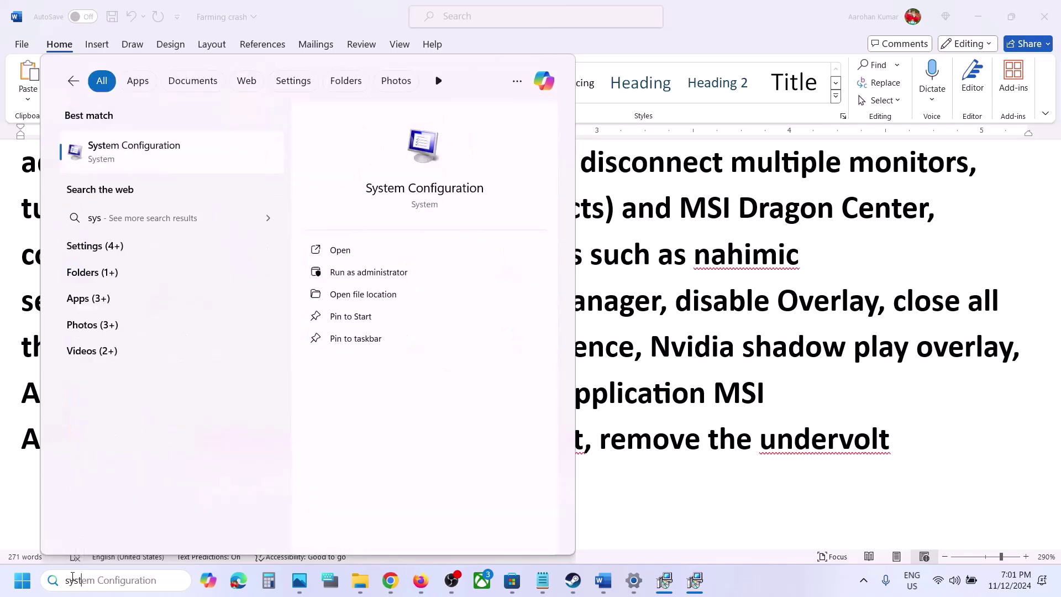
{"action": "type", "text": "tem con"}
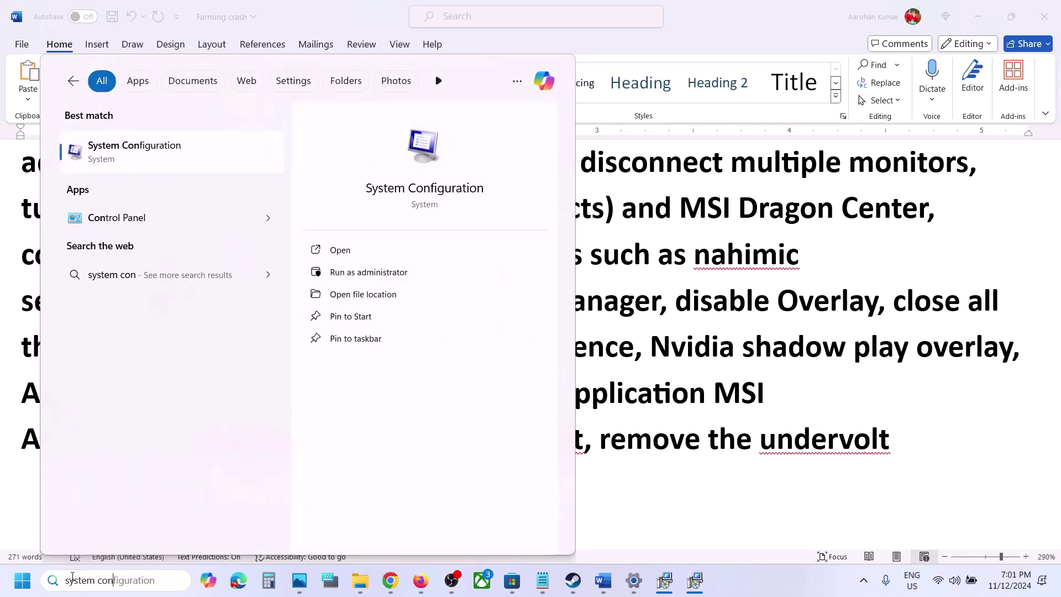
{"action": "left_click", "coordinate": [155, 148]}
Step: On the Services tab, tick 'Hide all Microsoft services' and confirm with OK
{"action": "left_click", "coordinate": [425, 182]}
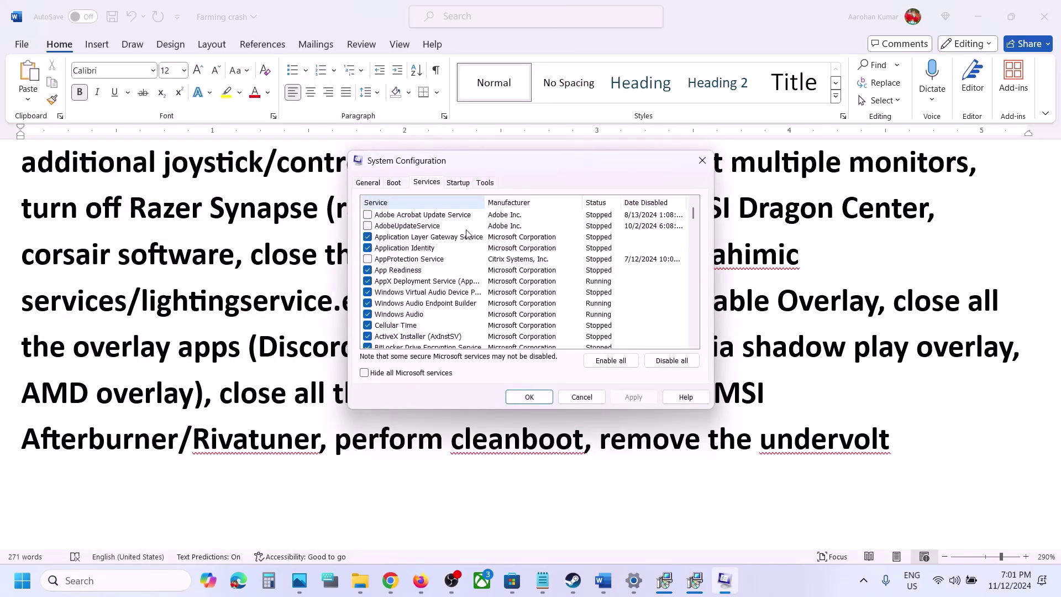
{"action": "left_click", "coordinate": [364, 373]}
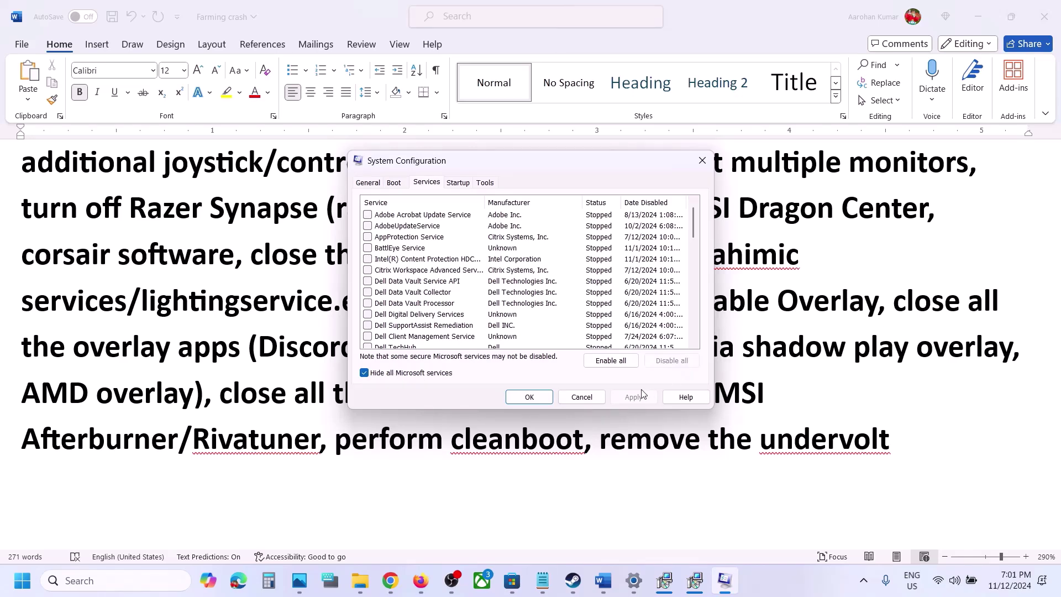
{"action": "left_click", "coordinate": [549, 395]}
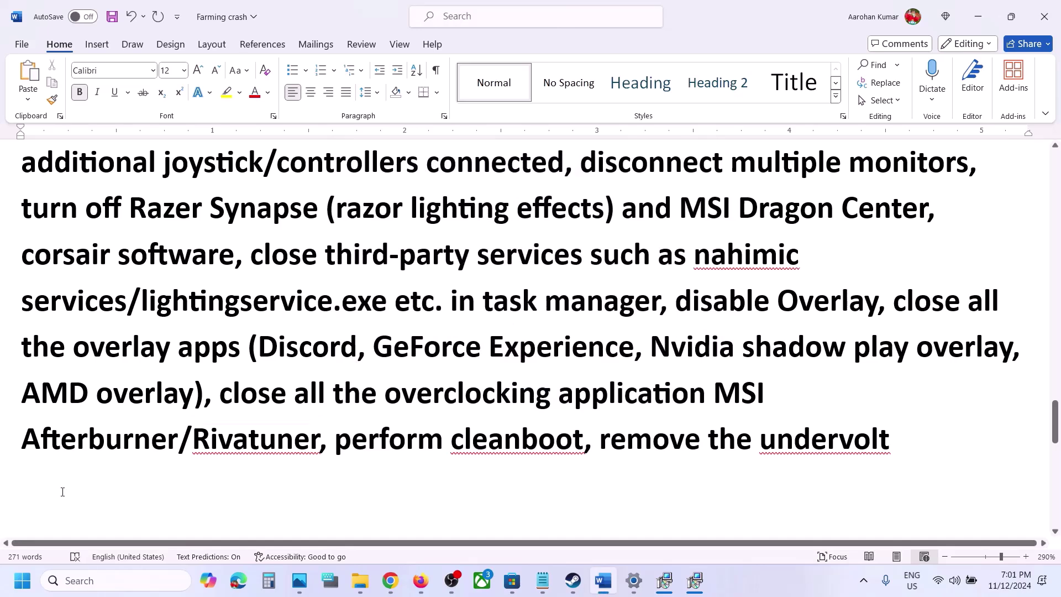